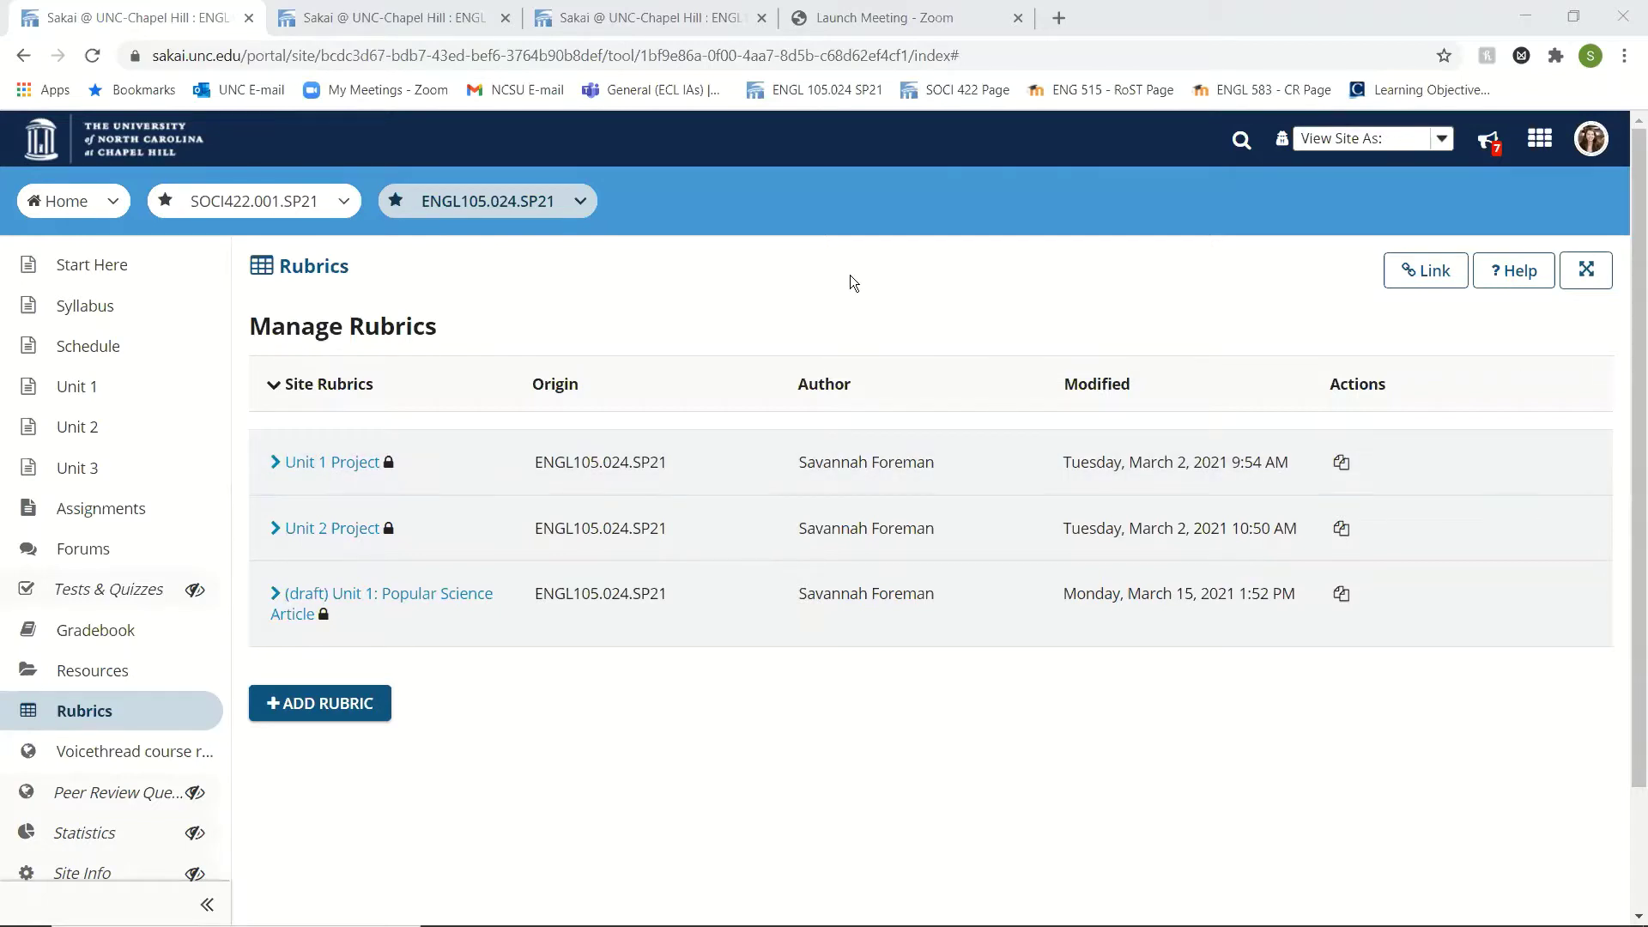
- Review the site's tool list in Site Info's Manage Tools, keeping Rubrics selected, and save the tool selection
scroll(858, 266, down, 2)
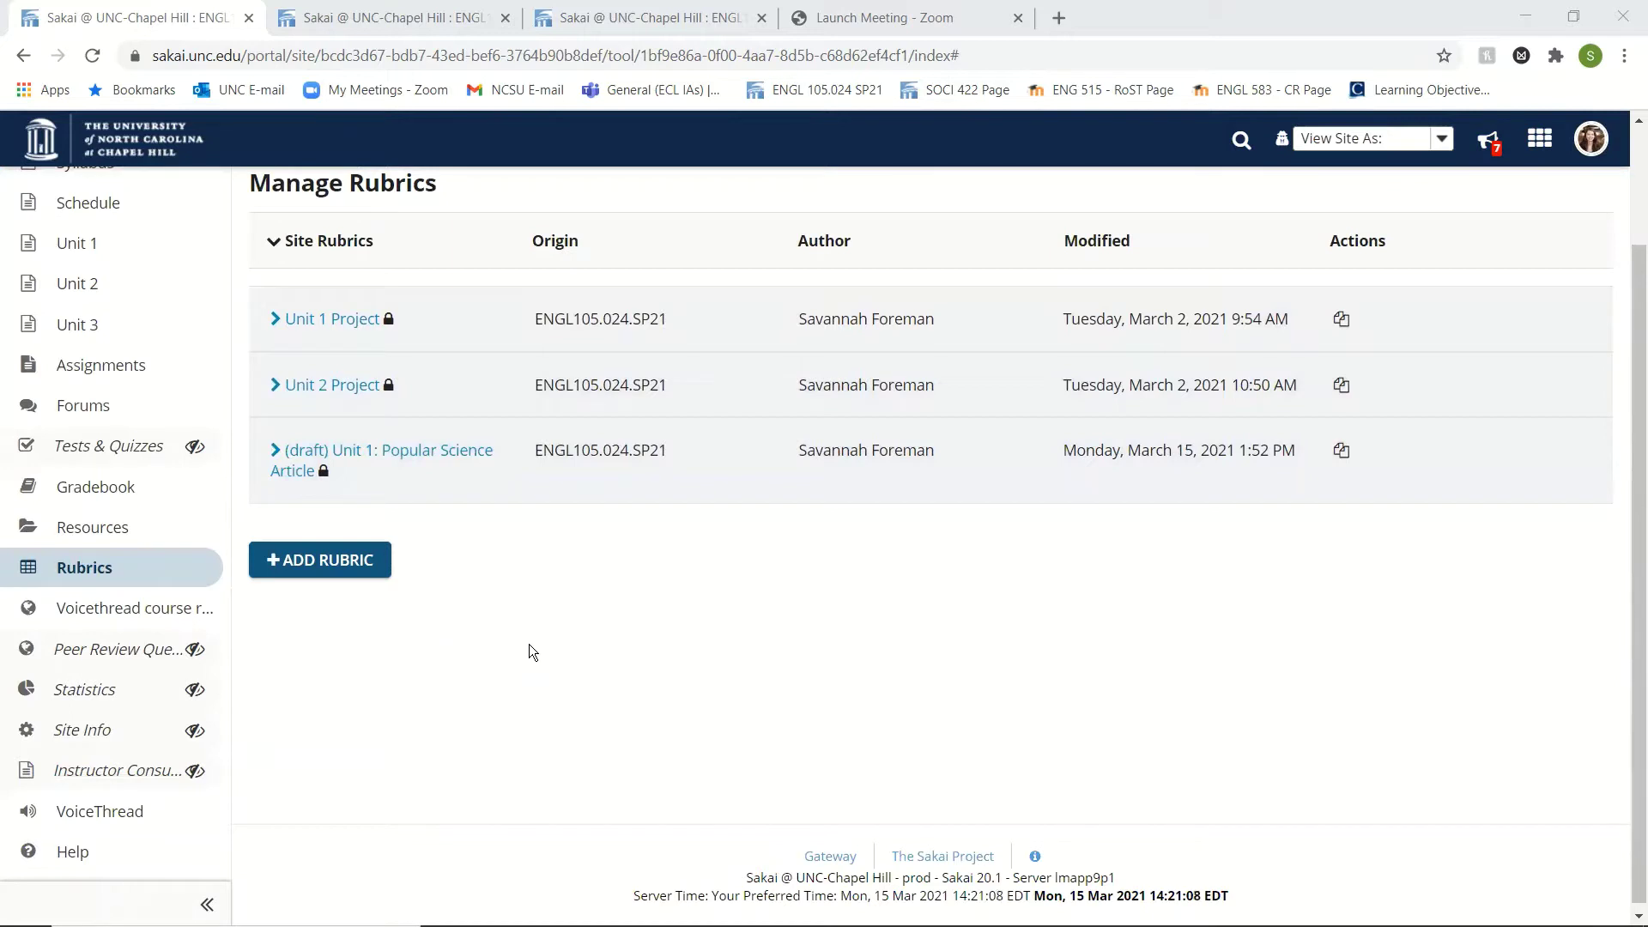
scroll(533, 654, down, 1)
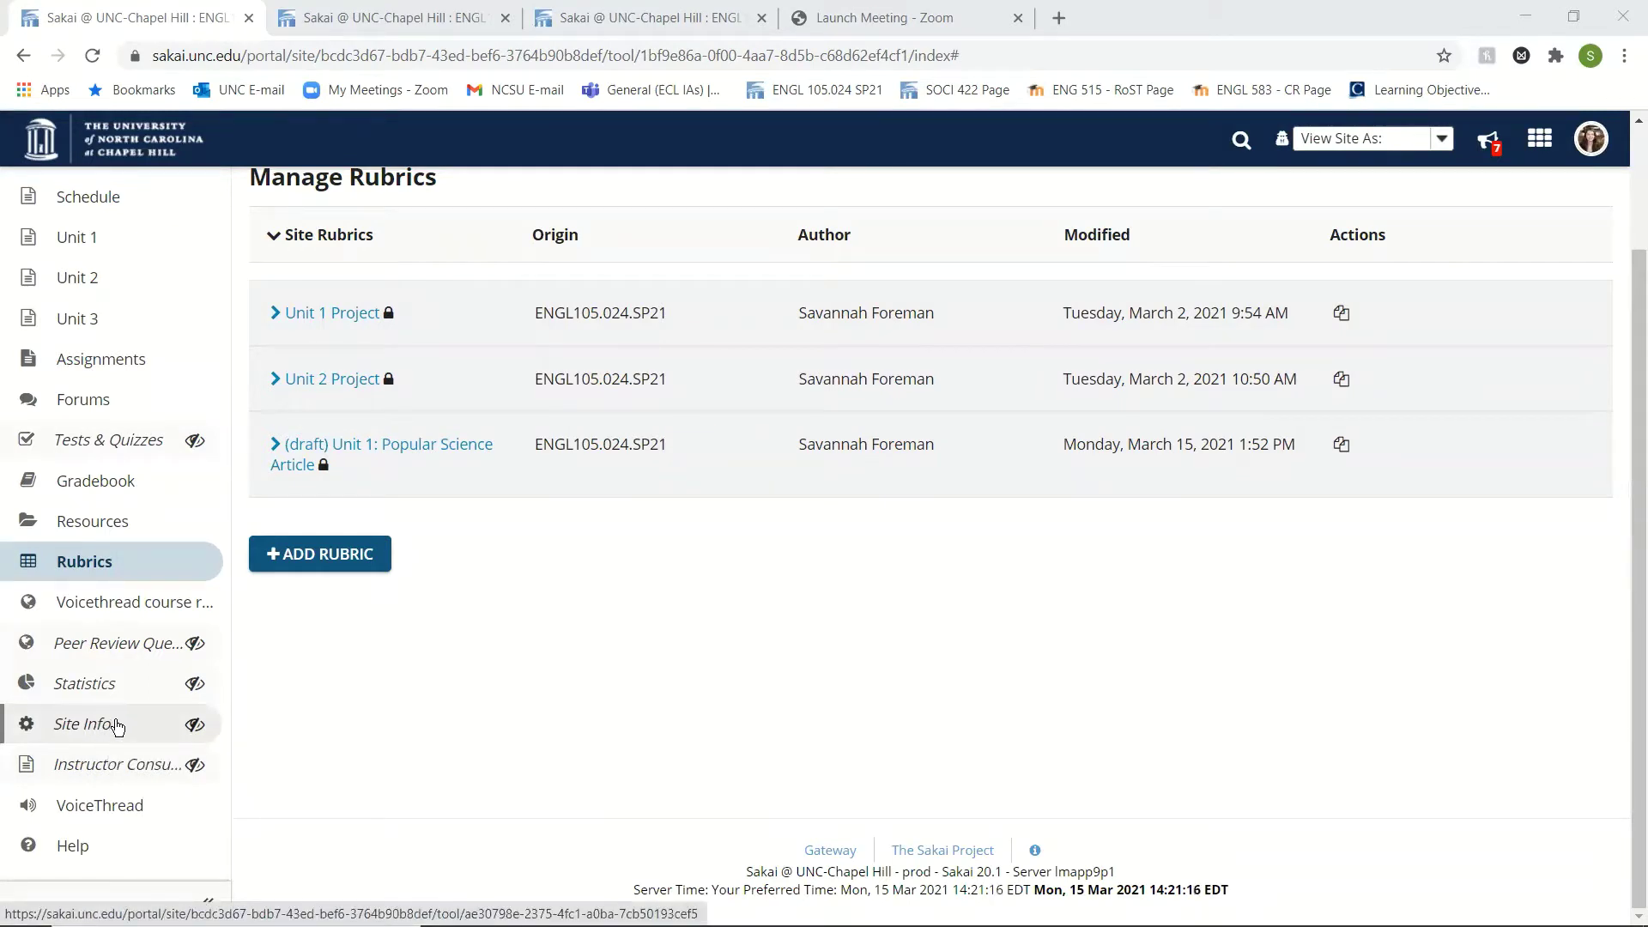
click(117, 731)
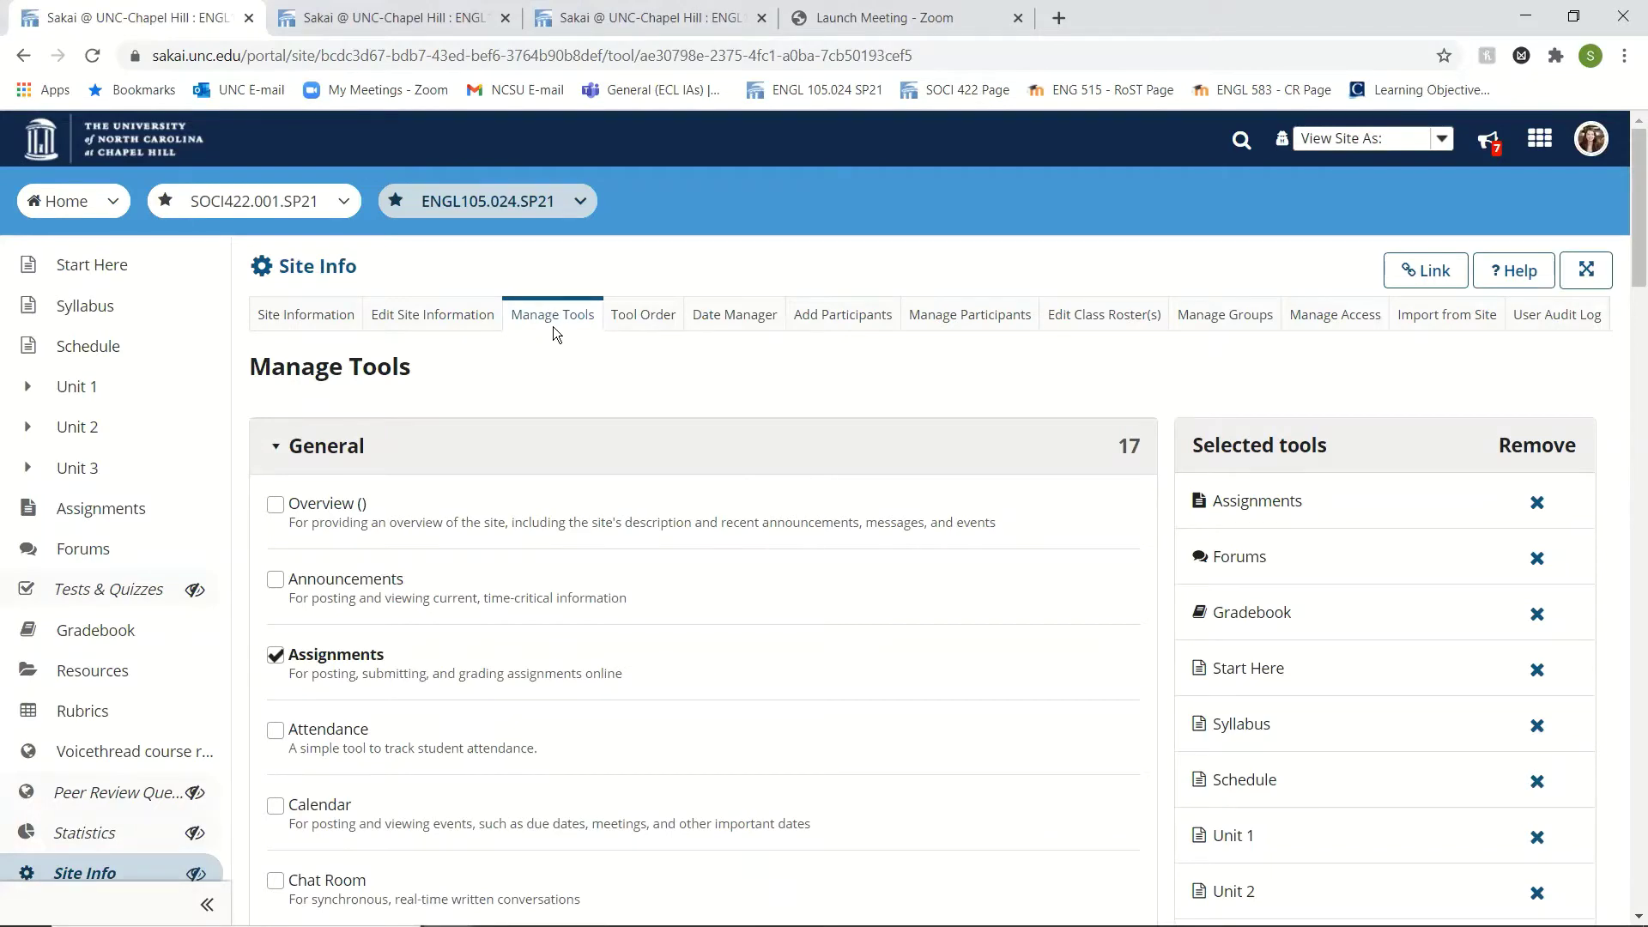
scroll(613, 666, down, 15)
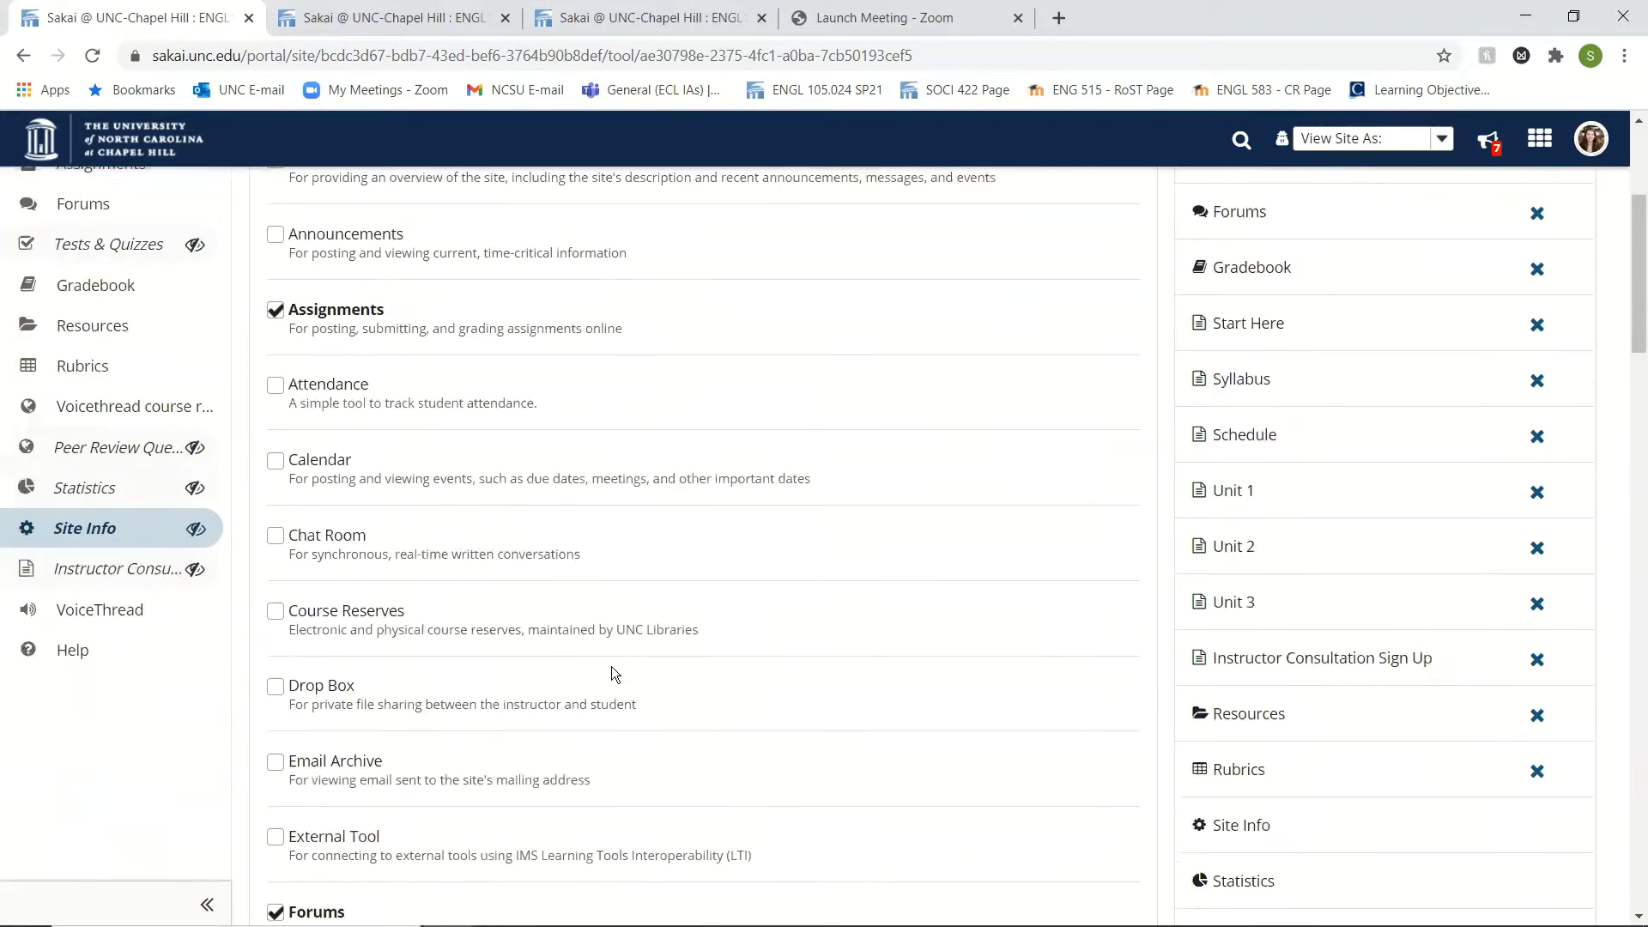
scroll(611, 666, down, 7)
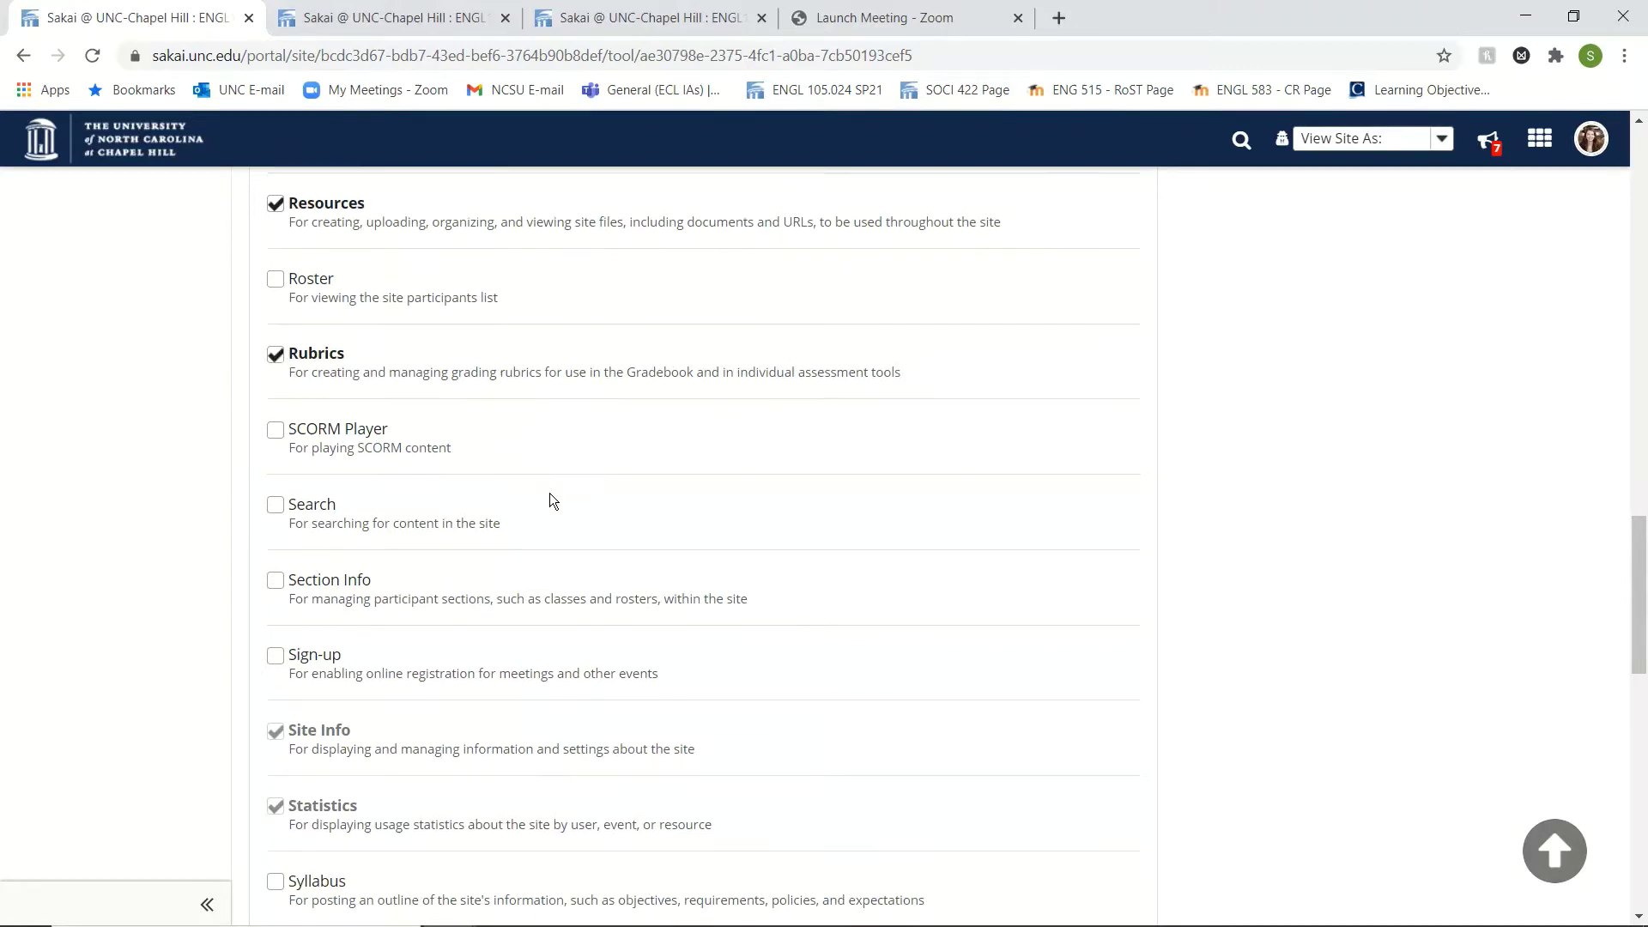
scroll(549, 501, down, 14)
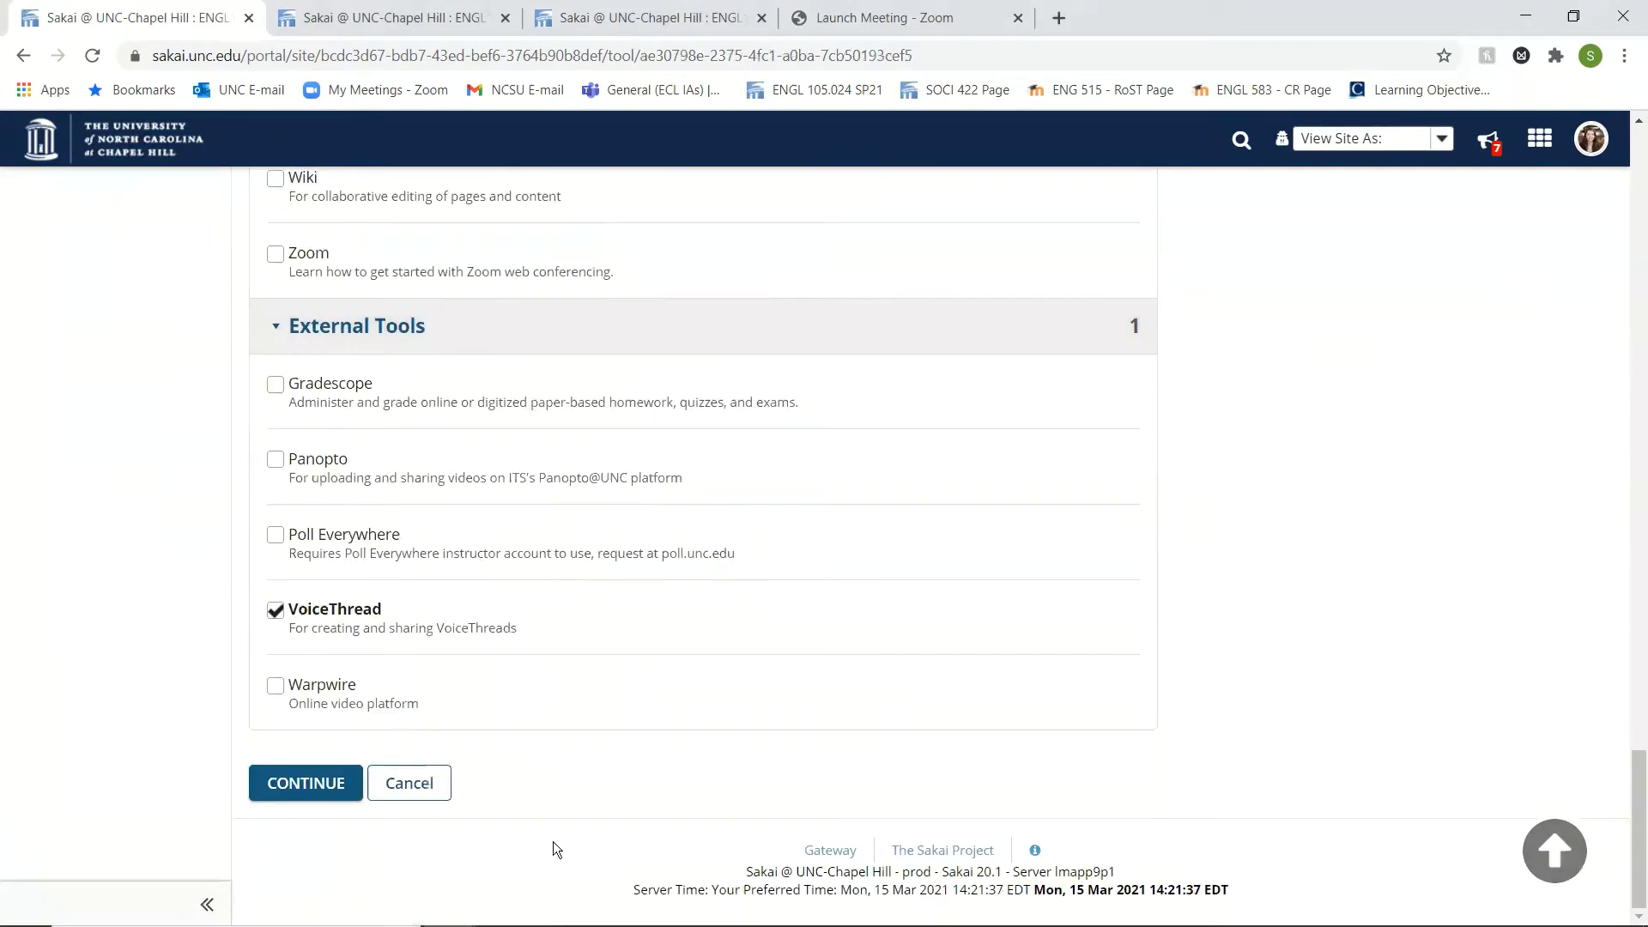
click(308, 782)
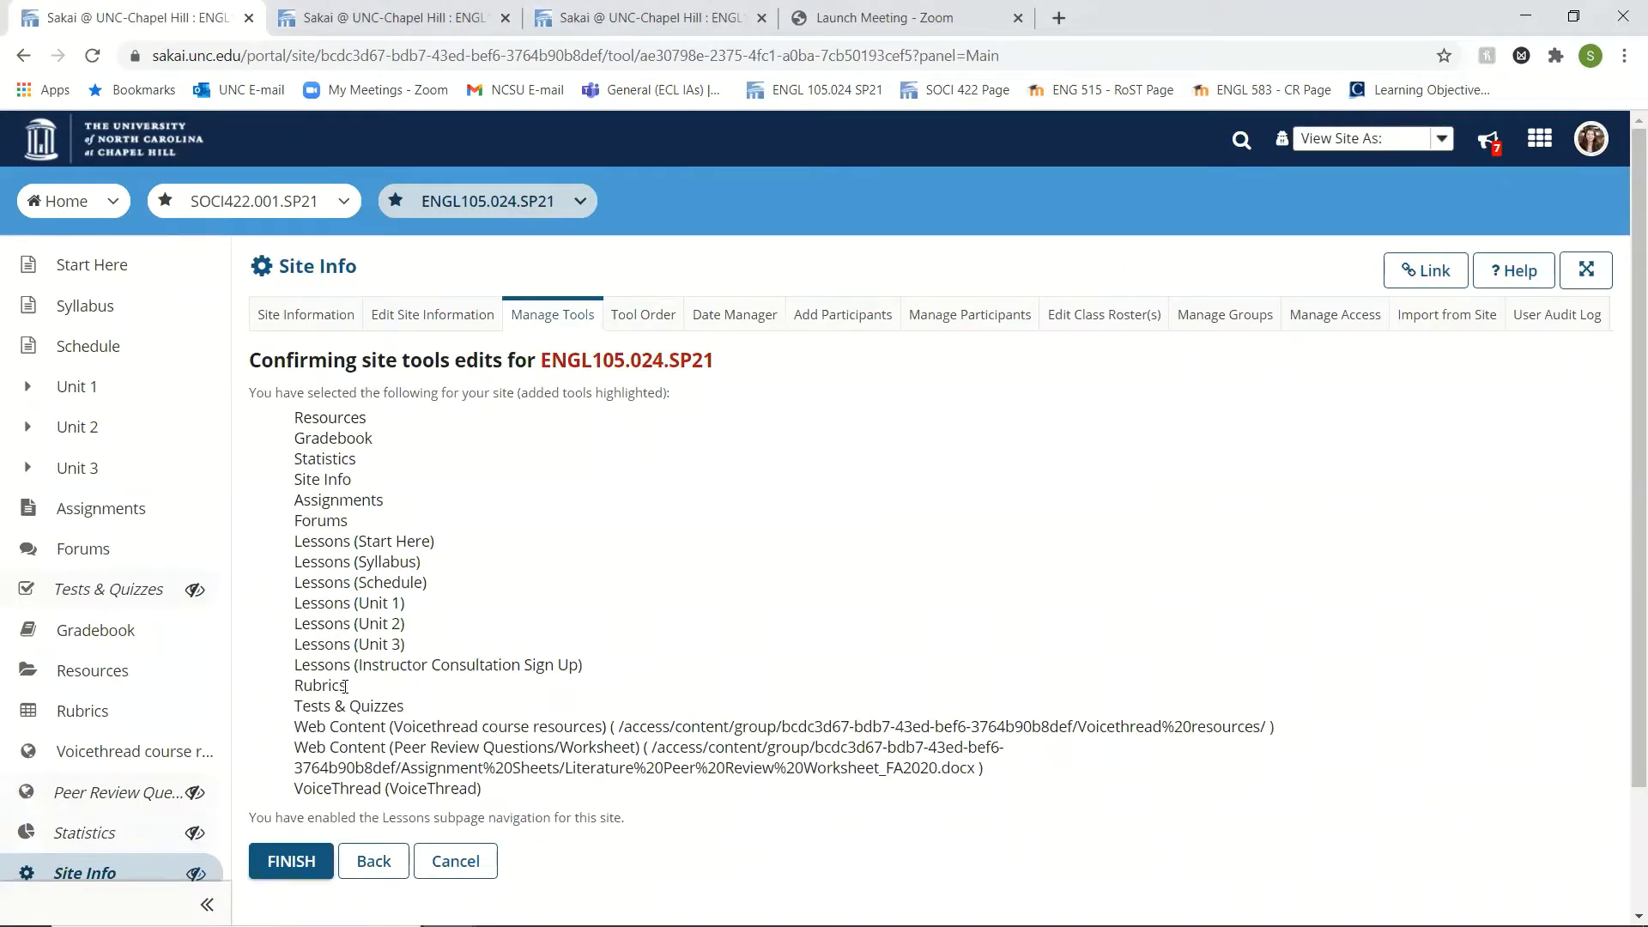
drag(345, 687, 278, 693)
click(305, 862)
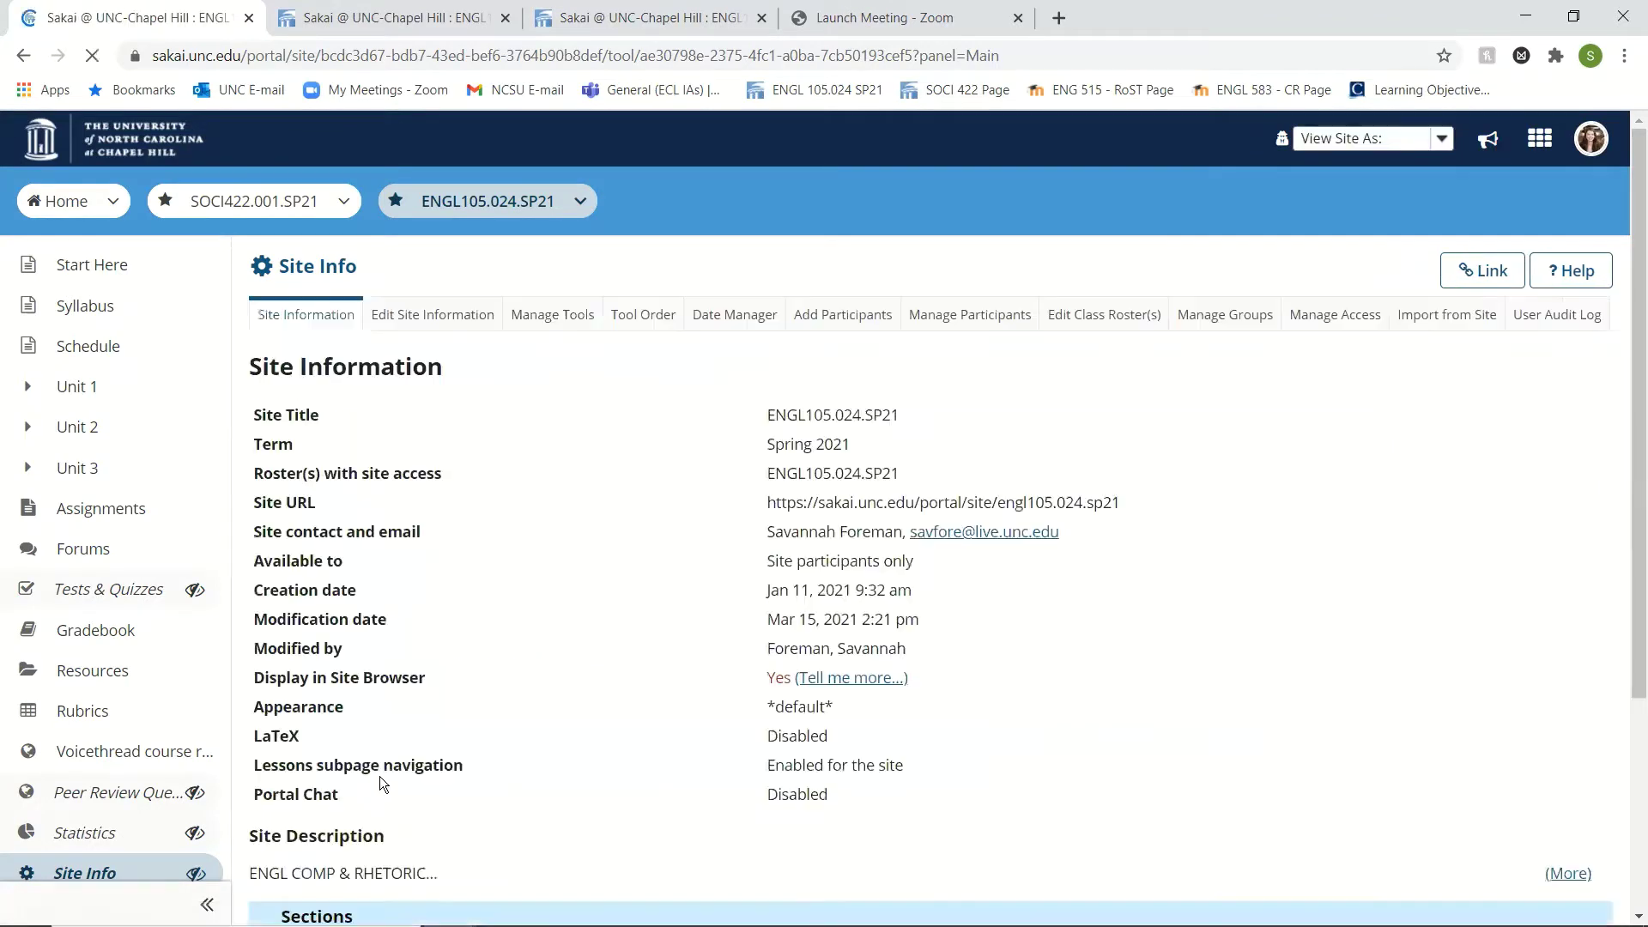
- Look over the Site Information page and open the course site's Rubrics tool
scroll(395, 723, down, 3)
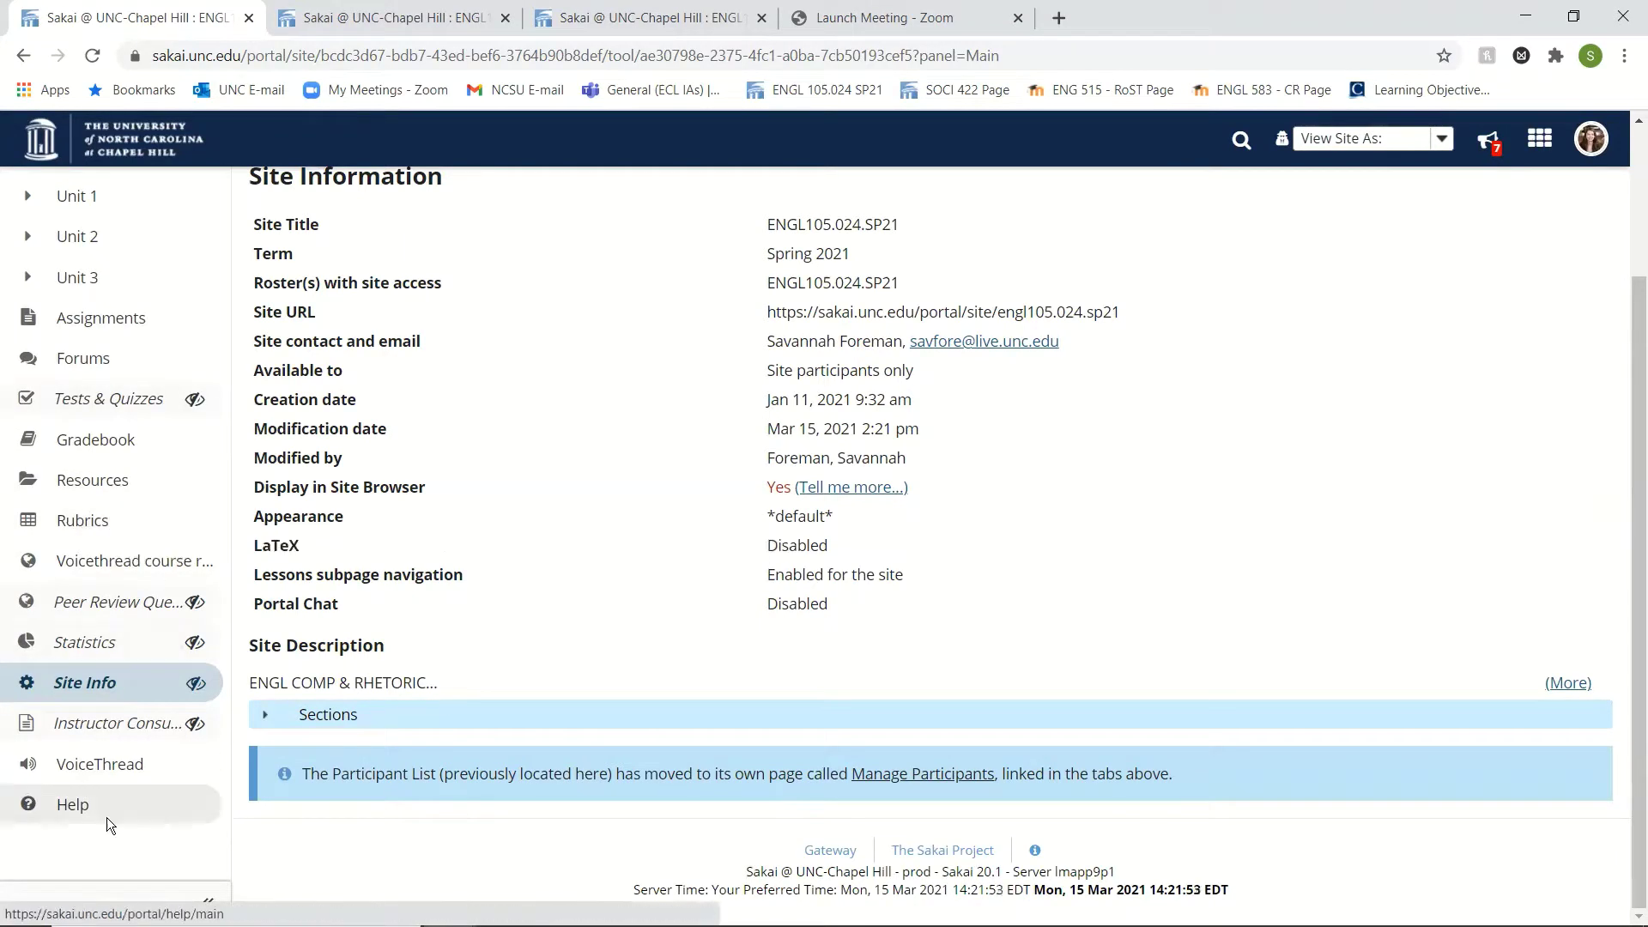
scroll(493, 455, up, 2)
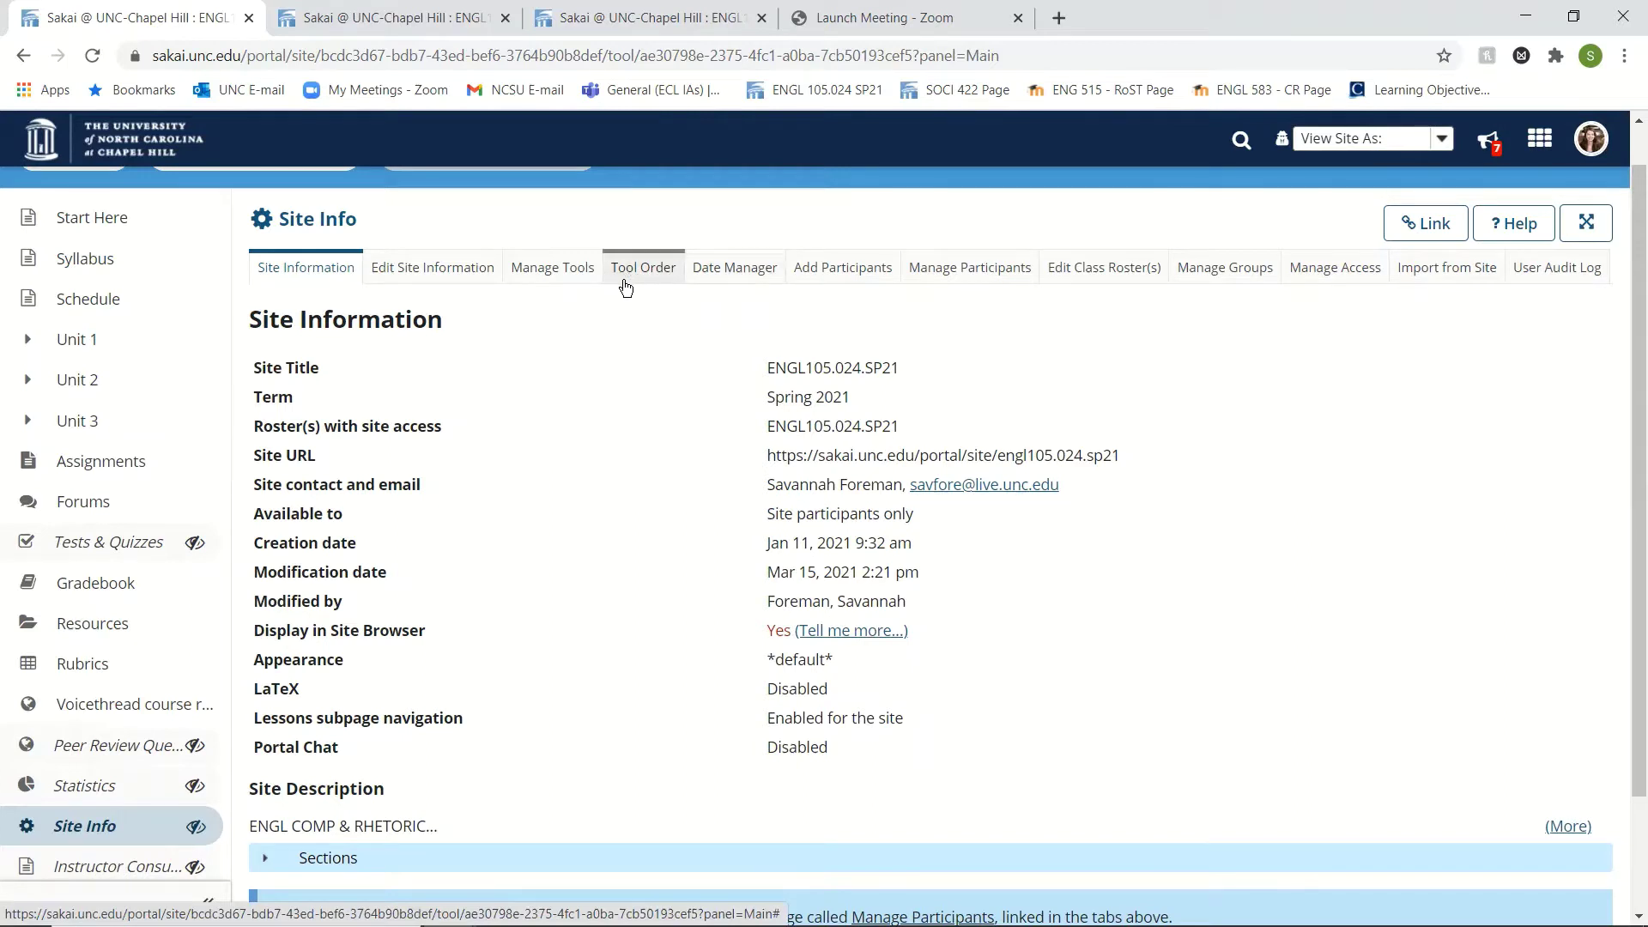
click(155, 682)
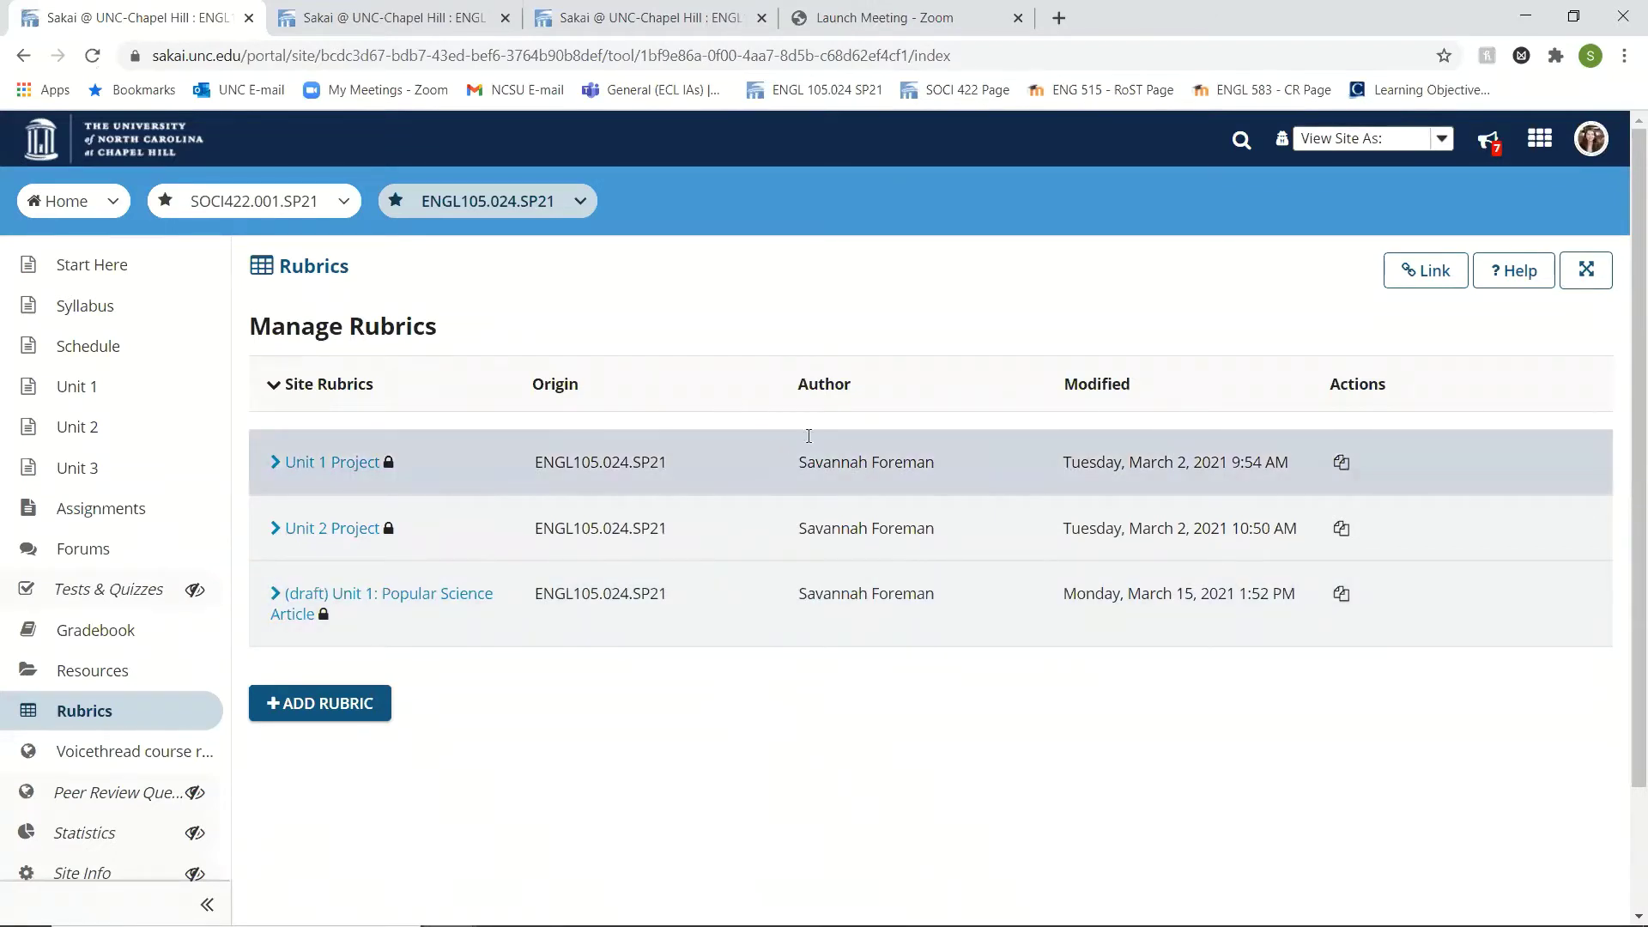
- Add a rubric to the site and save it with the title New Rubric
click(362, 714)
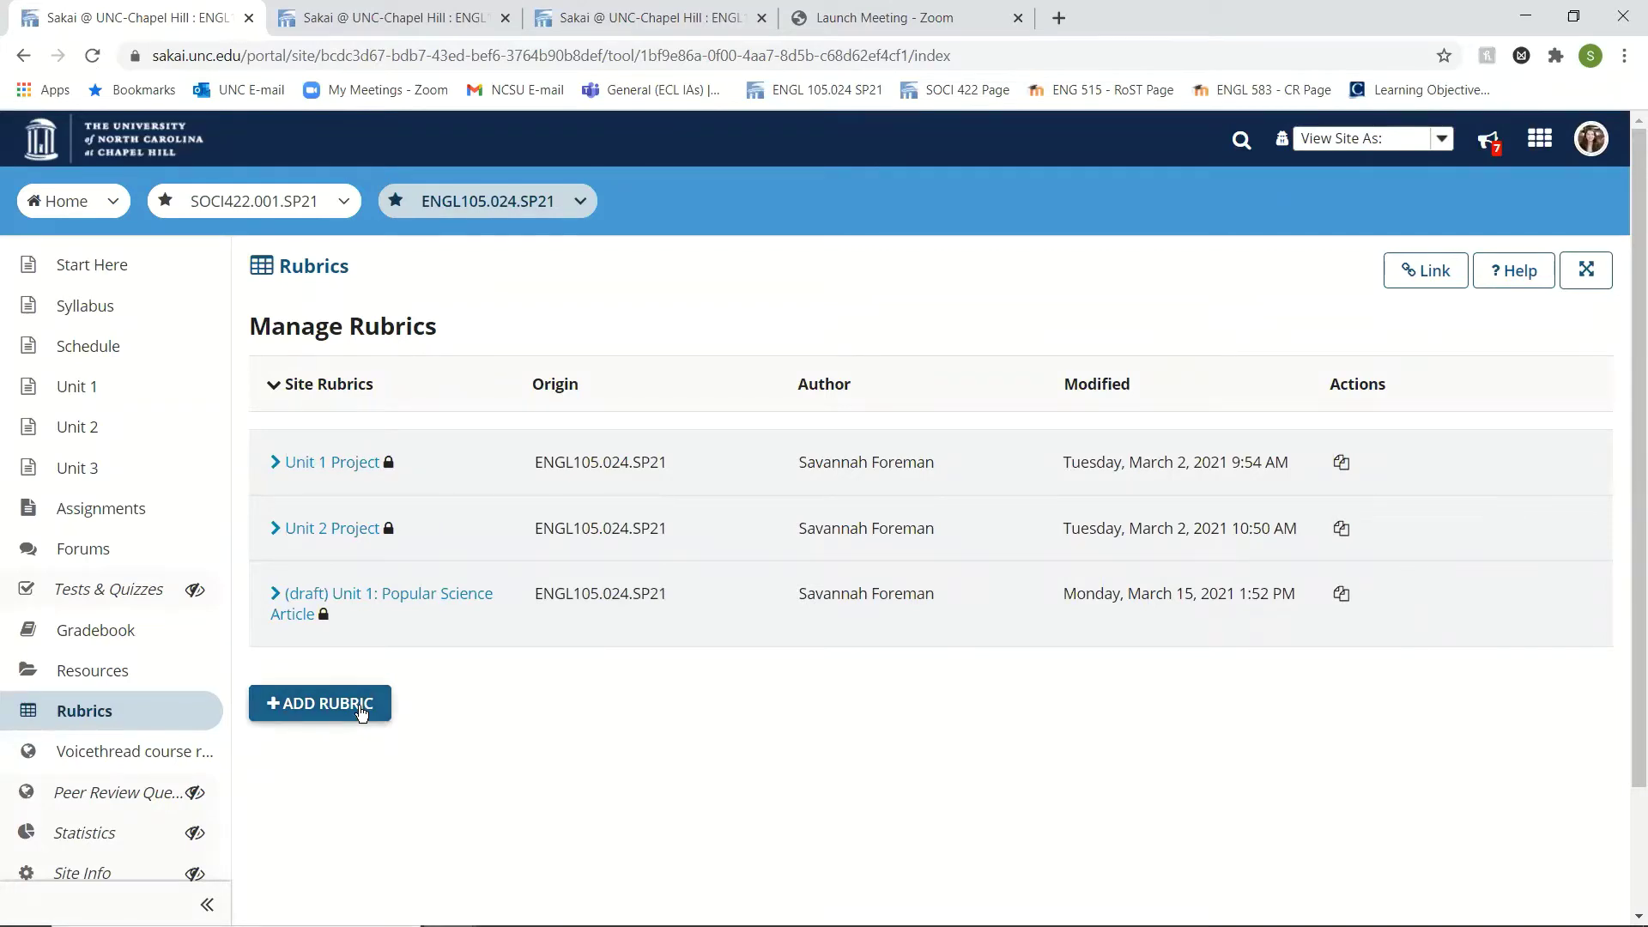
click(359, 705)
scroll(512, 707, down, 3)
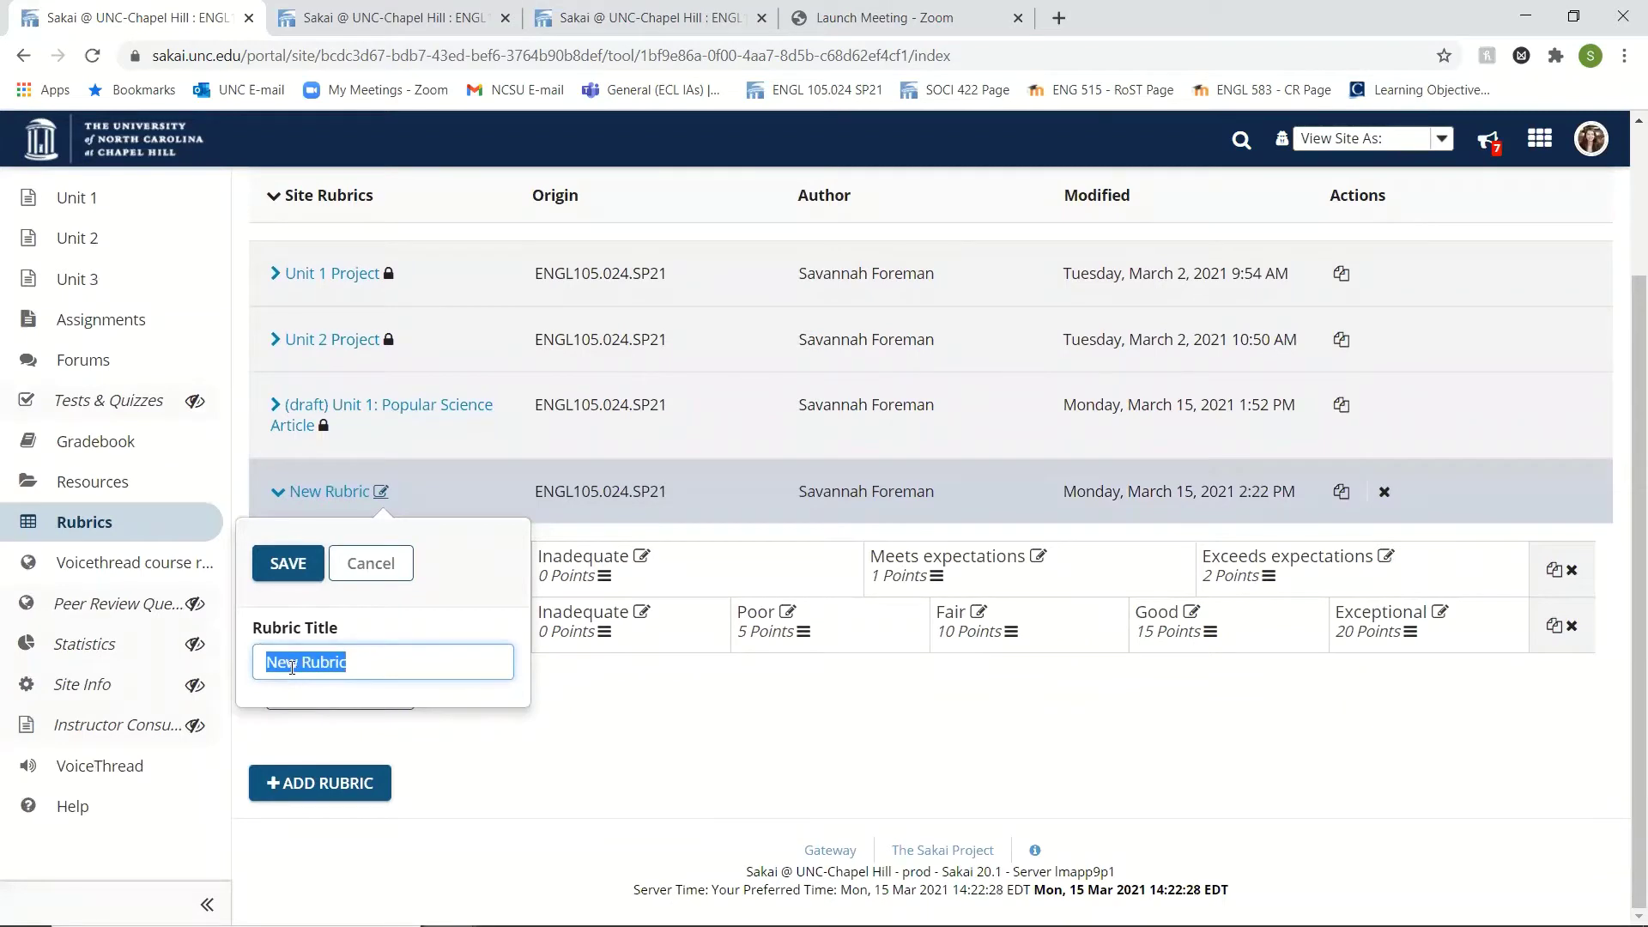
click(288, 563)
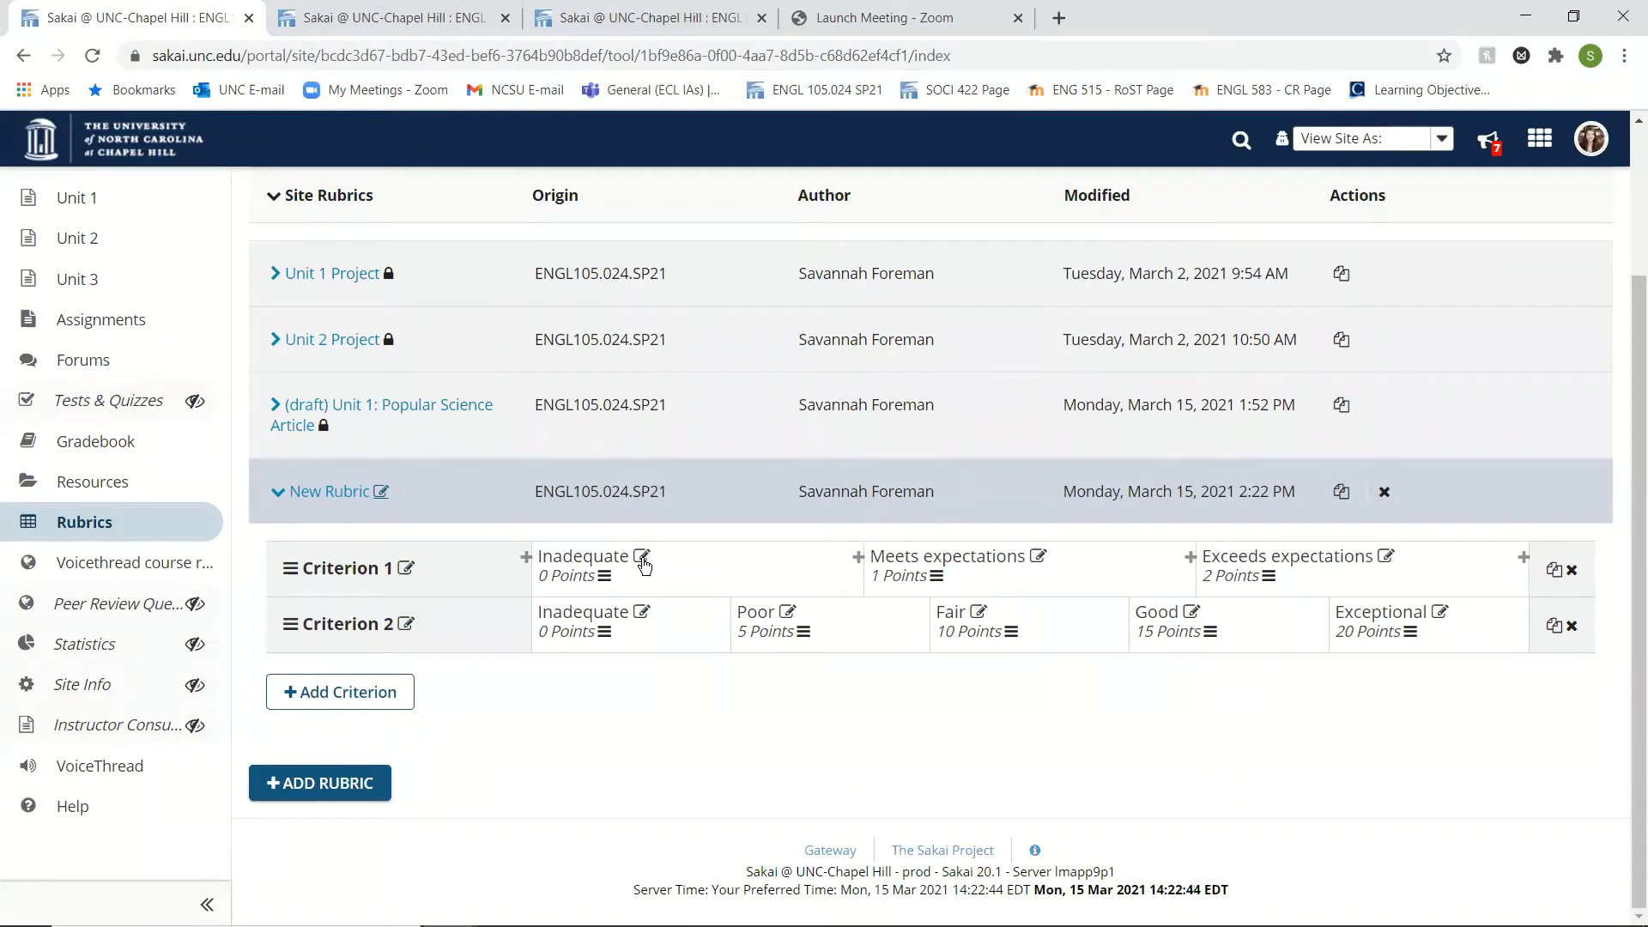
- Examine the editing and removal options of Criterion 1 and its Inadequate rating, cancelling each dialog
click(643, 558)
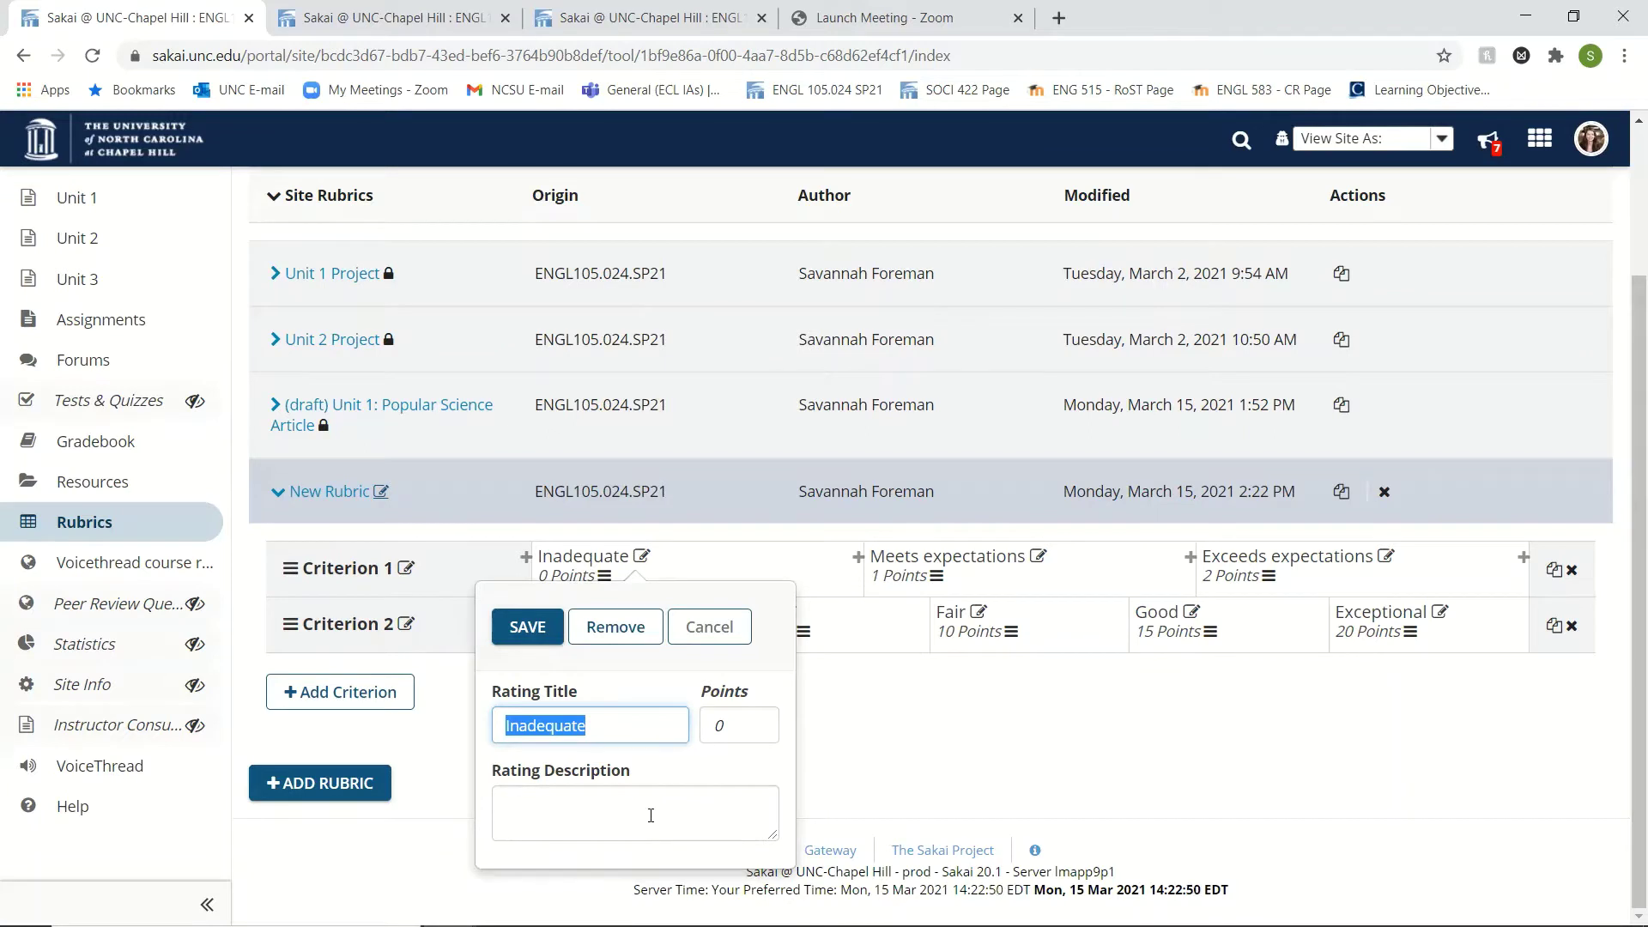
click(683, 636)
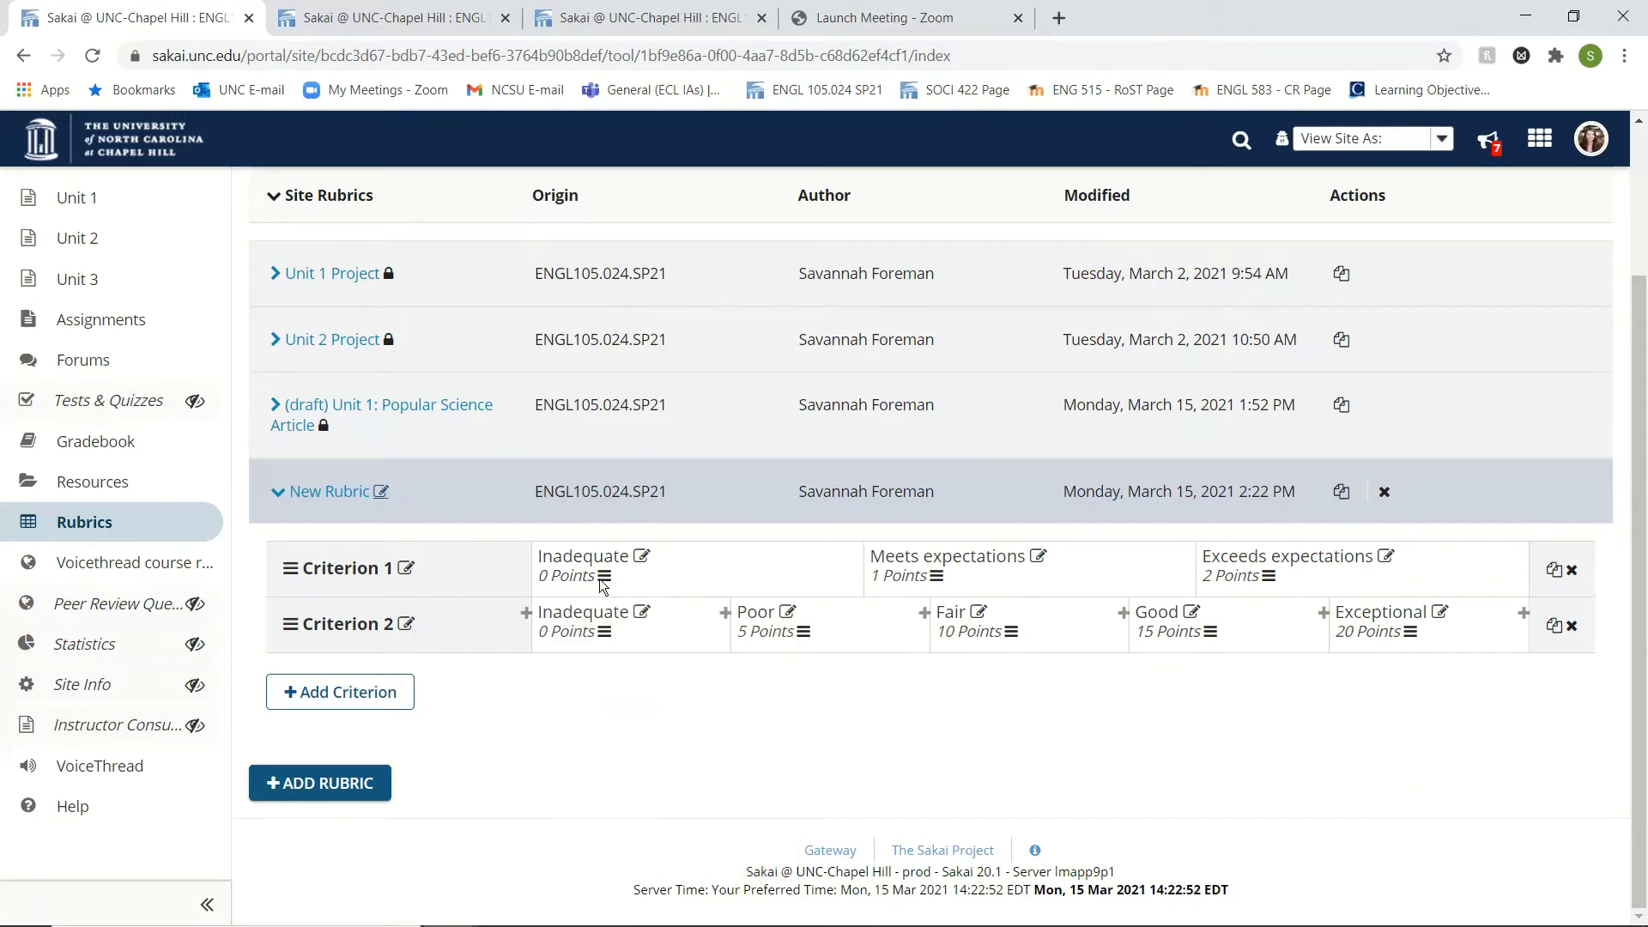
click(406, 570)
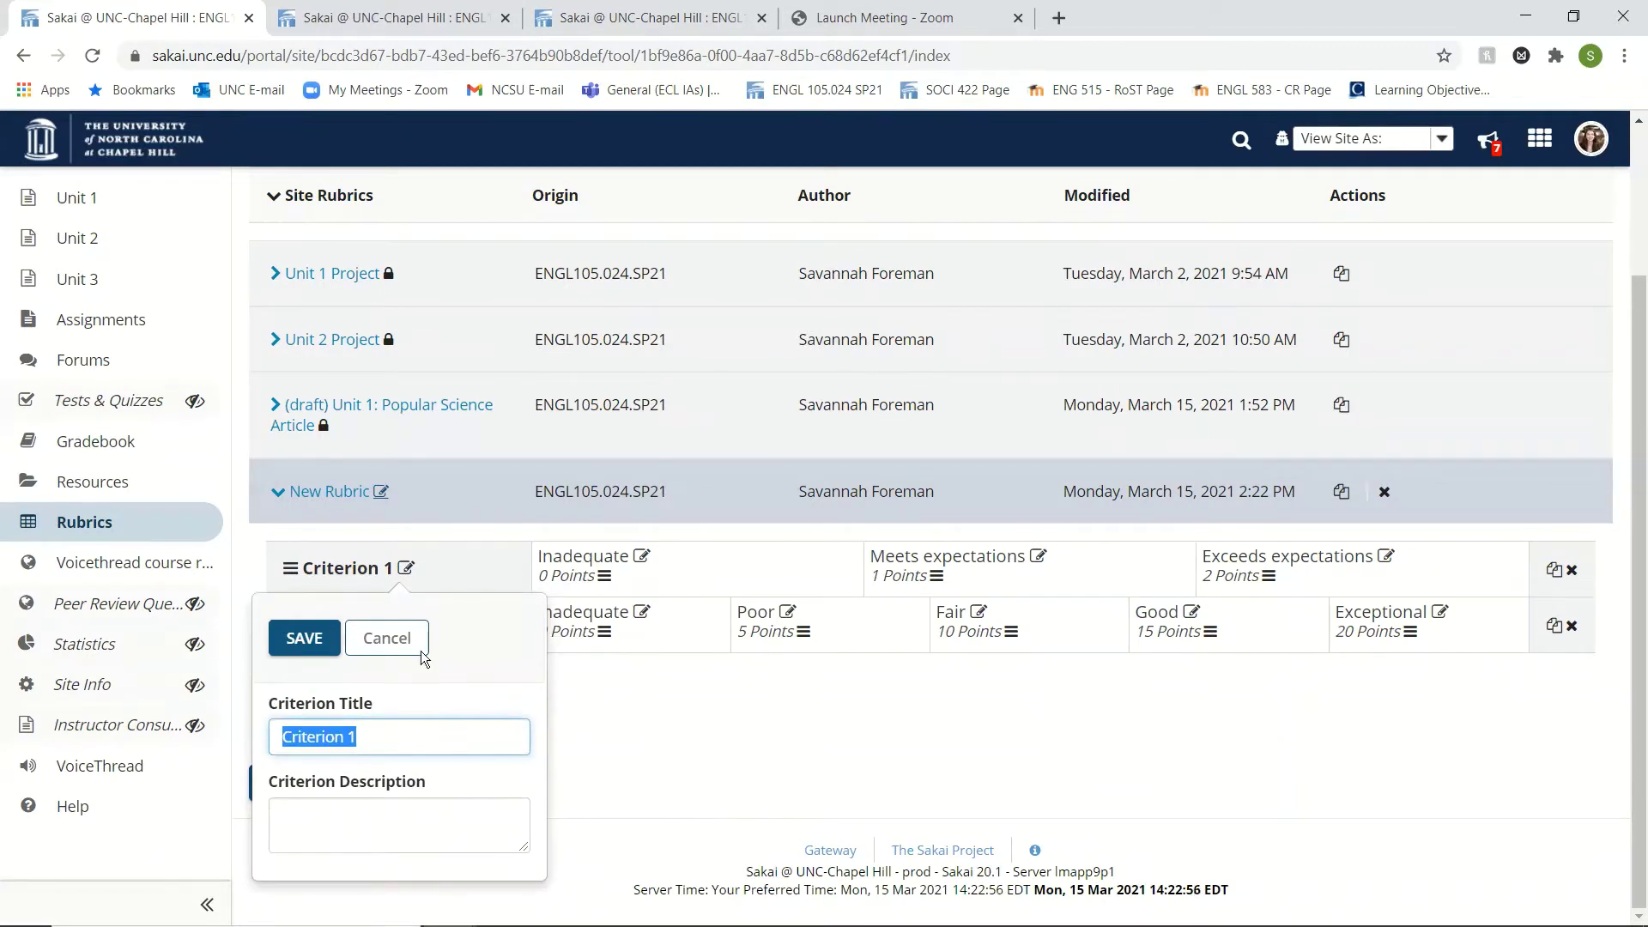
click(378, 640)
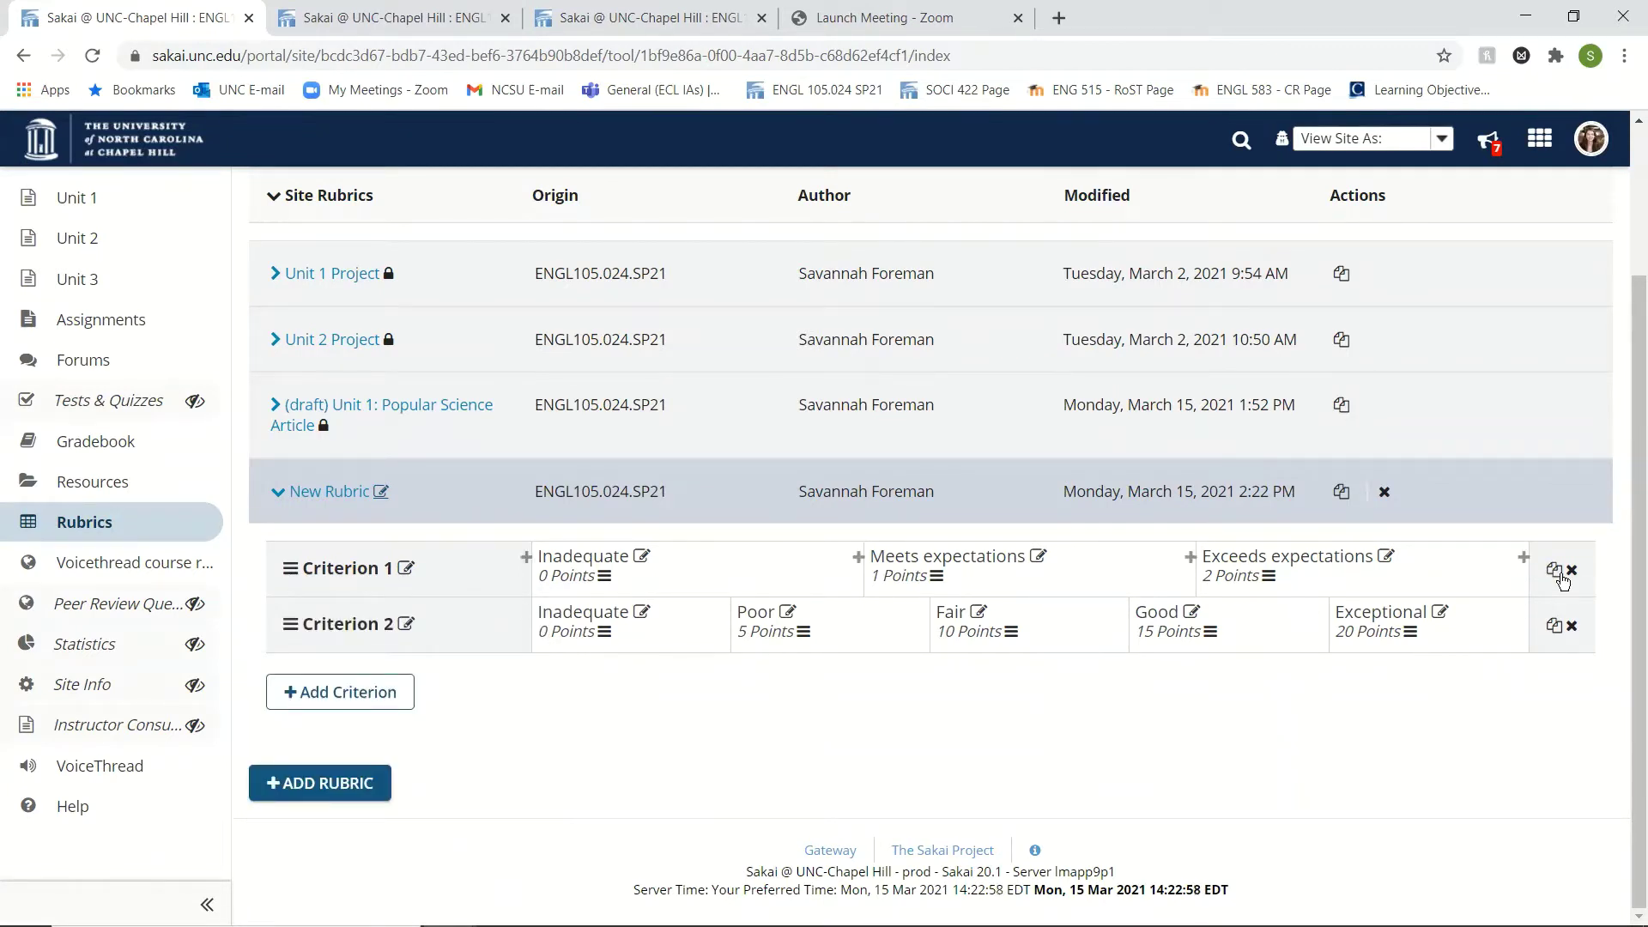
click(1573, 571)
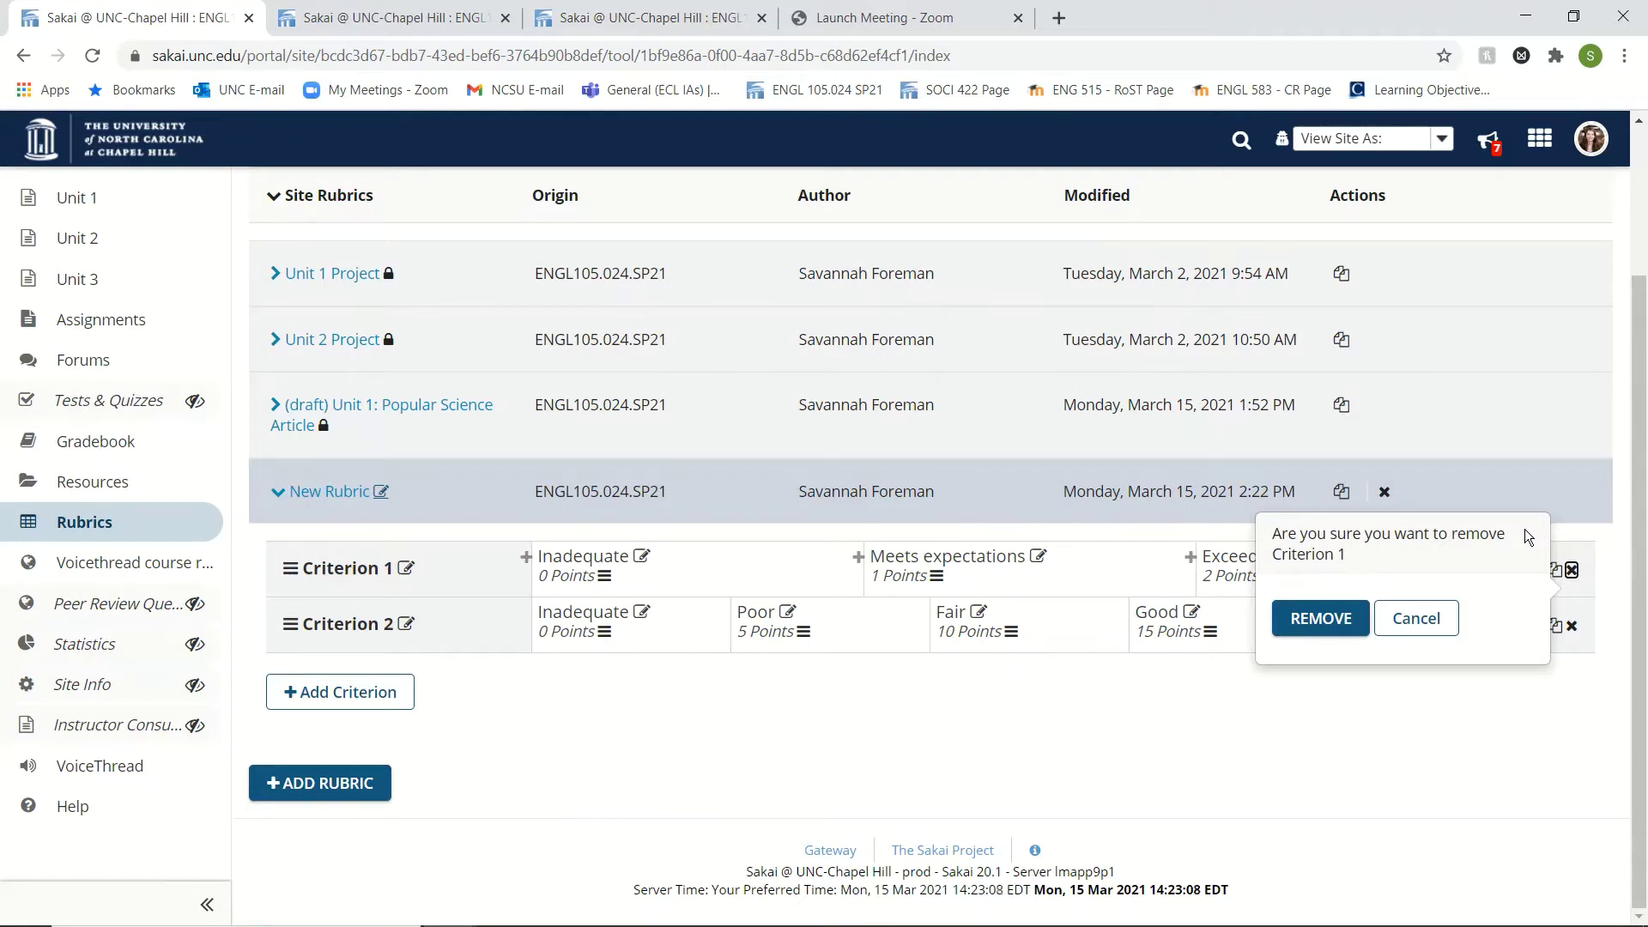
click(1418, 616)
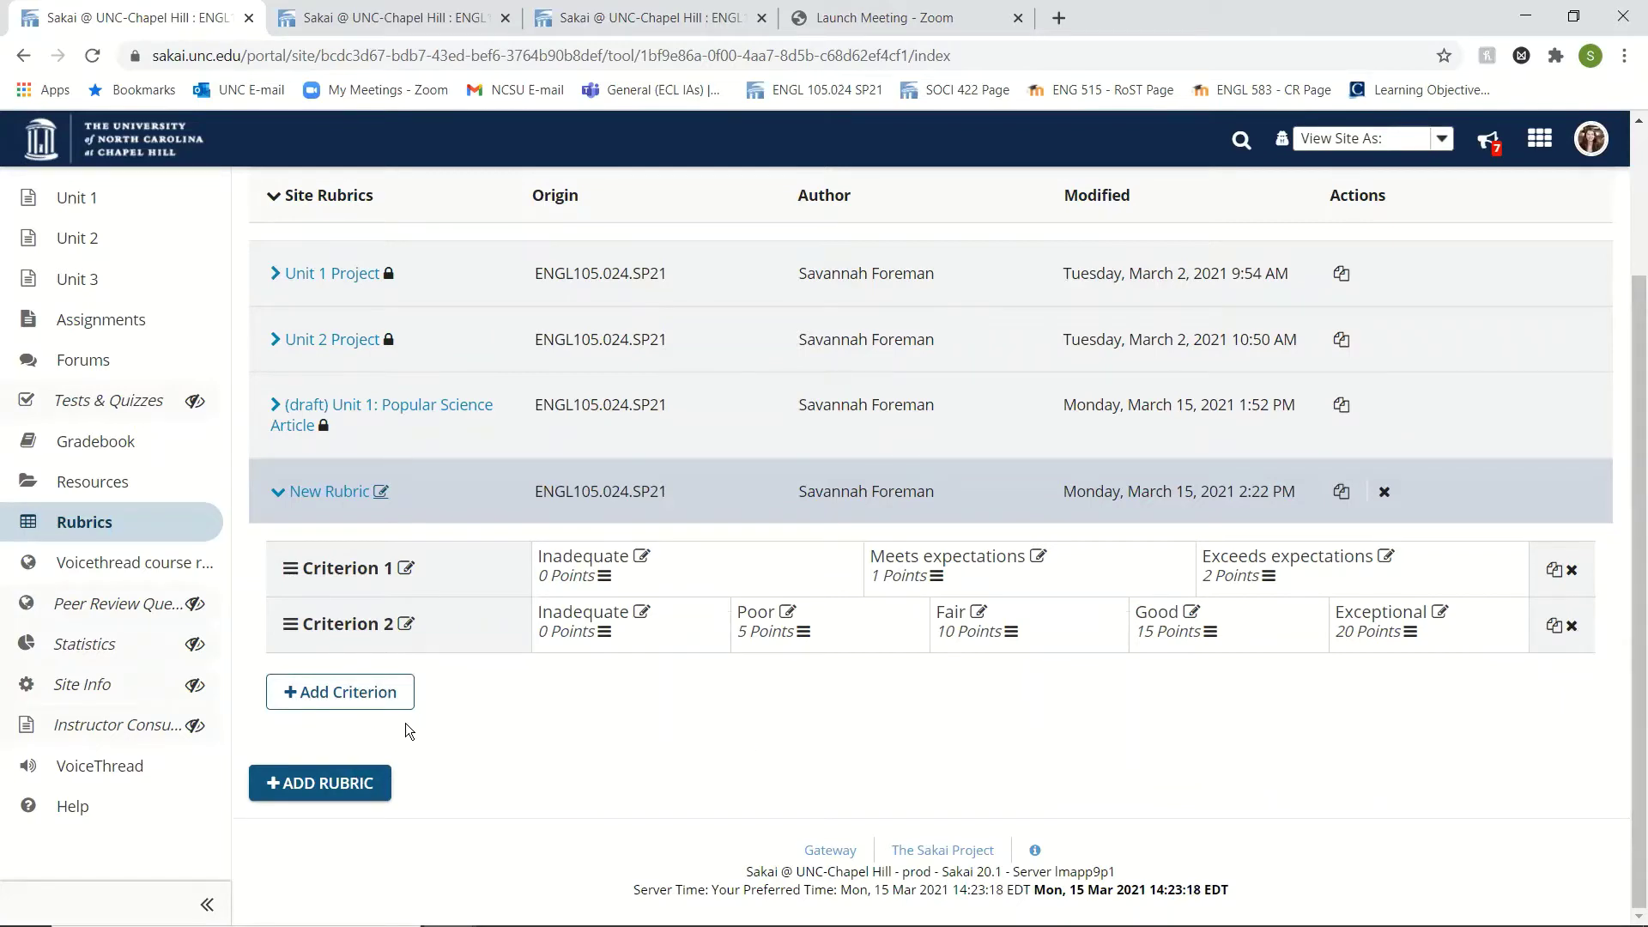
- Remove the rubric titled New Rubric from the site rubrics
scroll(450, 753, up, 2)
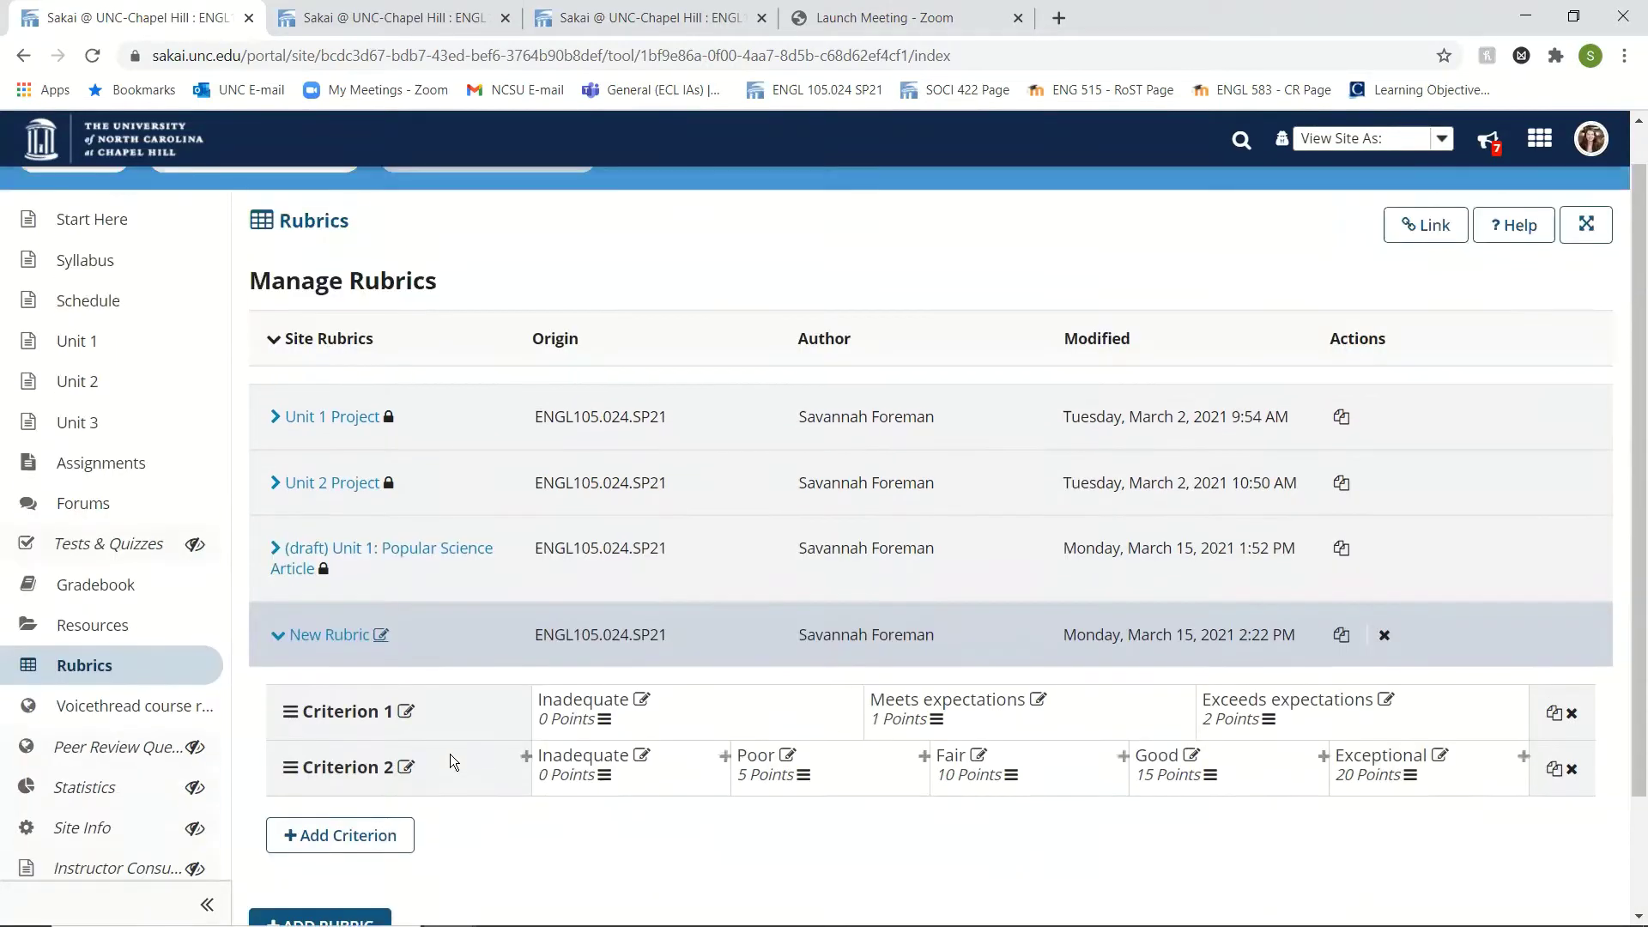
click(380, 635)
scroll(451, 675, down, 2)
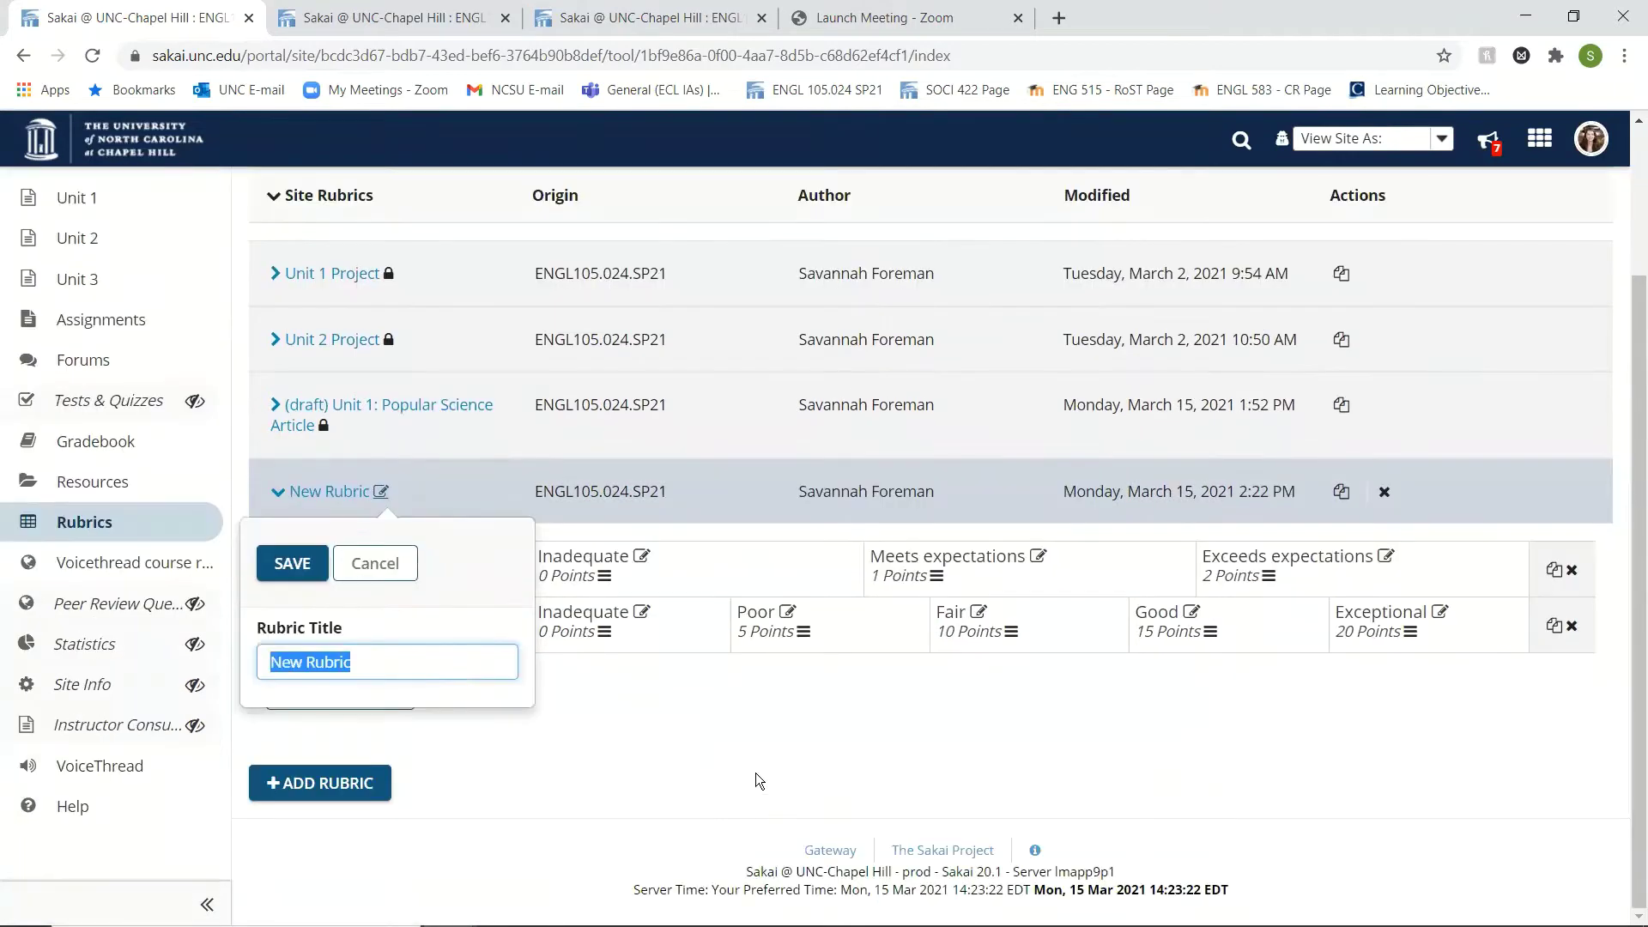
click(1384, 493)
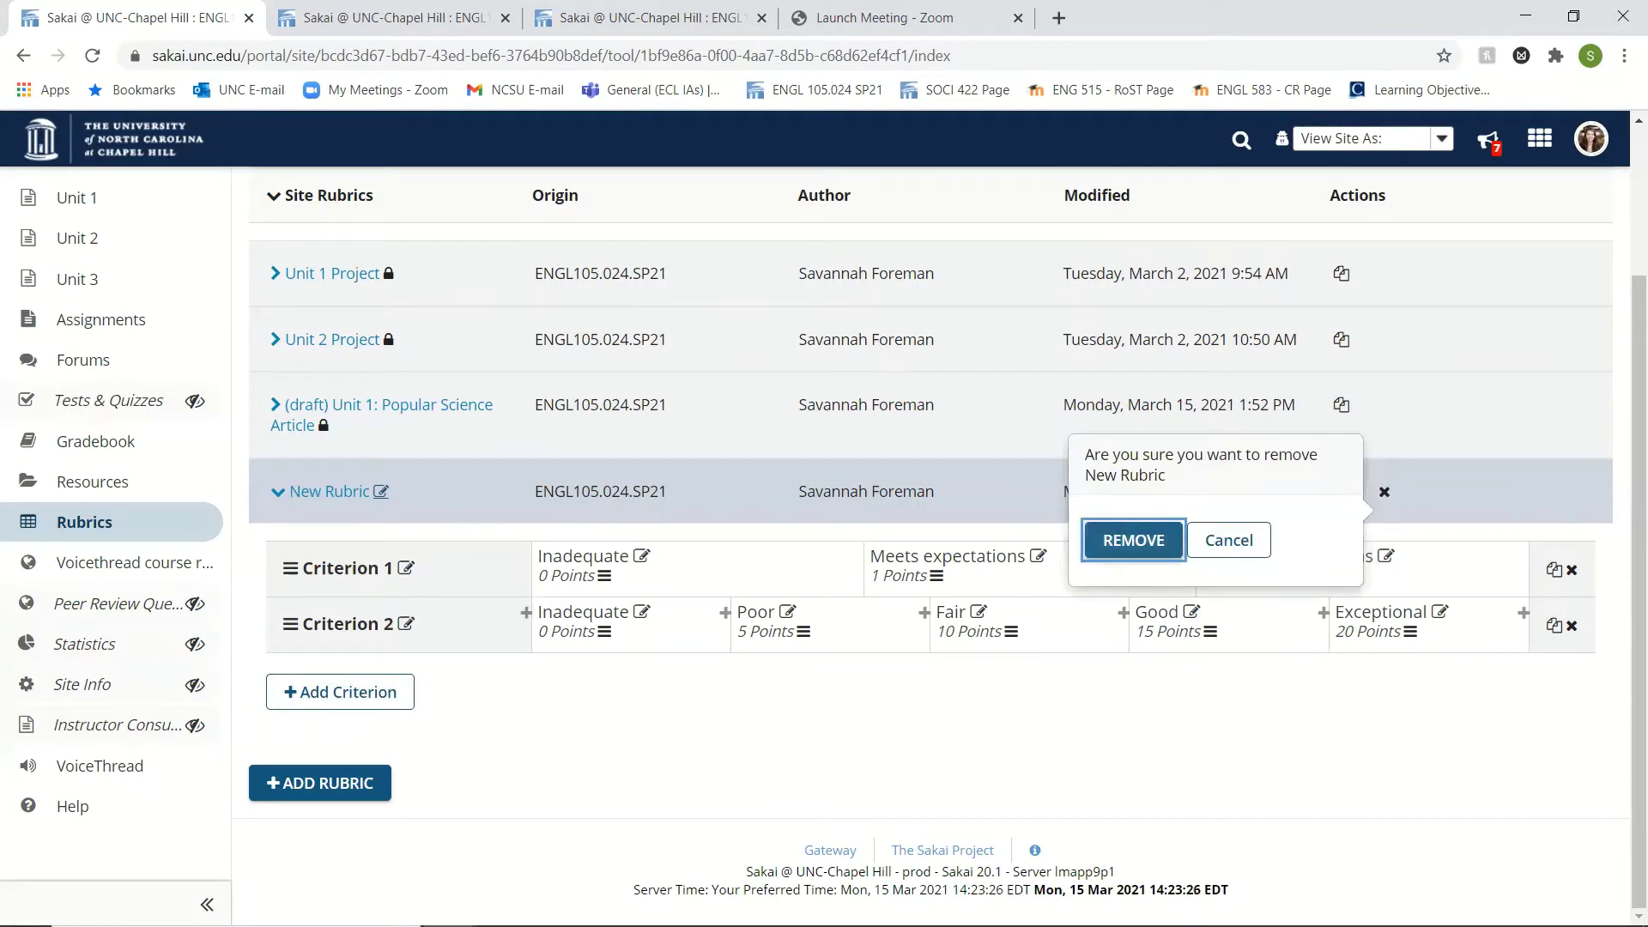
click(1133, 540)
- Expand the rubric "(draft) Unit 1: Popular Science Article" and examine its criterion descriptions and rating points
click(409, 459)
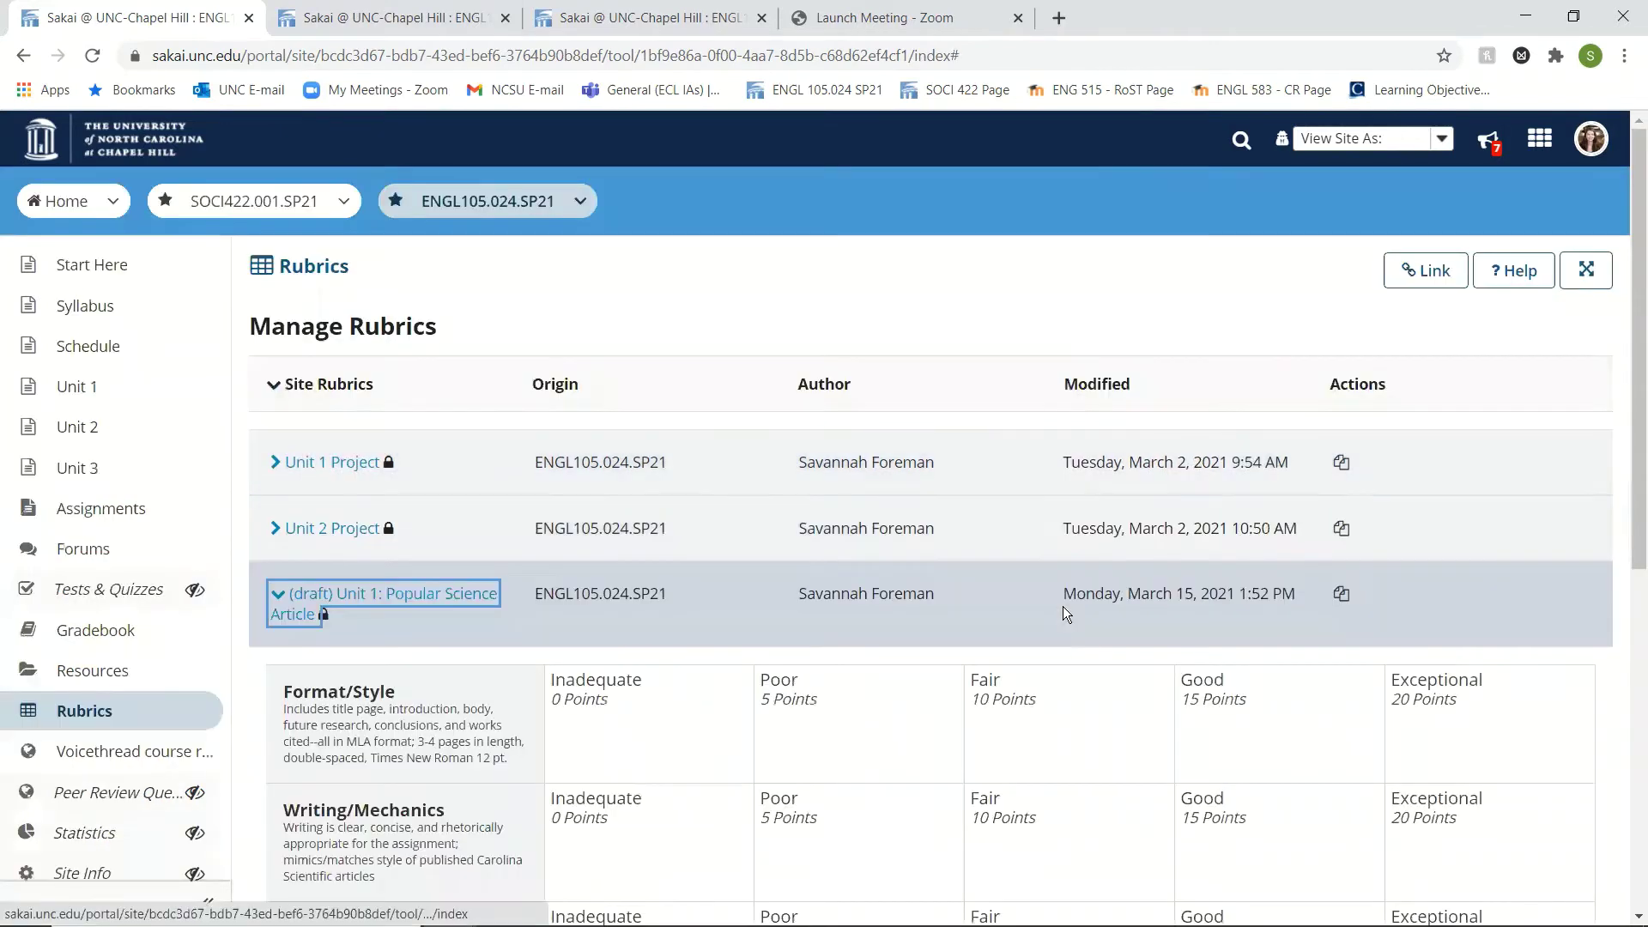
scroll(1063, 606, down, 5)
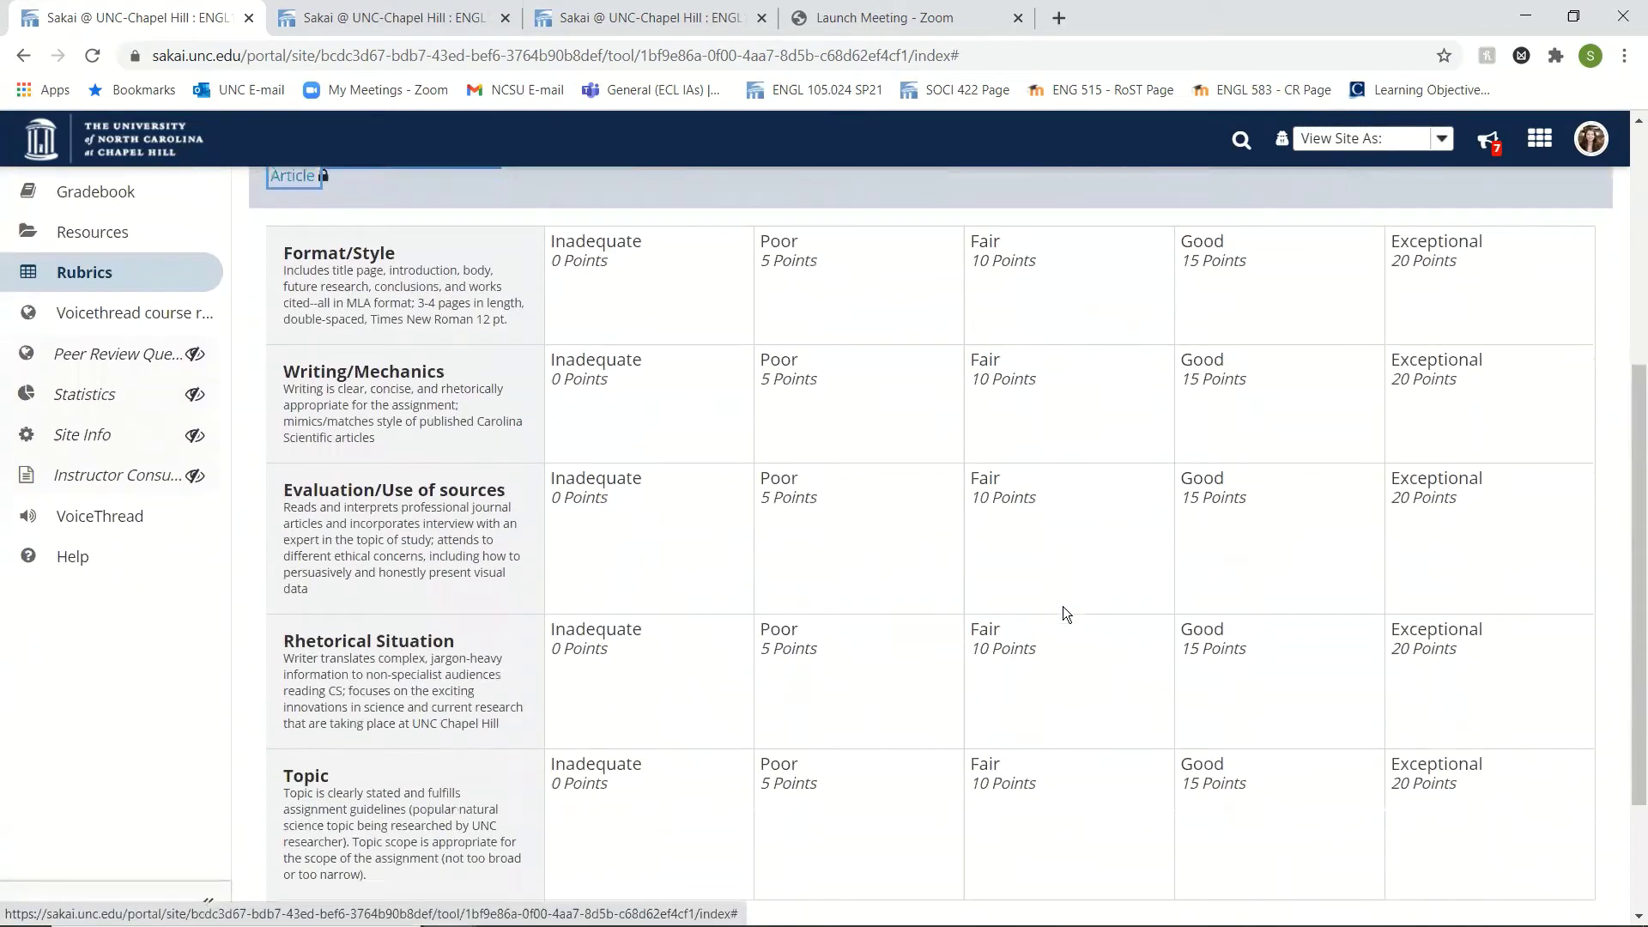
scroll(1062, 606, down, 2)
scroll(1062, 606, up, 2)
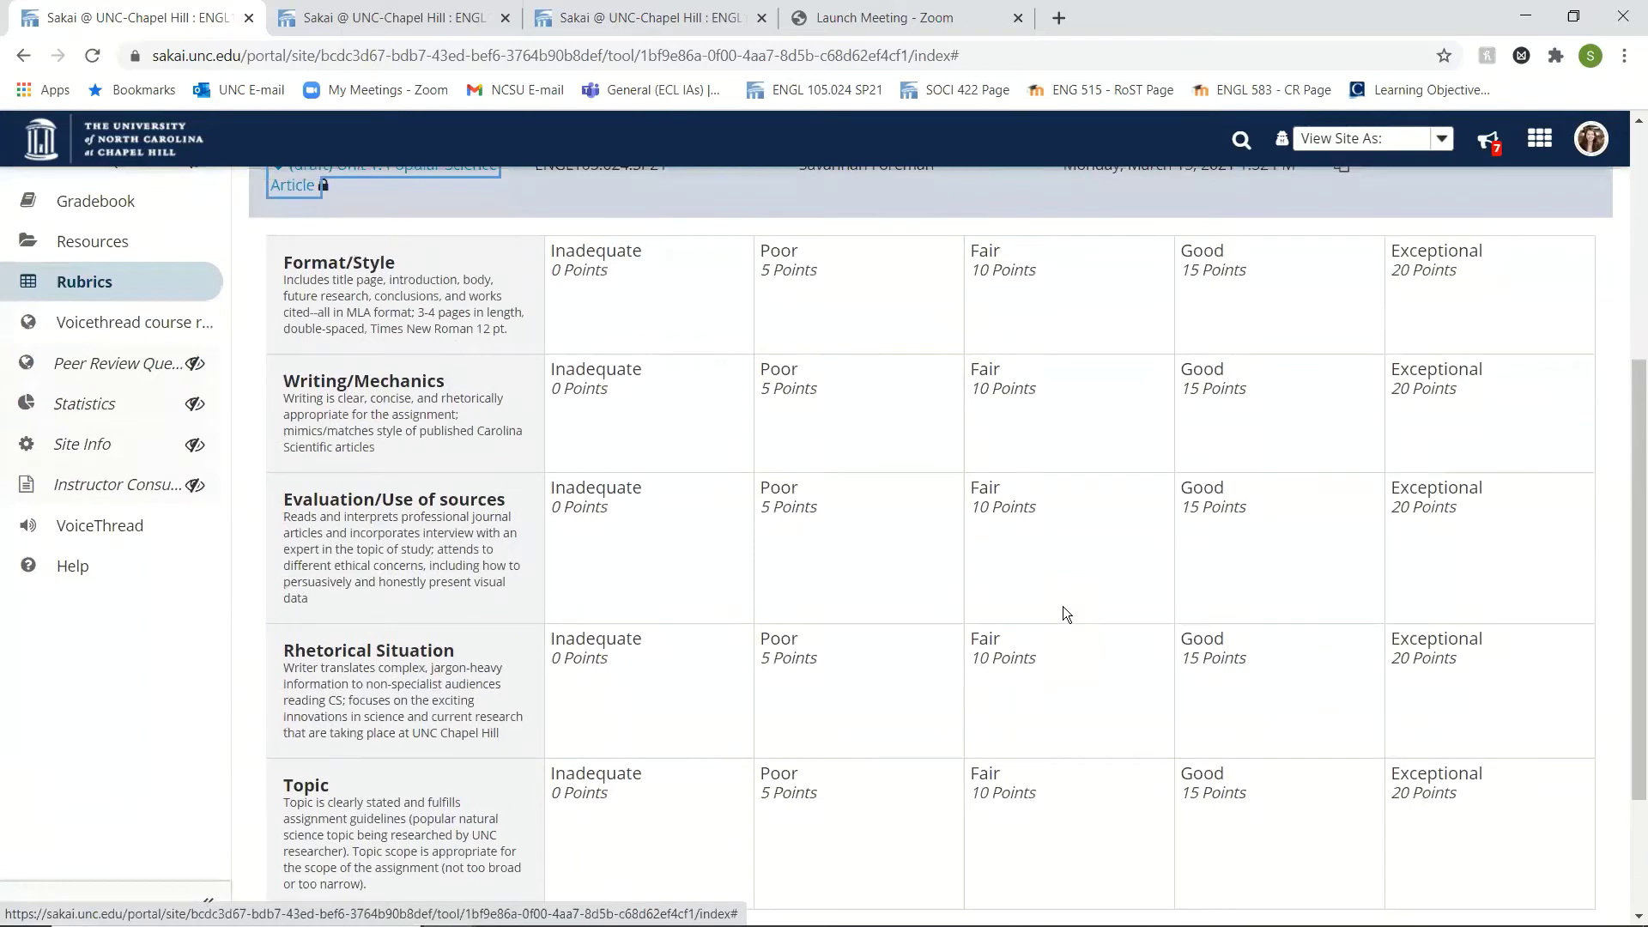
scroll(1063, 606, up, 2)
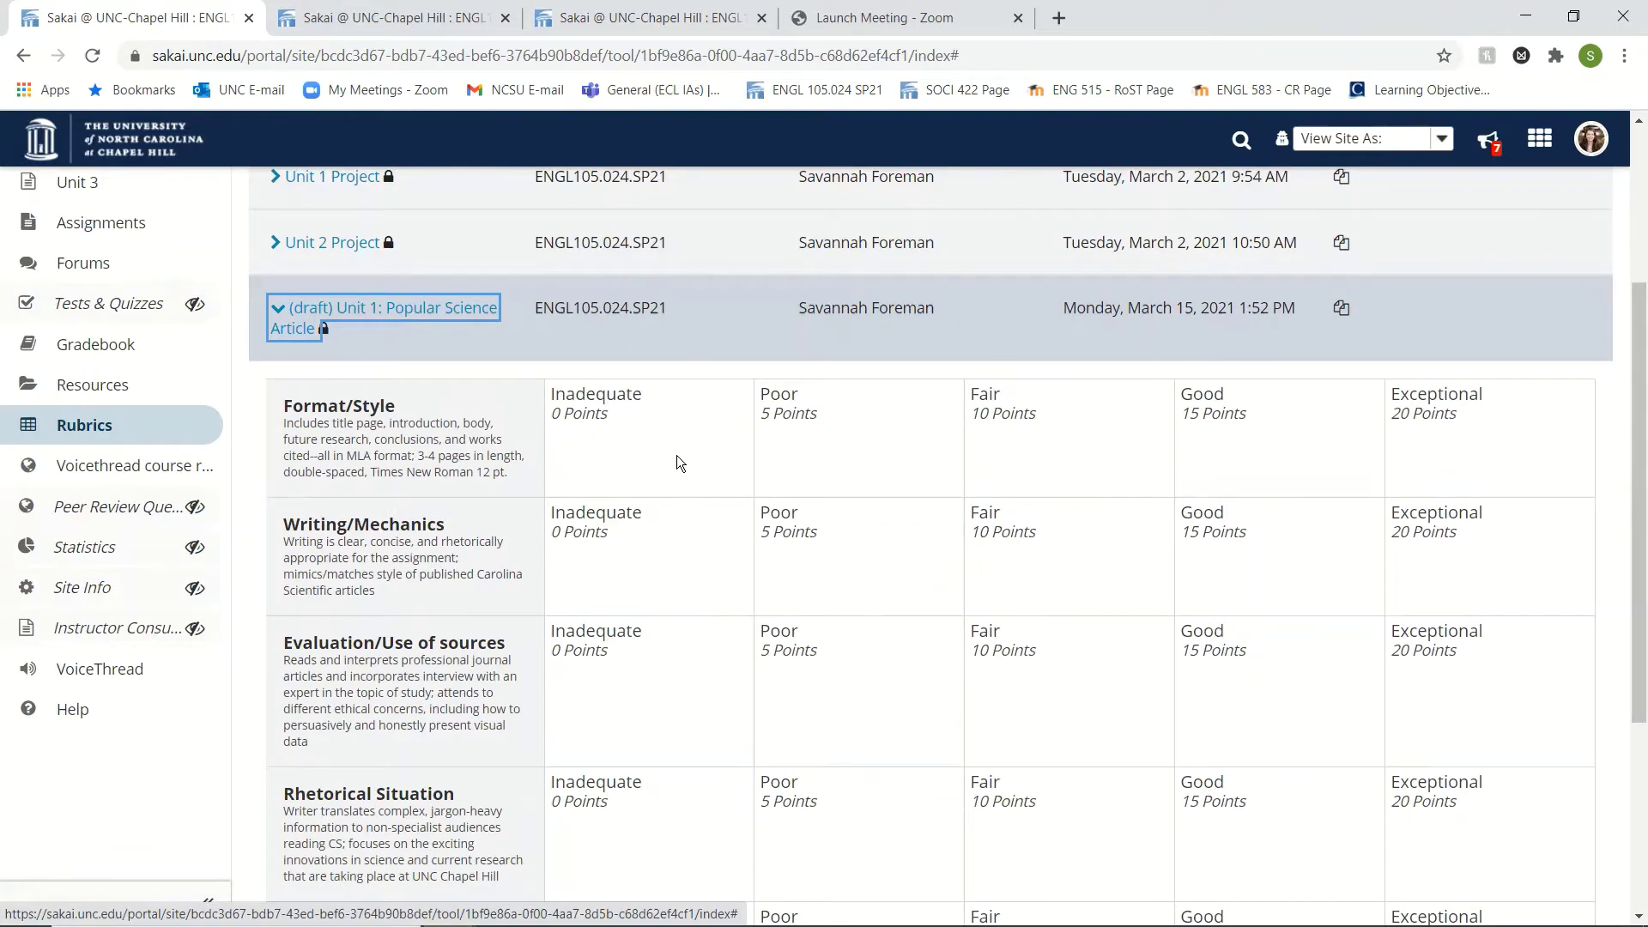
scroll(790, 541, down, 2)
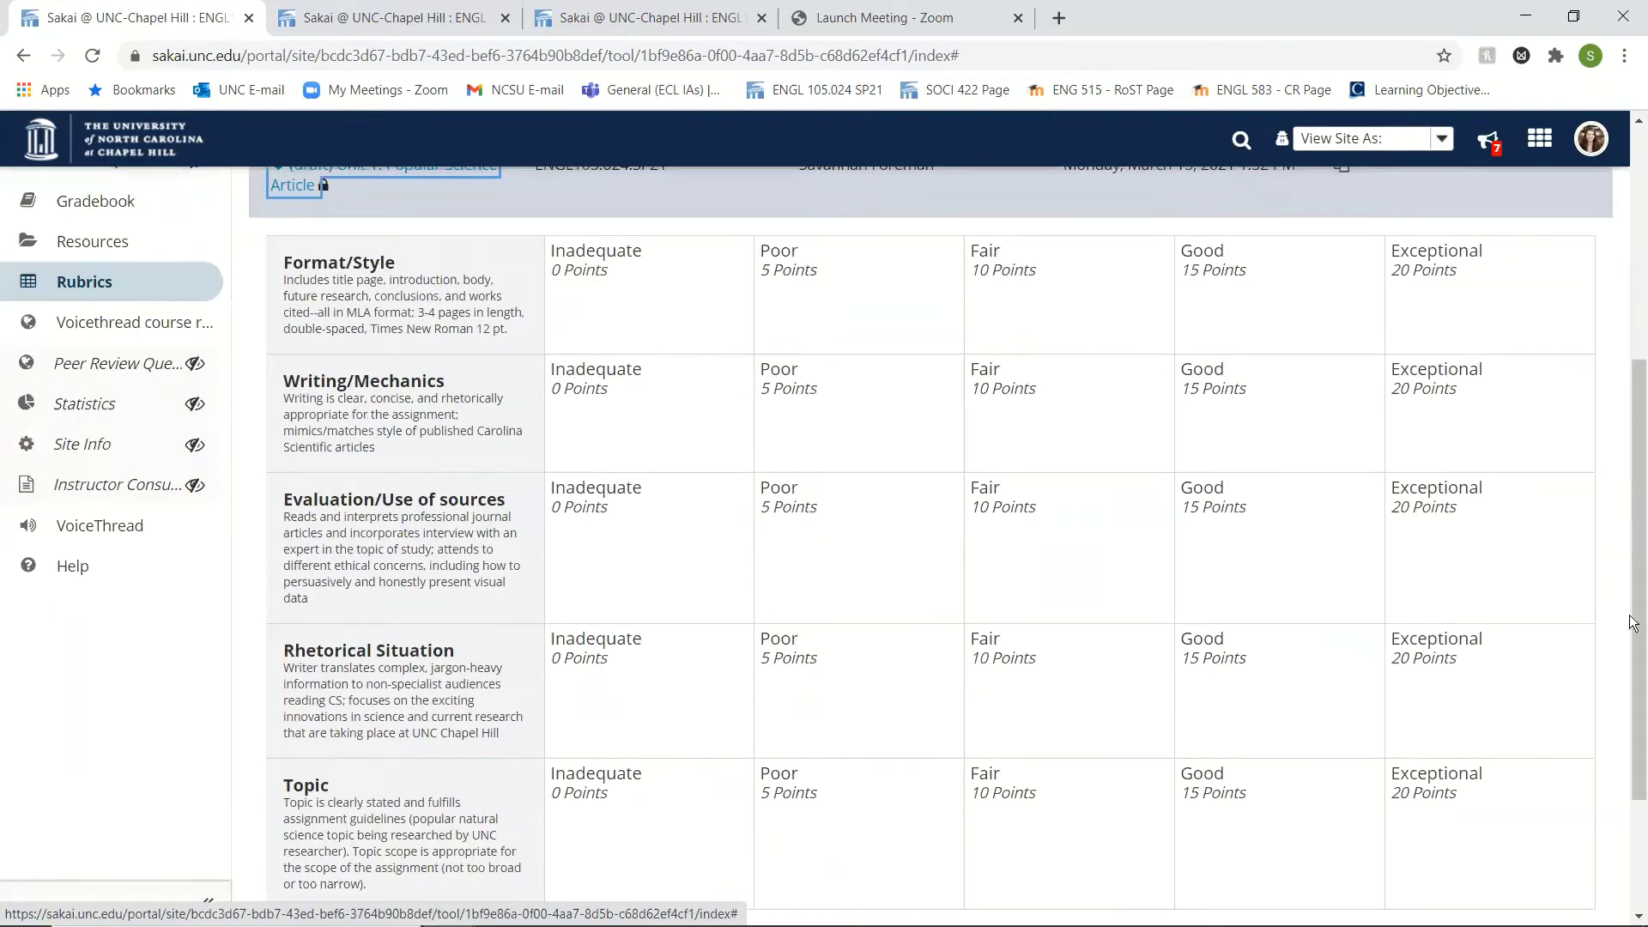
mouse_move(1631, 578)
mouse_down()
mouse_move(1630, 605)
mouse_move(1631, 592)
mouse_up()
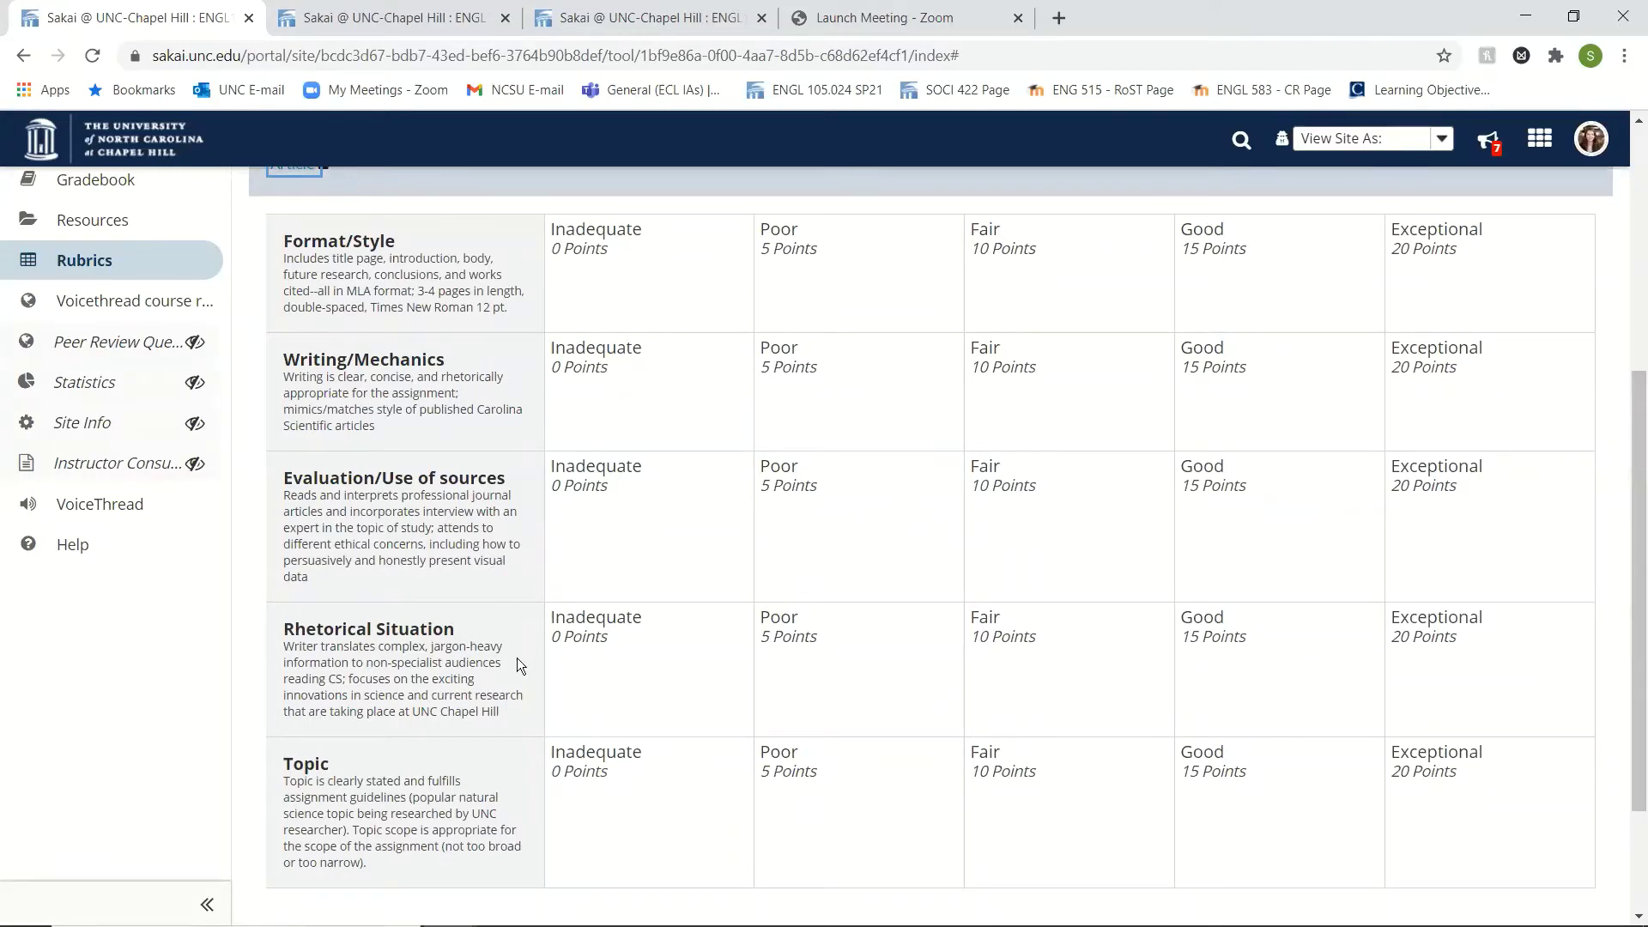
scroll(537, 556, down, 2)
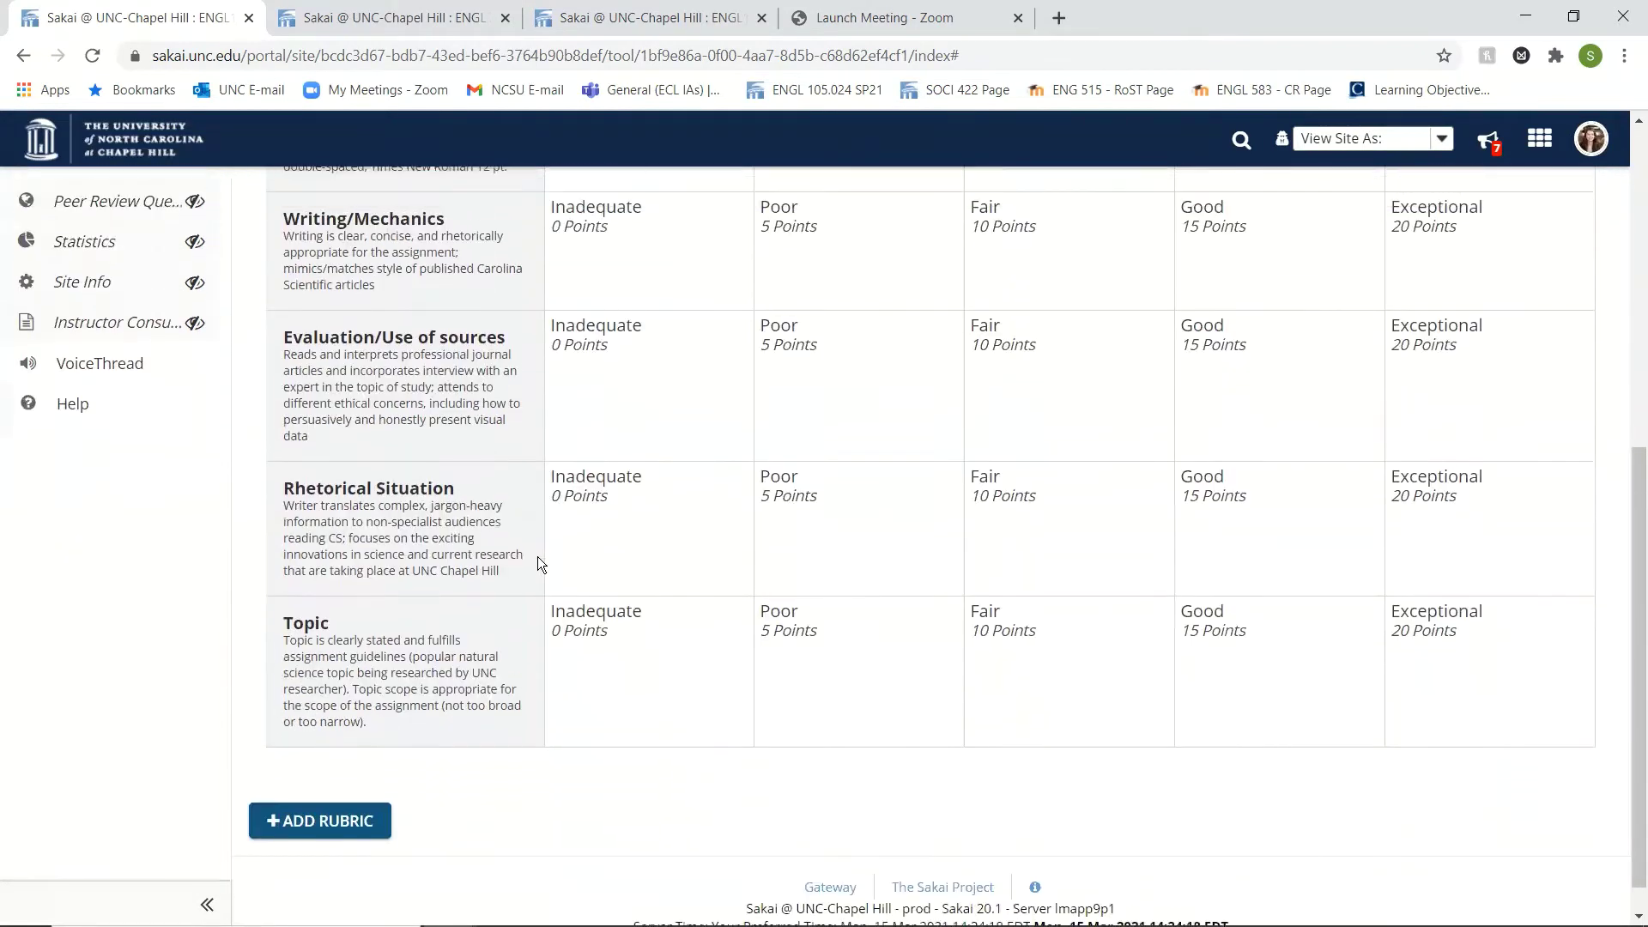
scroll(537, 556, up, 1)
scroll(537, 556, up, 2)
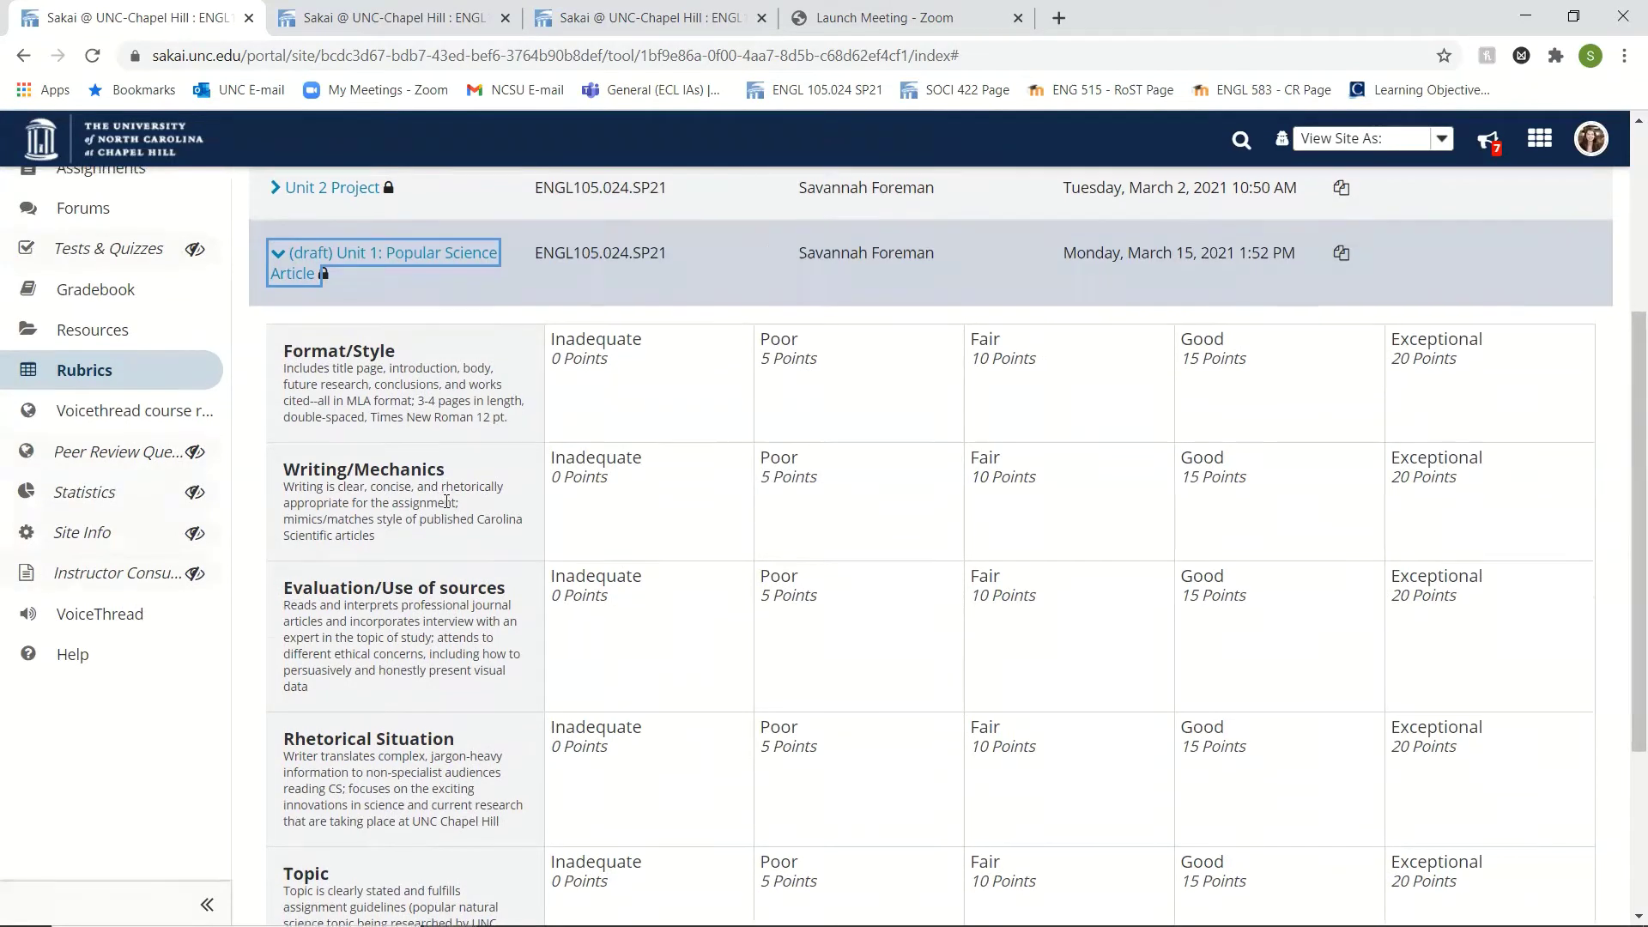
scroll(444, 500, up, 3)
scroll(497, 668, down, 2)
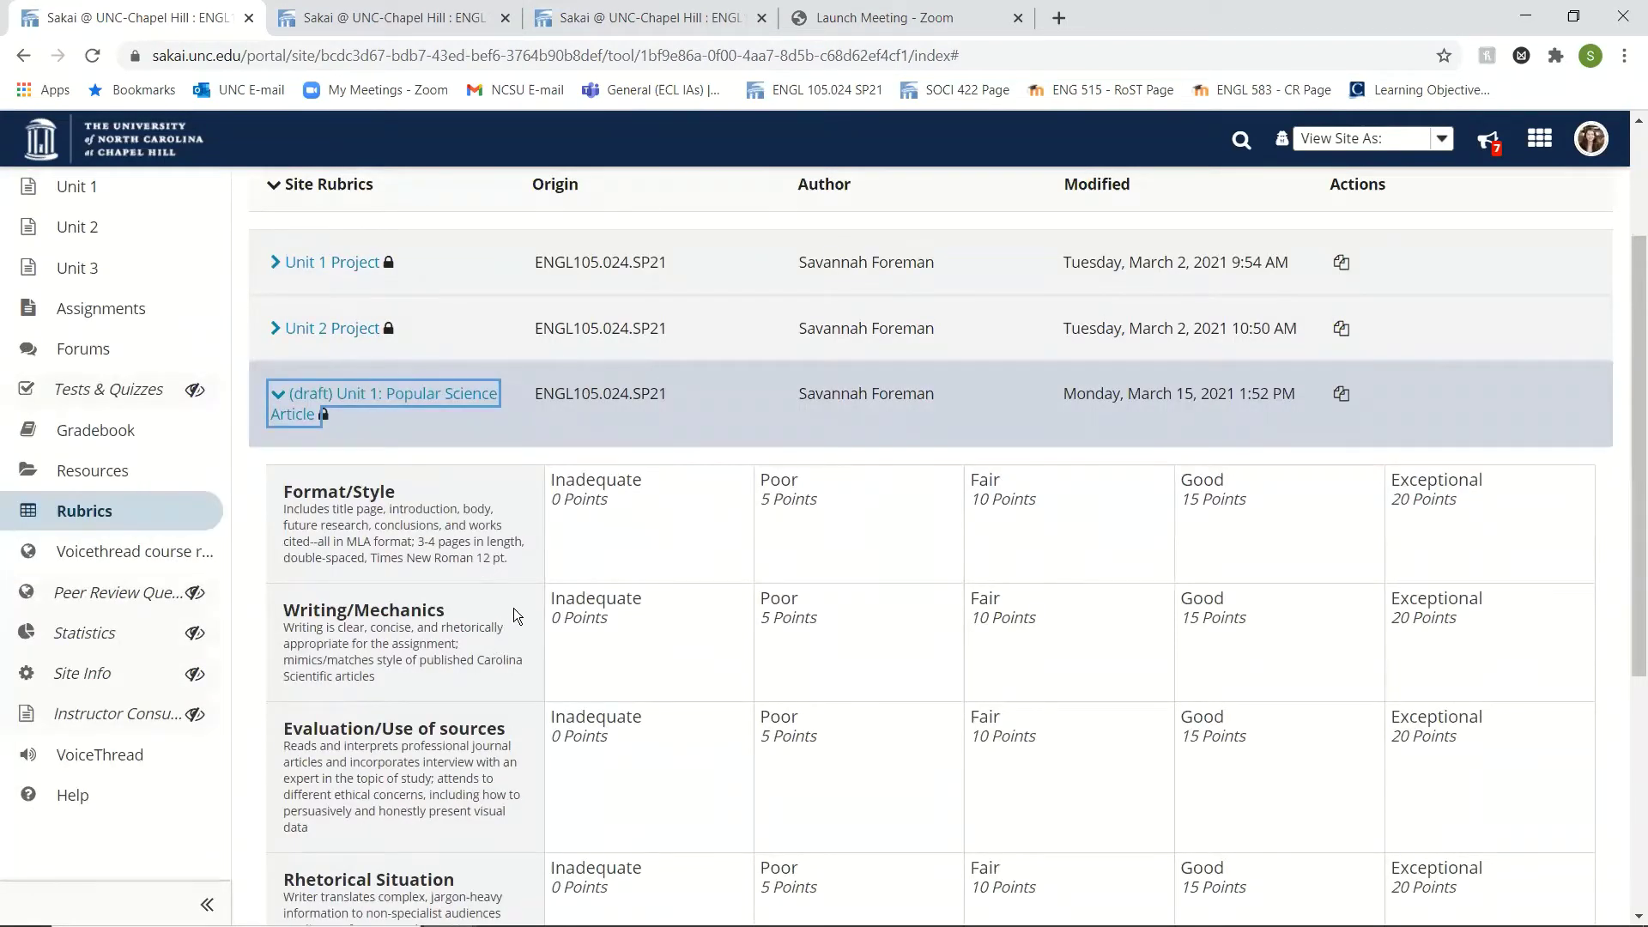
scroll(513, 608, down, 3)
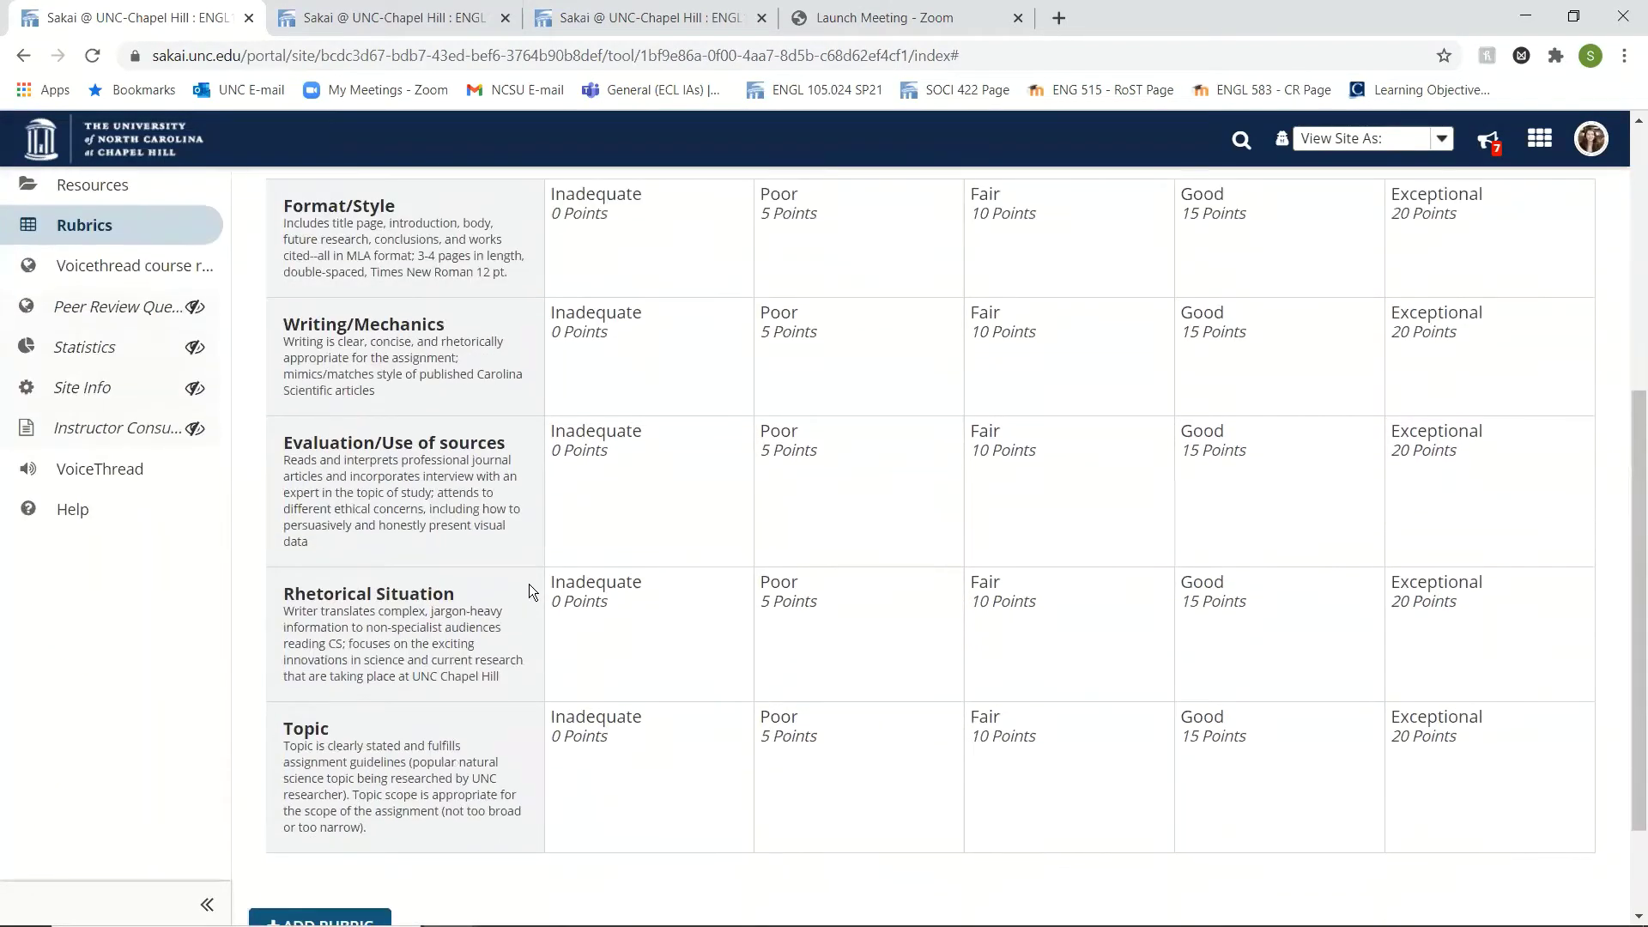
scroll(532, 584, up, 2)
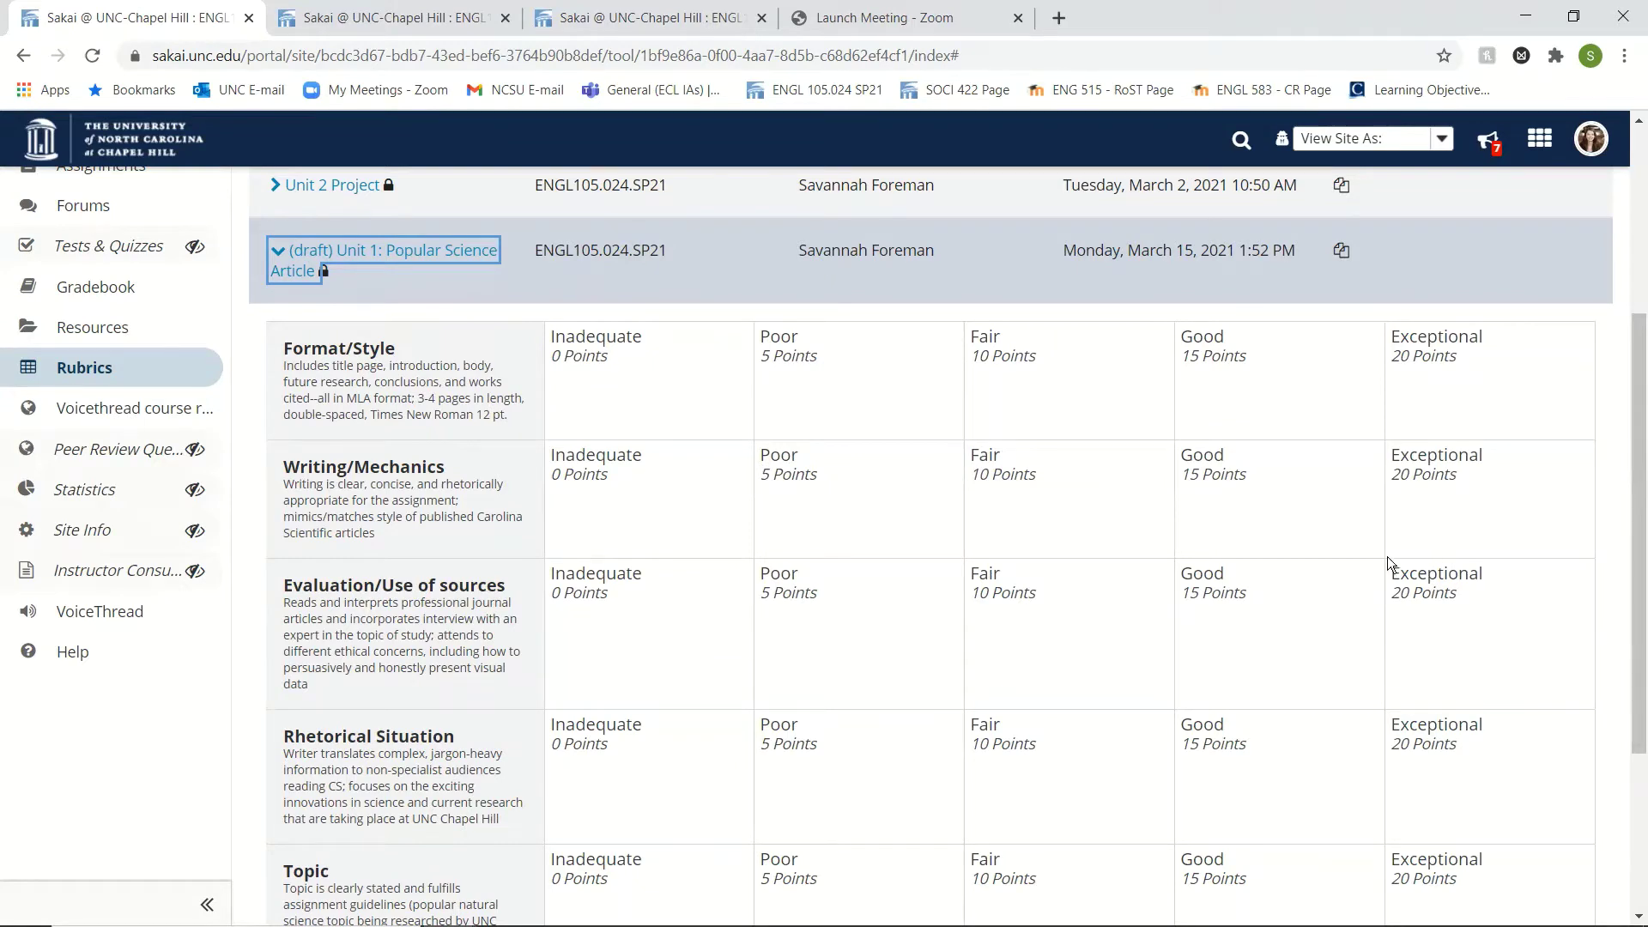
scroll(1387, 564, up, 4)
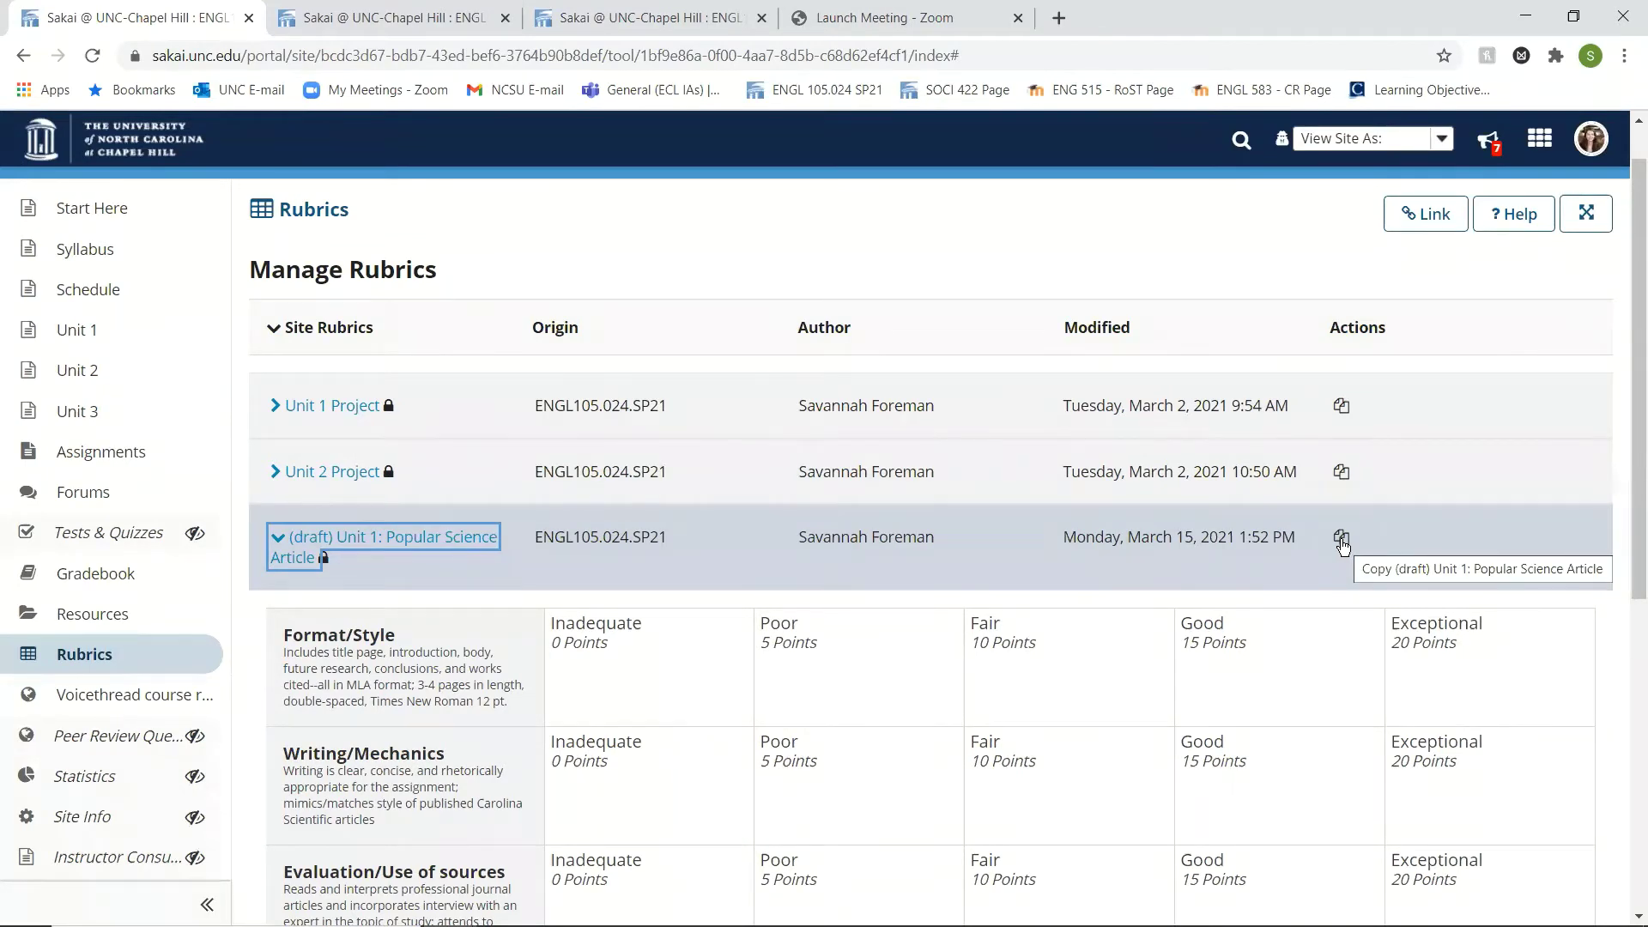
- Duplicate the rubric "(draft) Unit 1: Popular Science Article" and examine the editing options of the copy's Format/Style Fair rating
click(1342, 539)
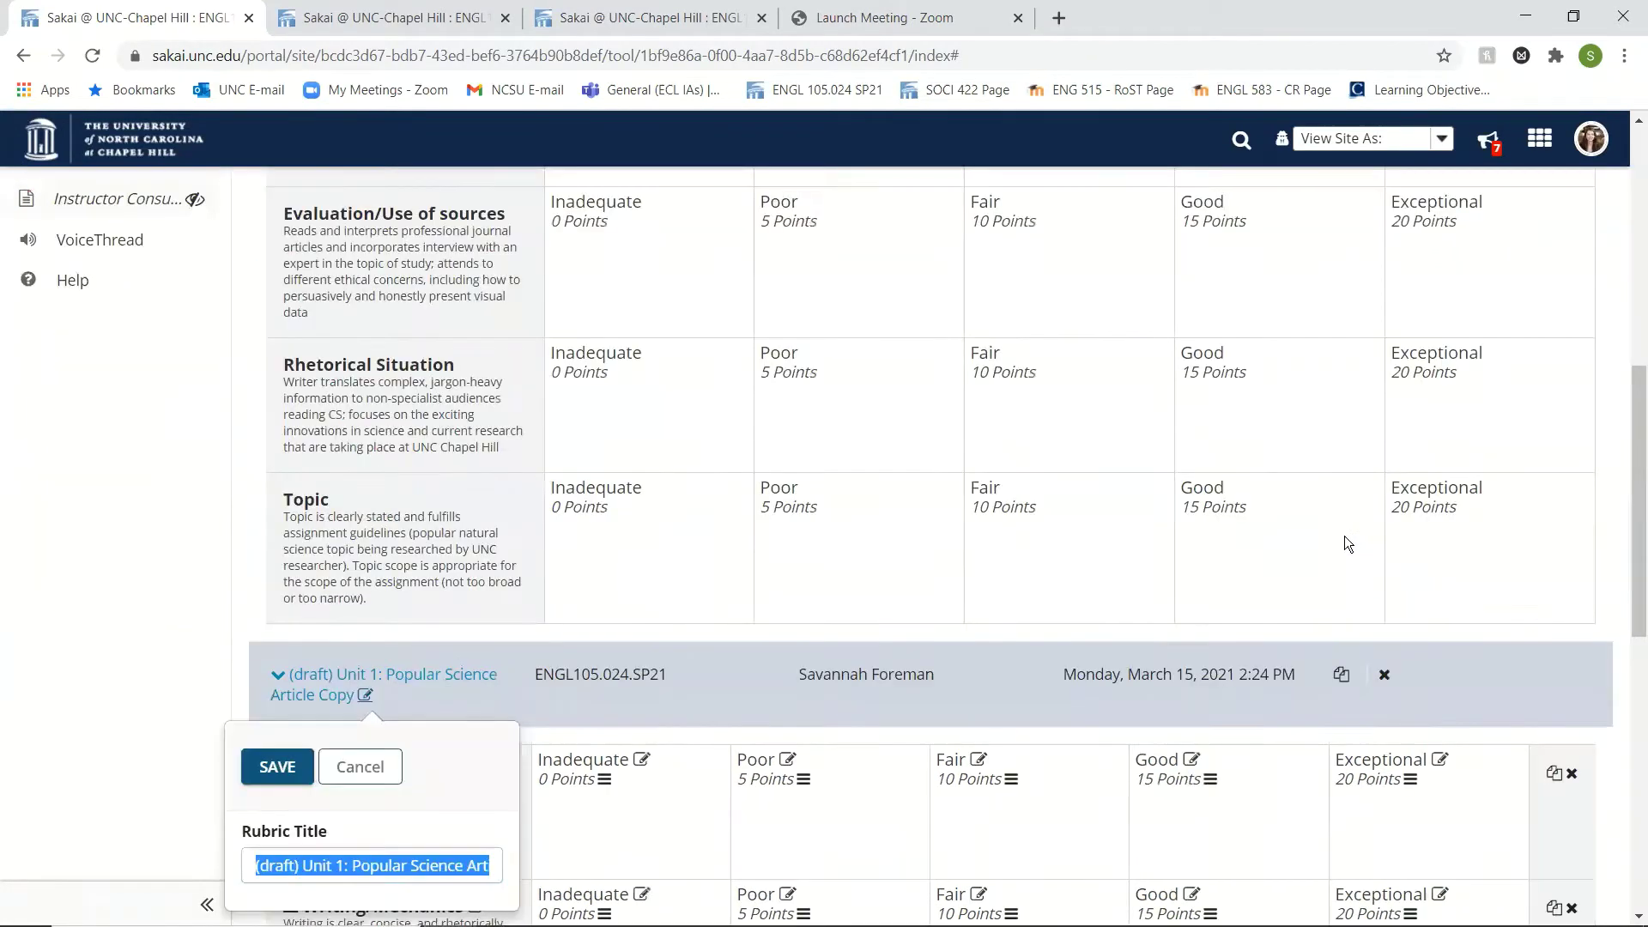
scroll(1071, 601, down, 8)
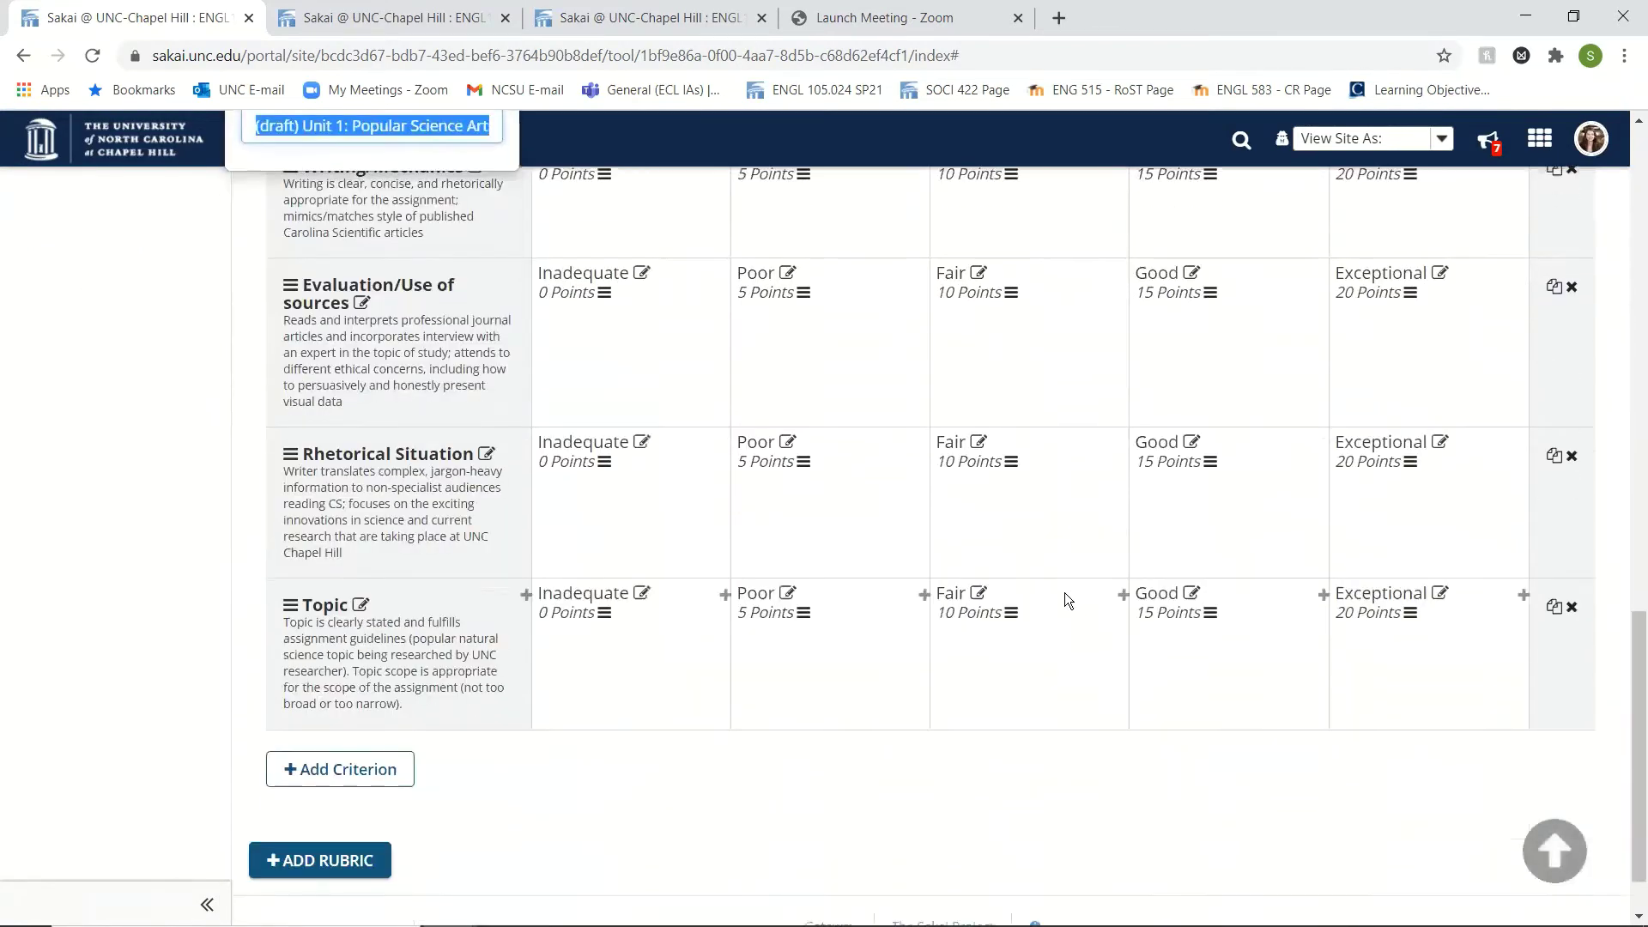
scroll(1064, 592, down, 1)
scroll(1064, 589, up, 10)
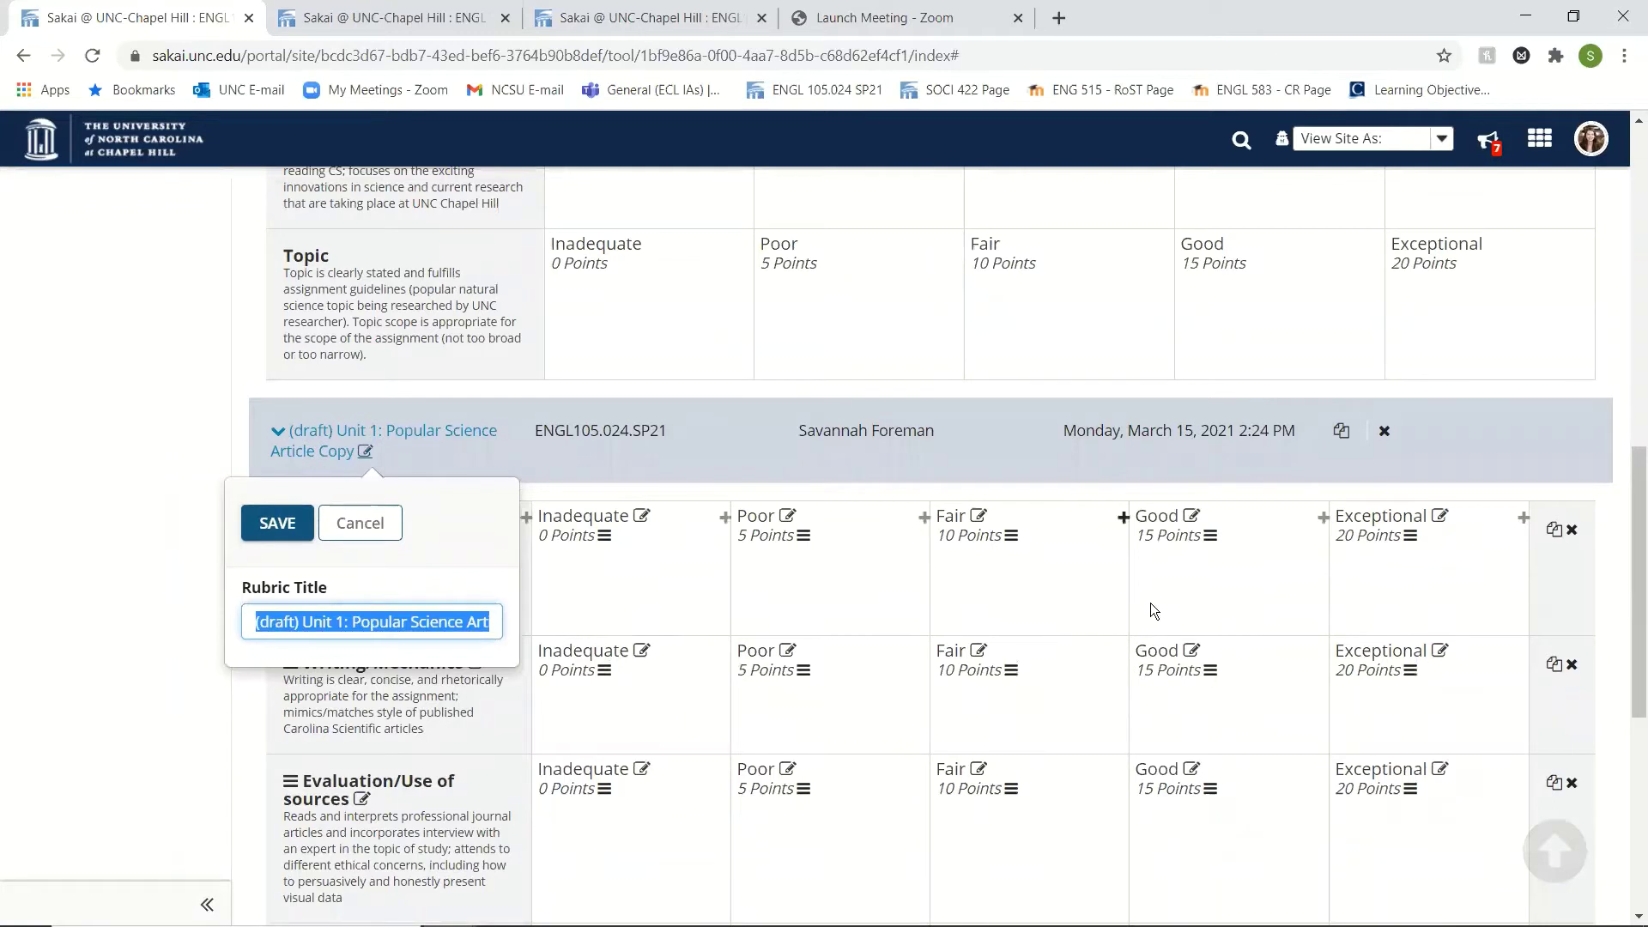
click(978, 516)
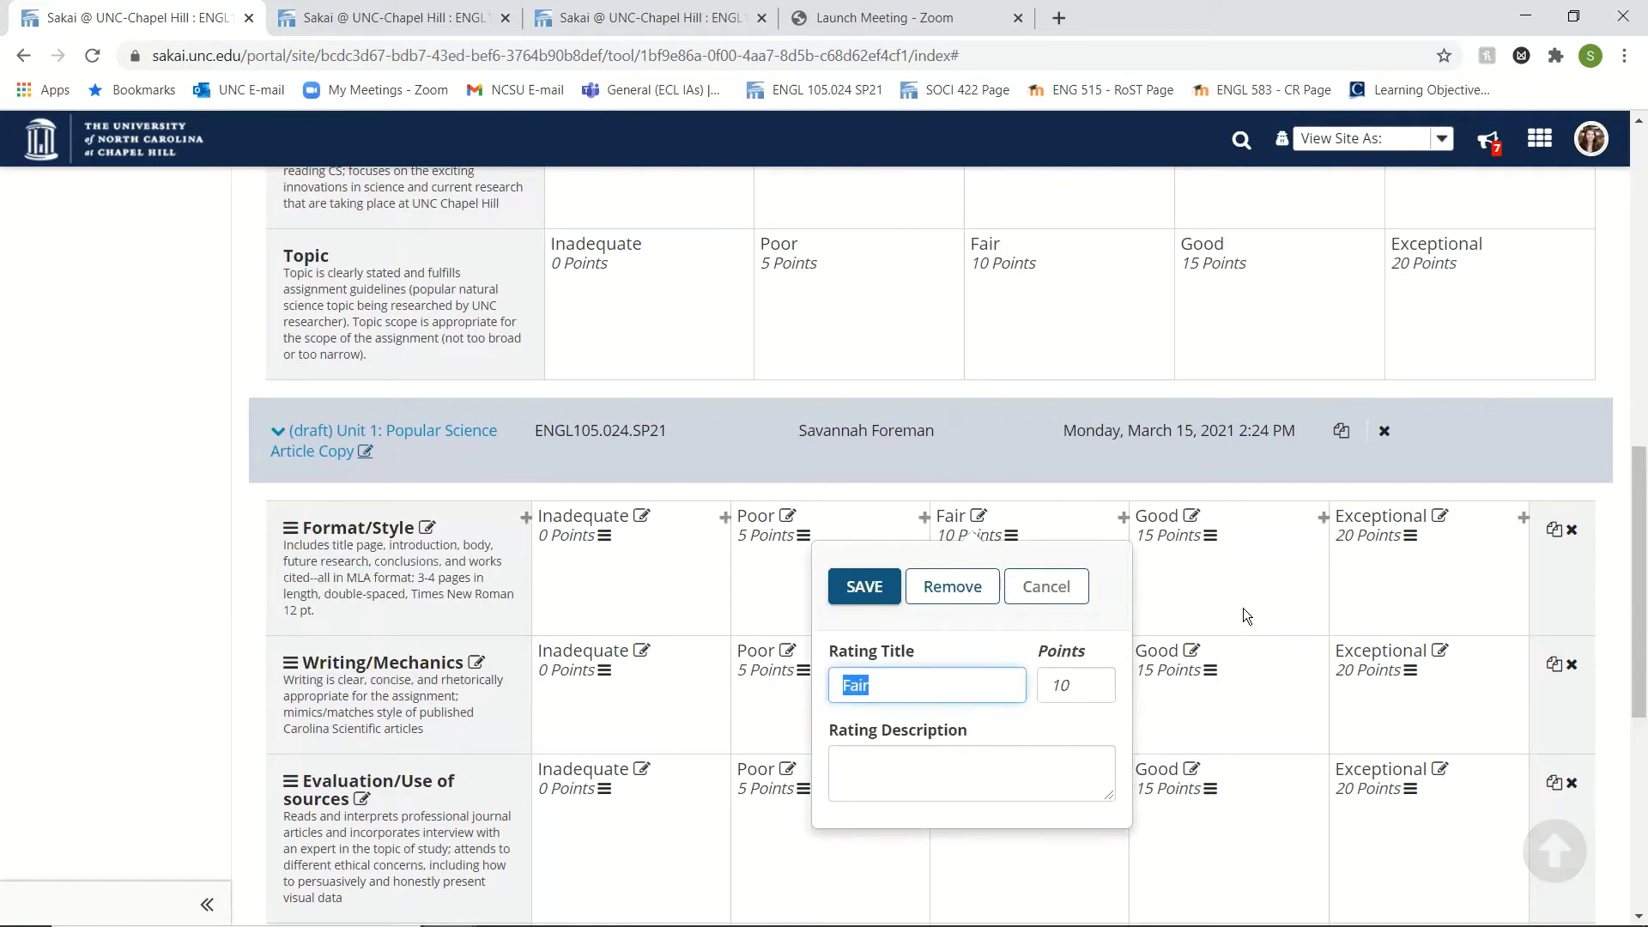
click(866, 601)
- Examine the copied rubric's editable criteria and ratings from Format/Style to Topic, collapsing and re-expanding the rubric
scroll(1005, 606, down, 7)
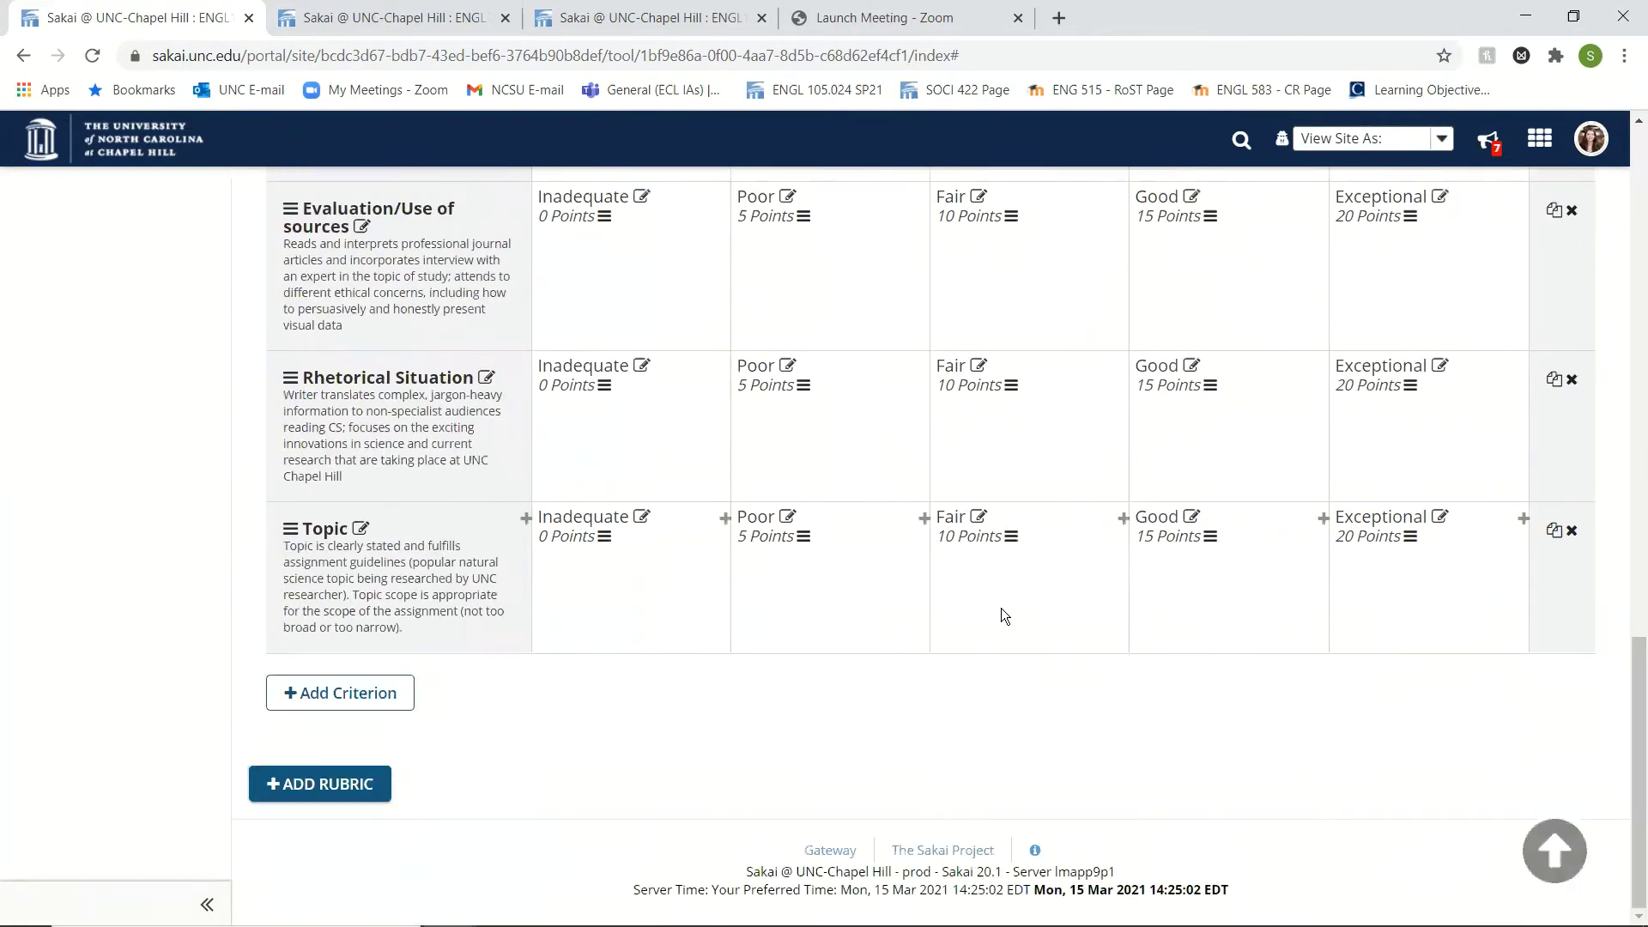
scroll(979, 640, up, 8)
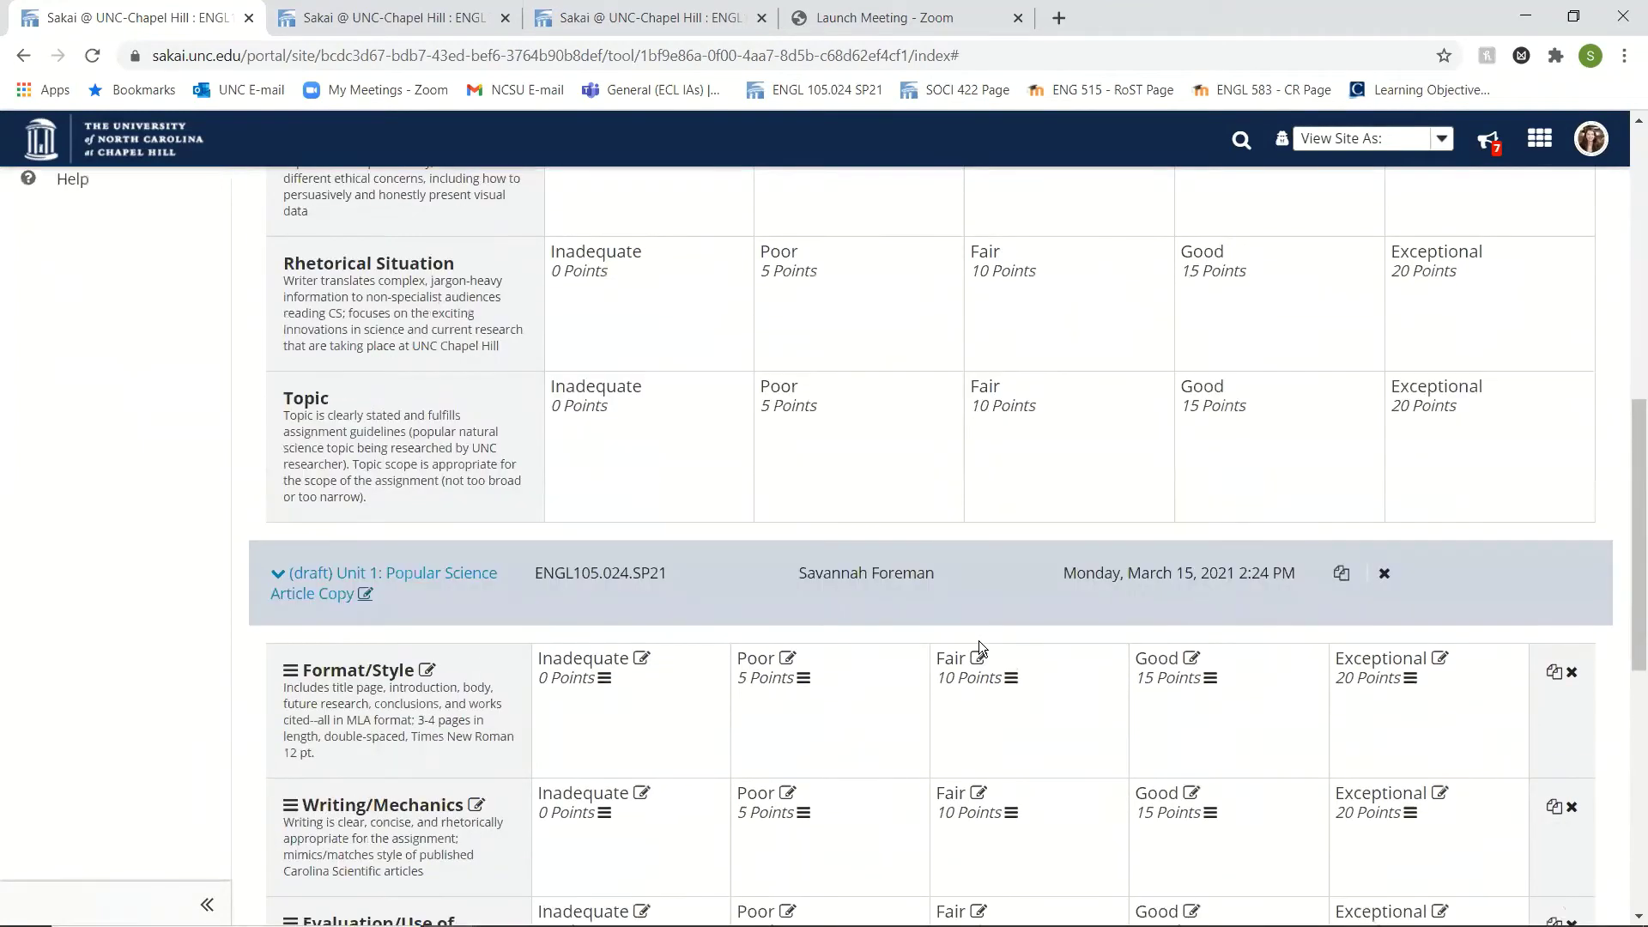
scroll(979, 645, down, 8)
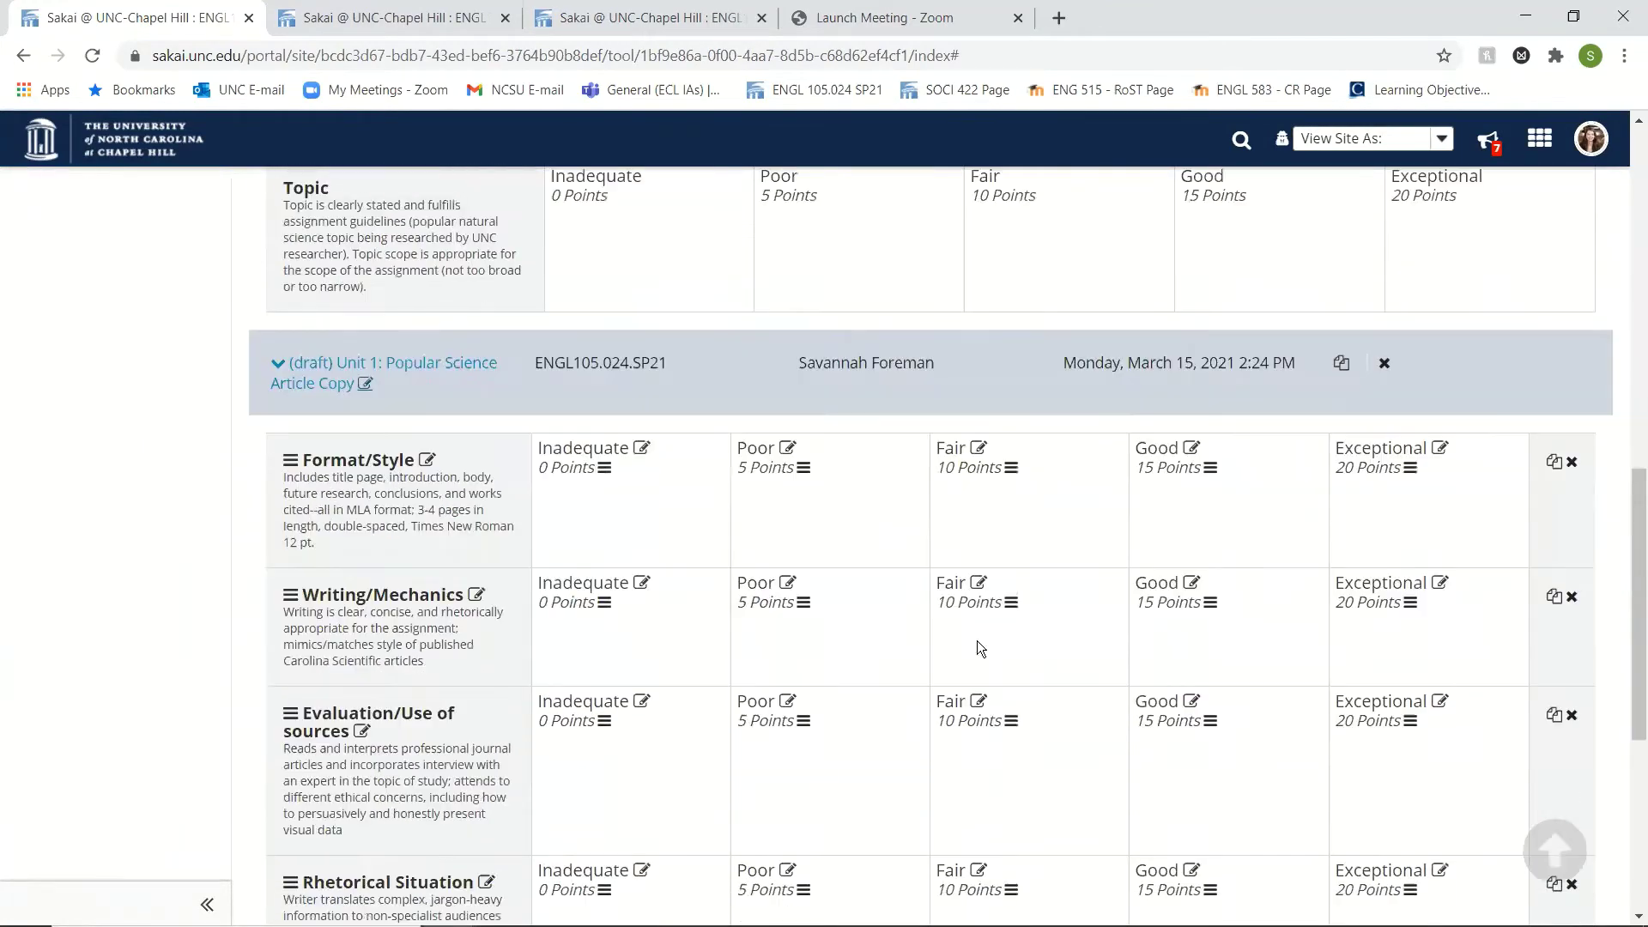
scroll(978, 648, up, 4)
scroll(976, 648, up, 2)
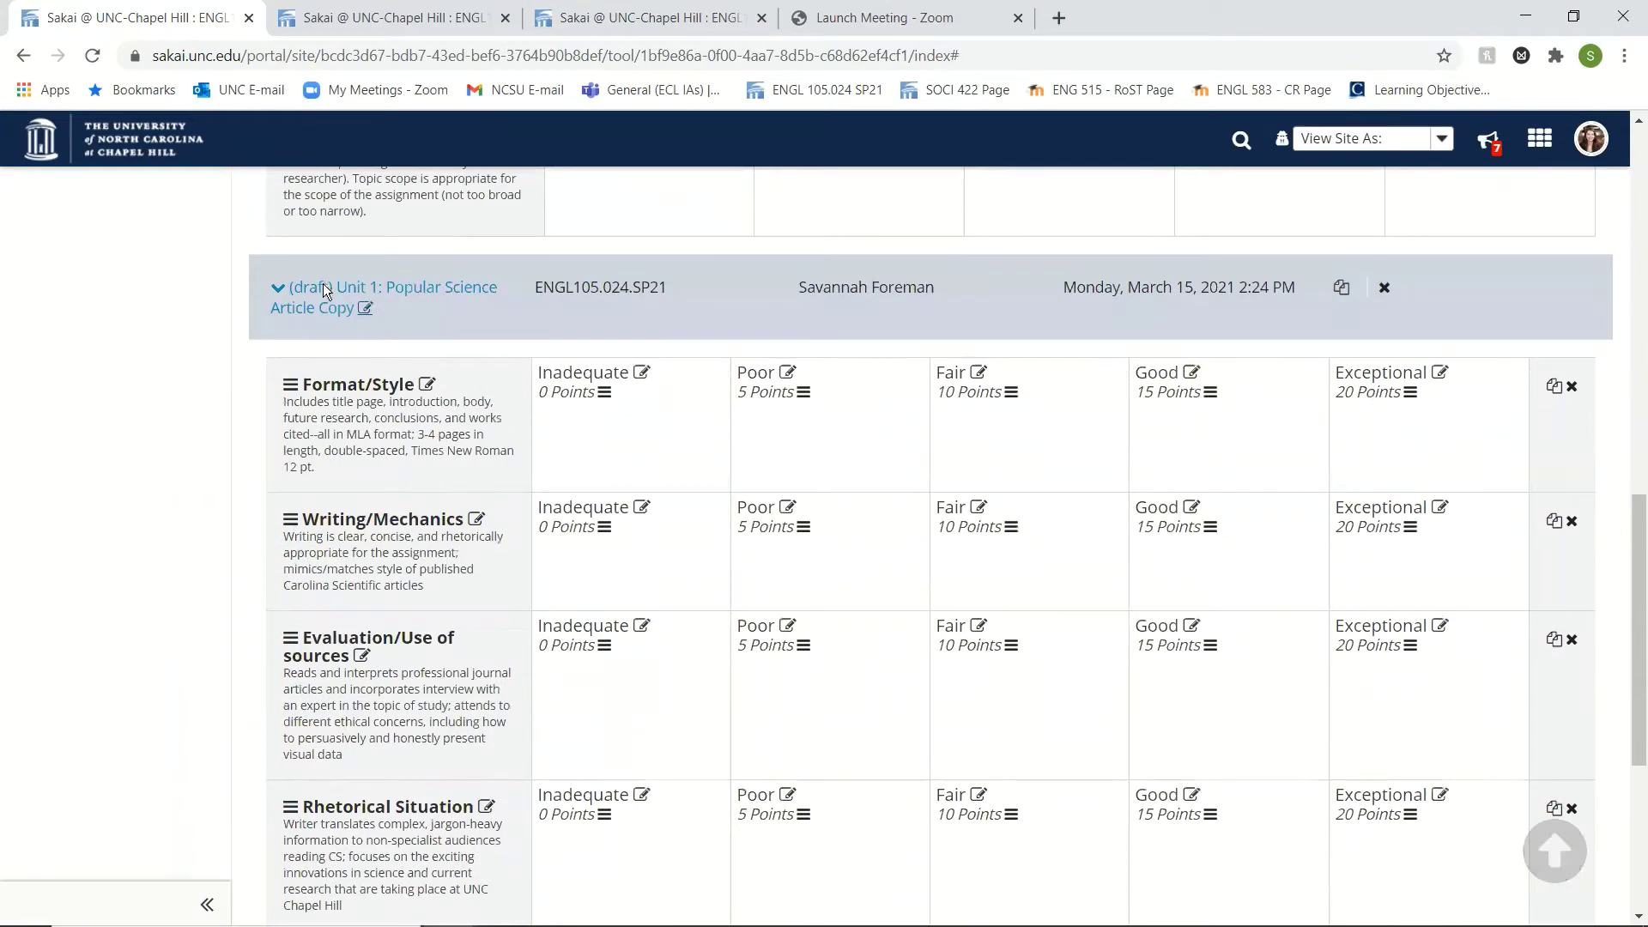
click(283, 290)
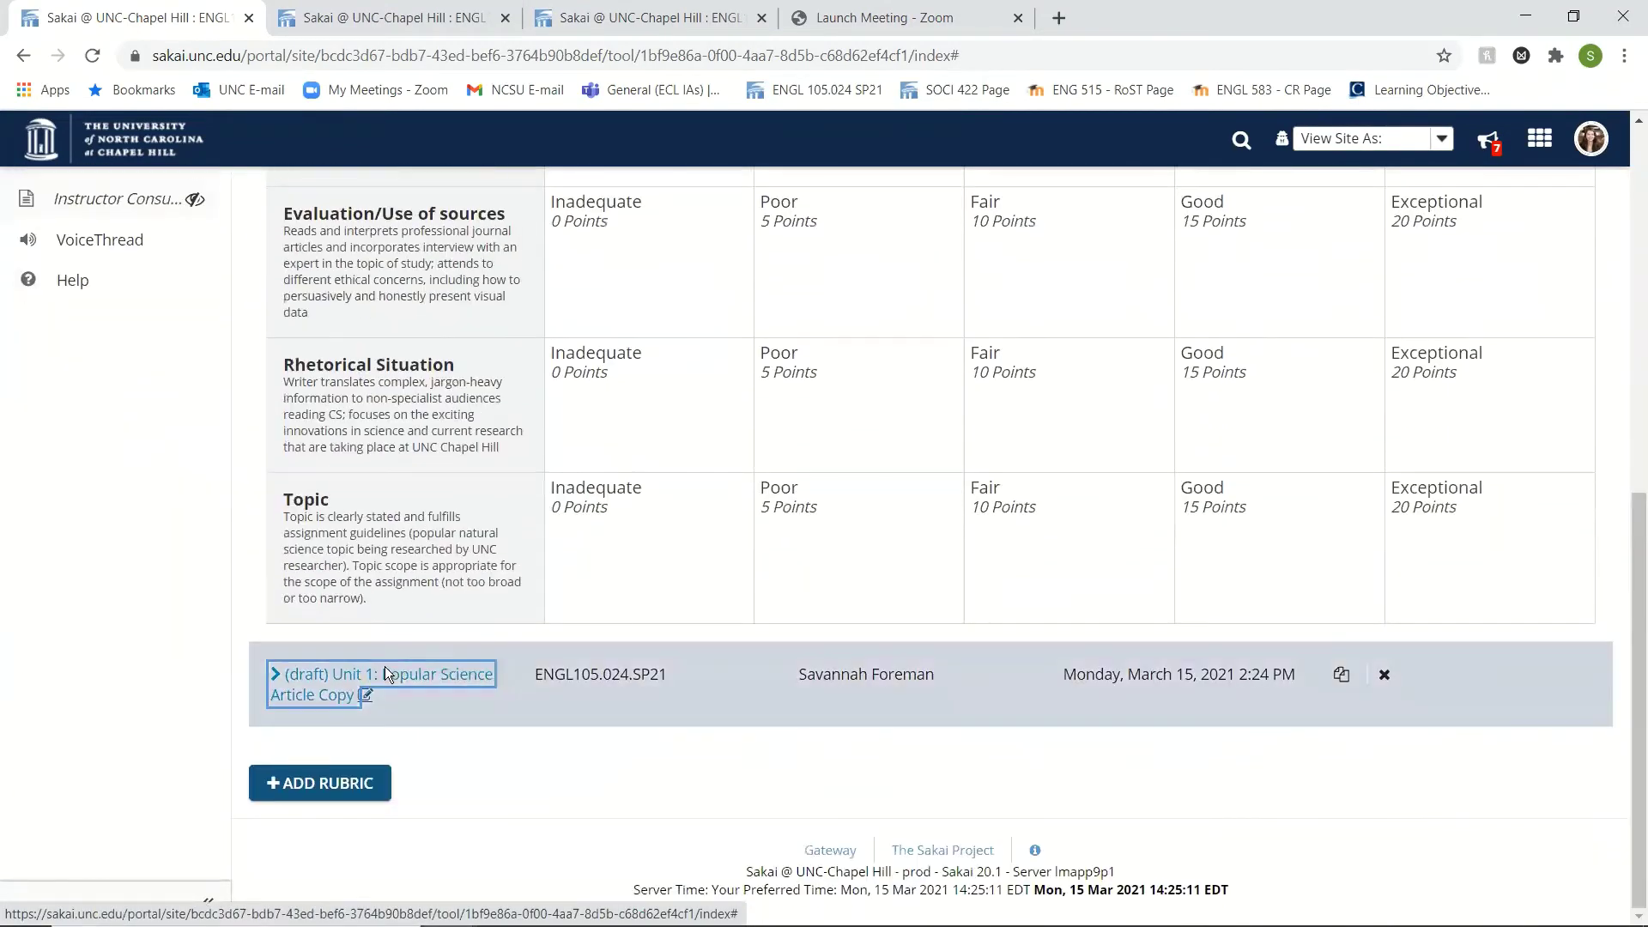
click(316, 696)
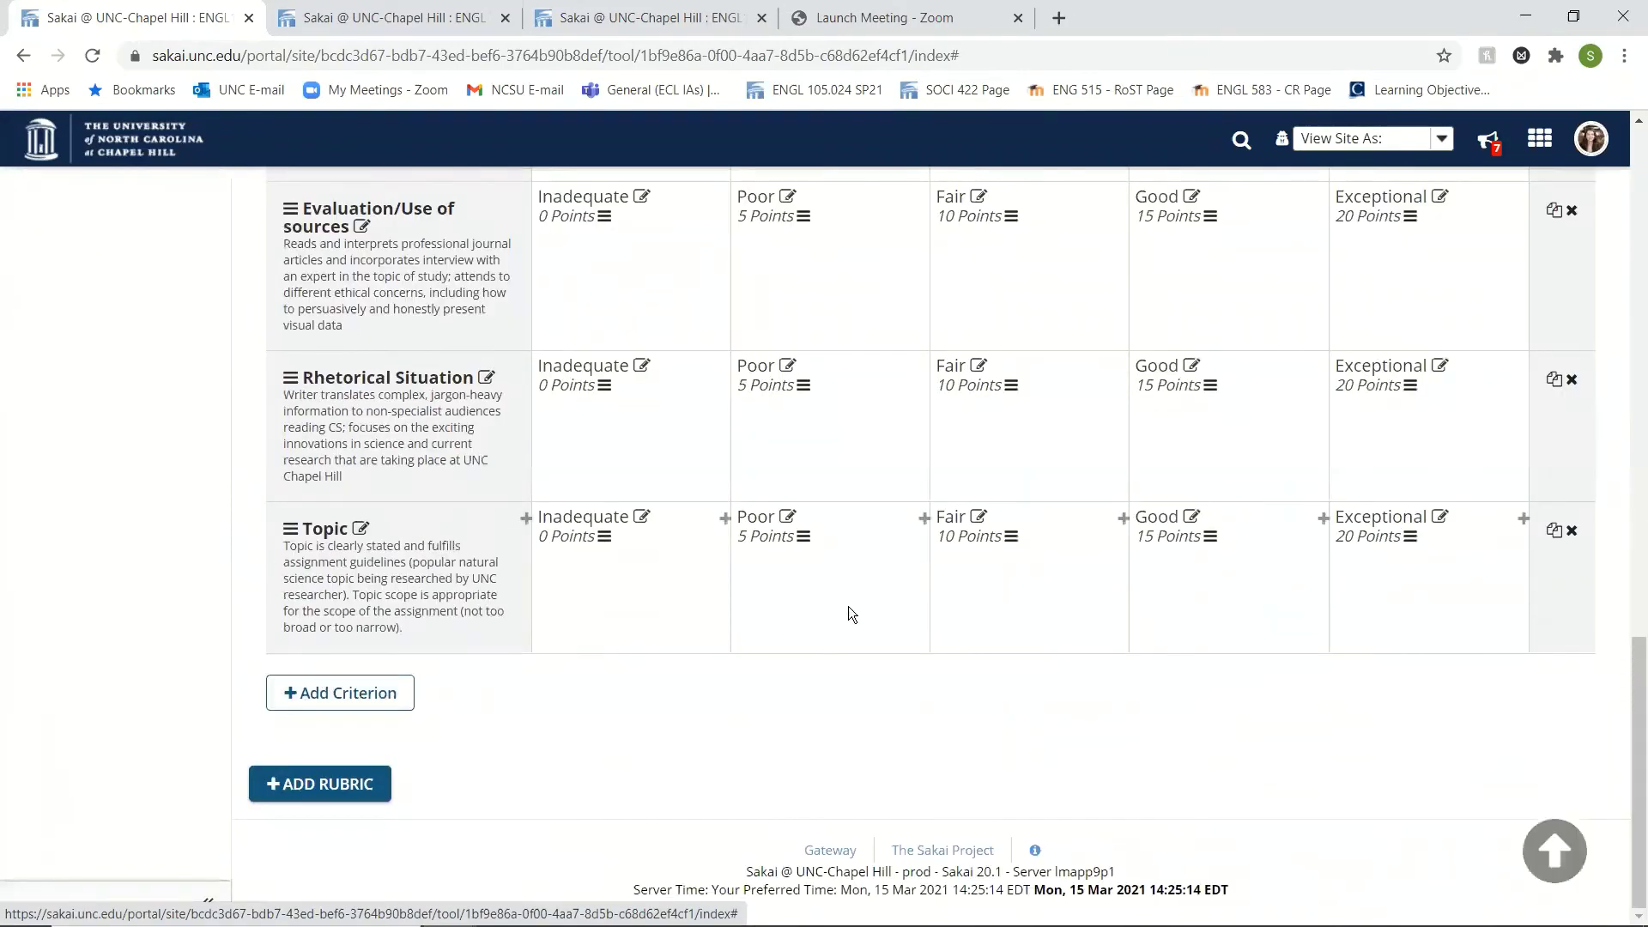
scroll(849, 625, up, 5)
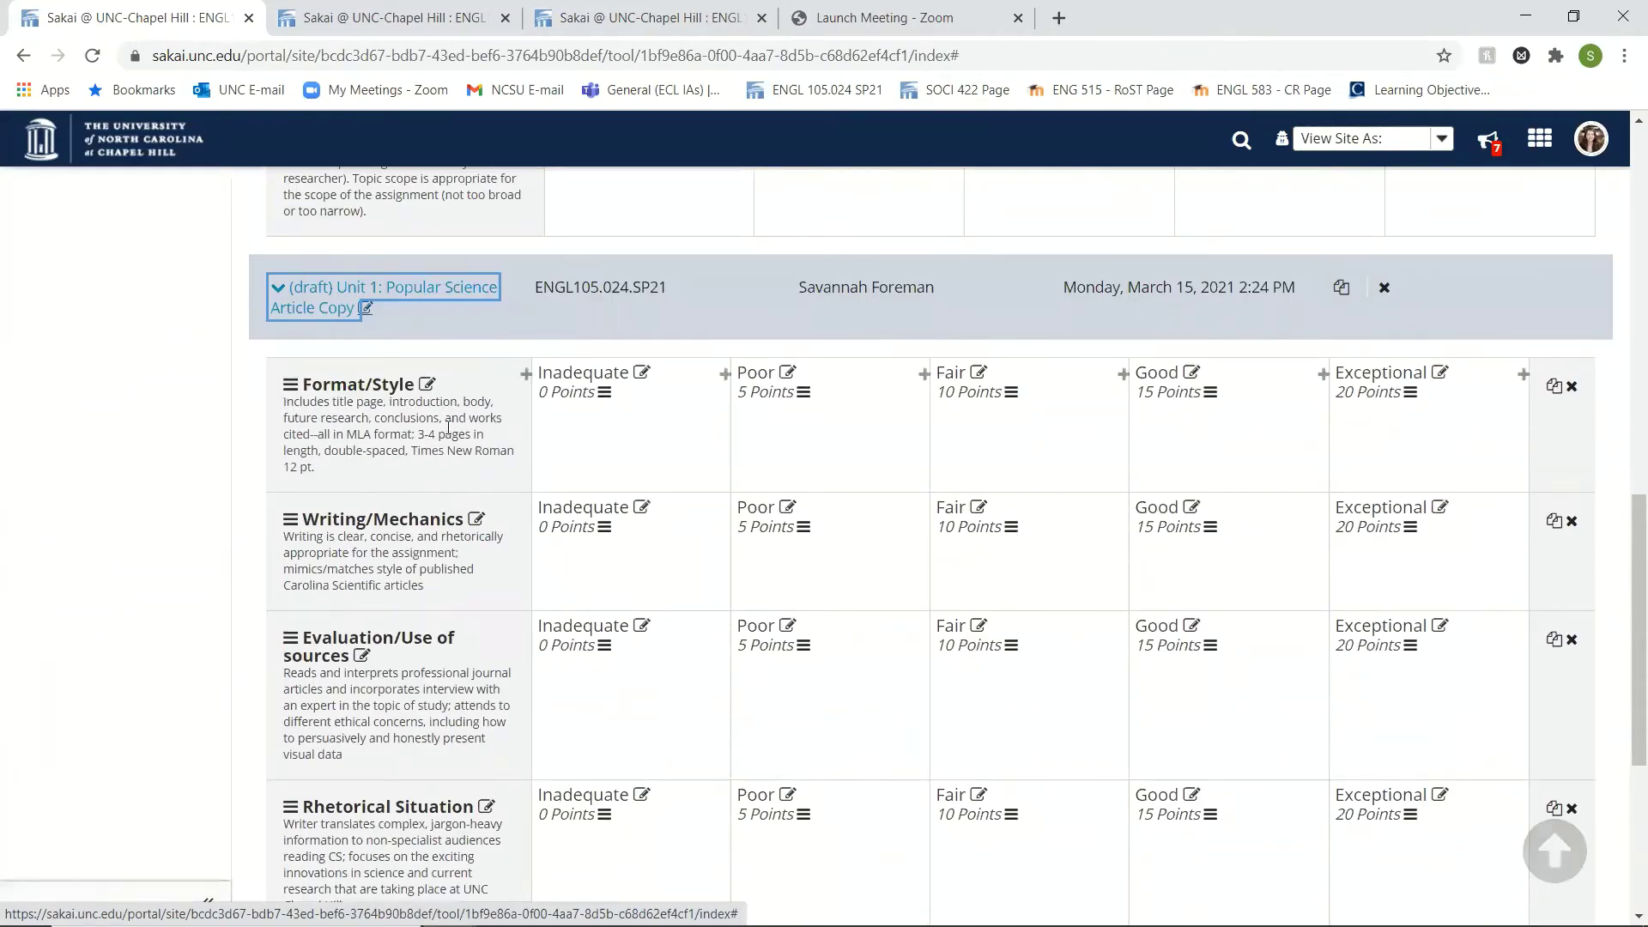
scroll(450, 439, down, 5)
scroll(450, 440, up, 5)
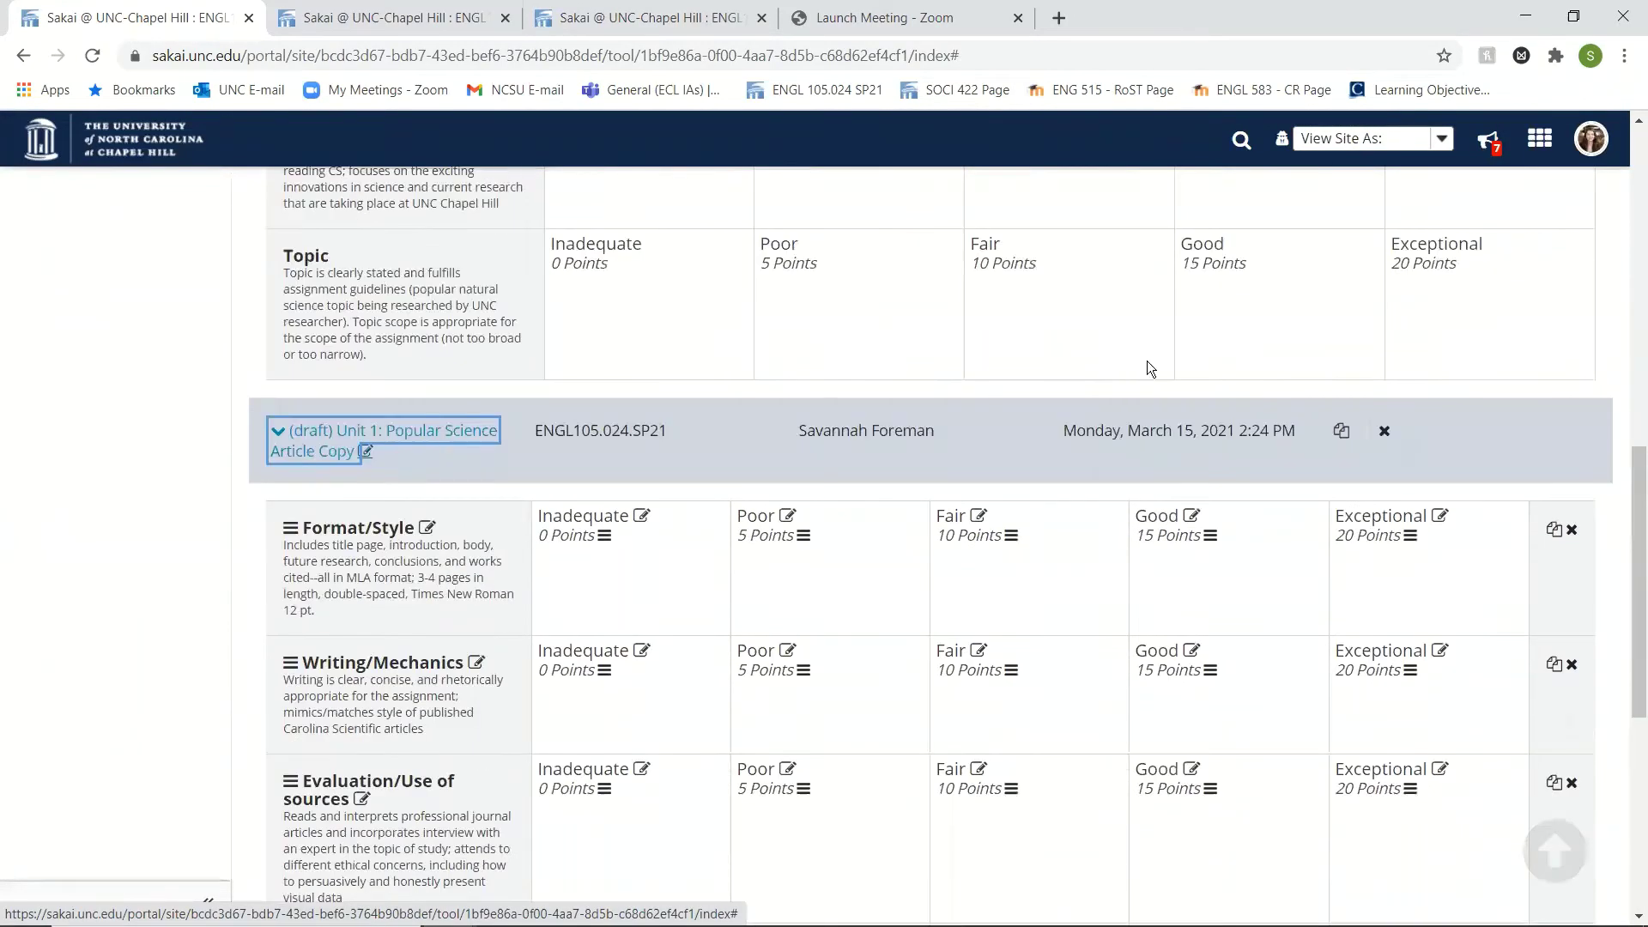
- Remove the rubric "(draft) Unit 1: Popular Science Article Copy" from the site rubrics
click(1389, 435)
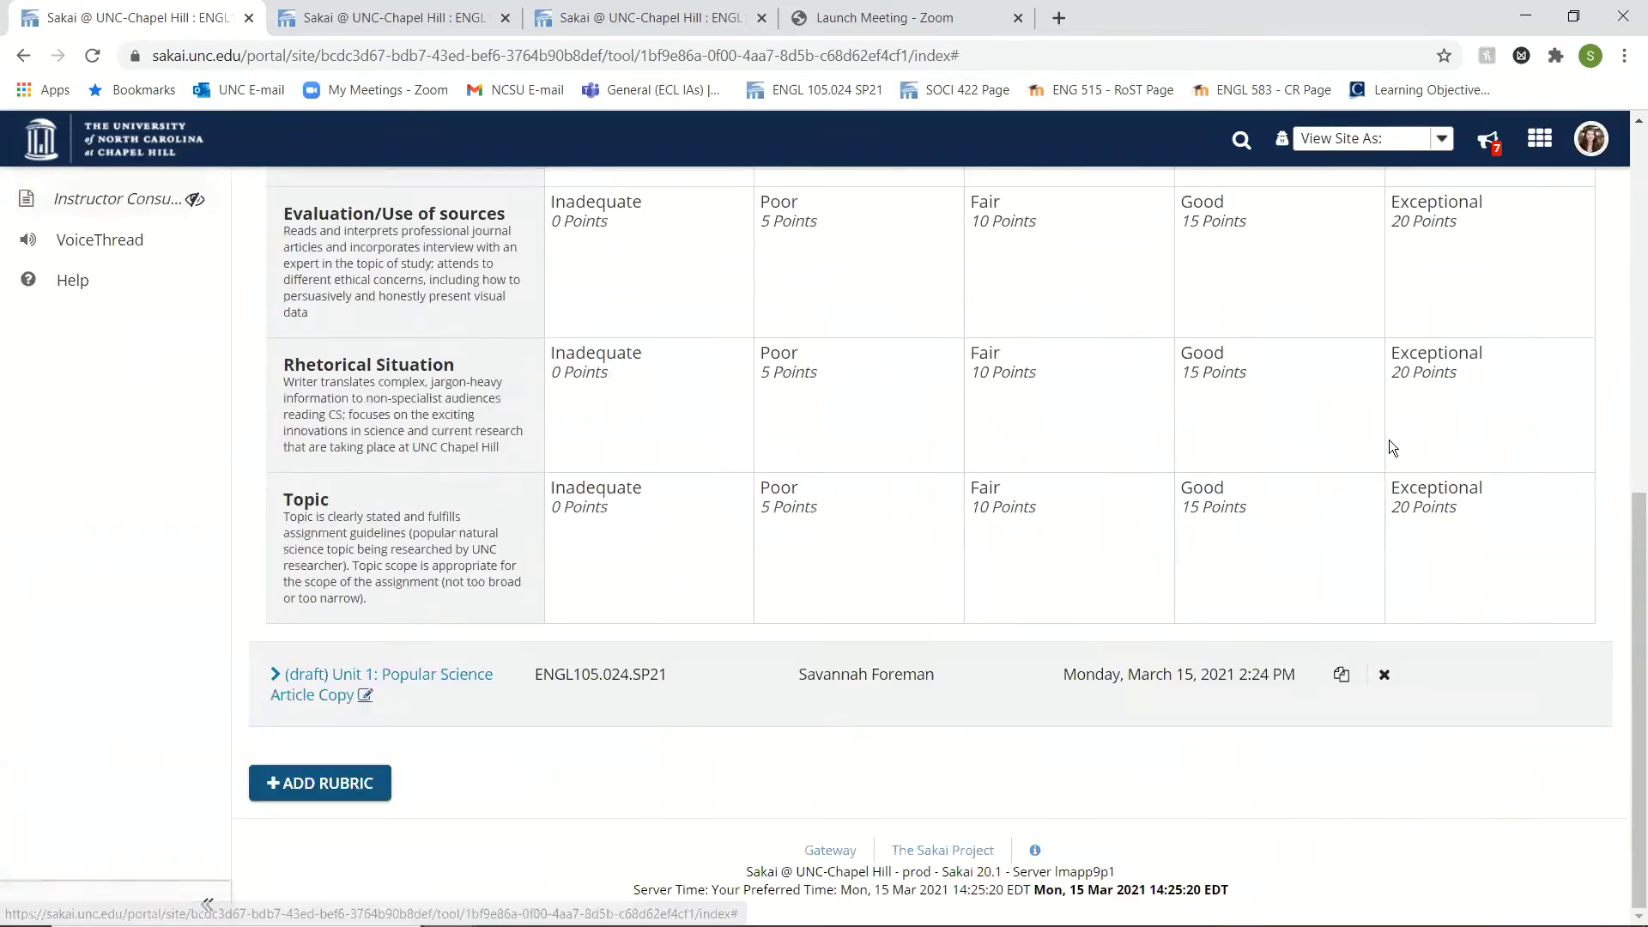
click(1384, 674)
click(1113, 745)
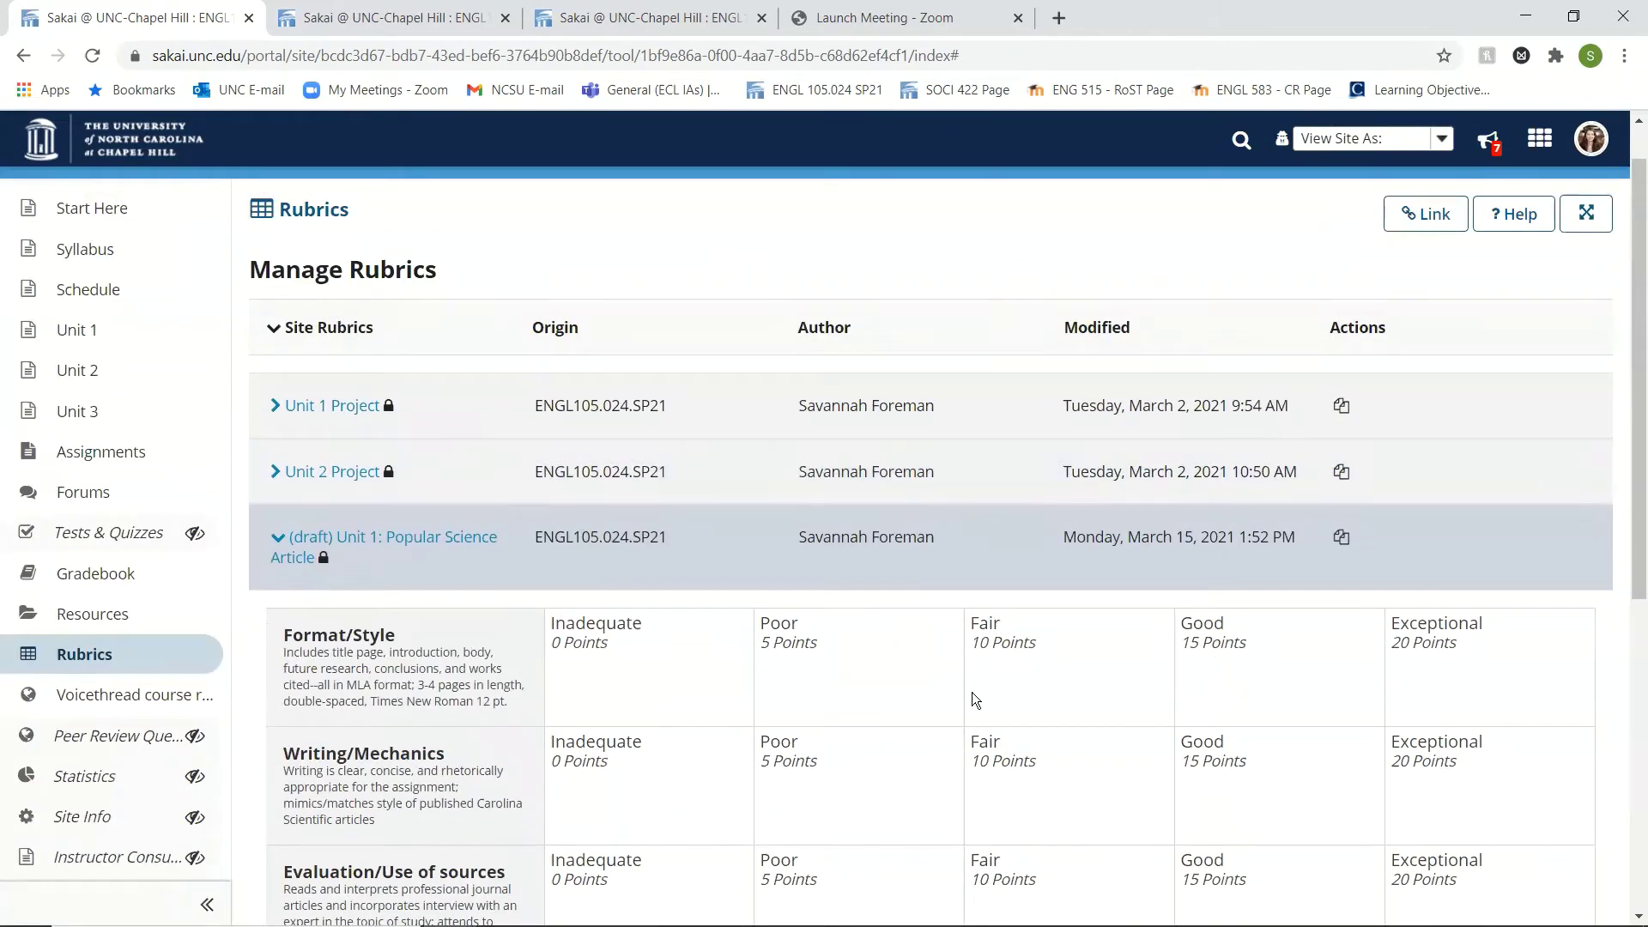
- Open the assignment "Unit 1: Popular Science Article" for editing and go to its grading settings
scroll(1370, 657, down, 3)
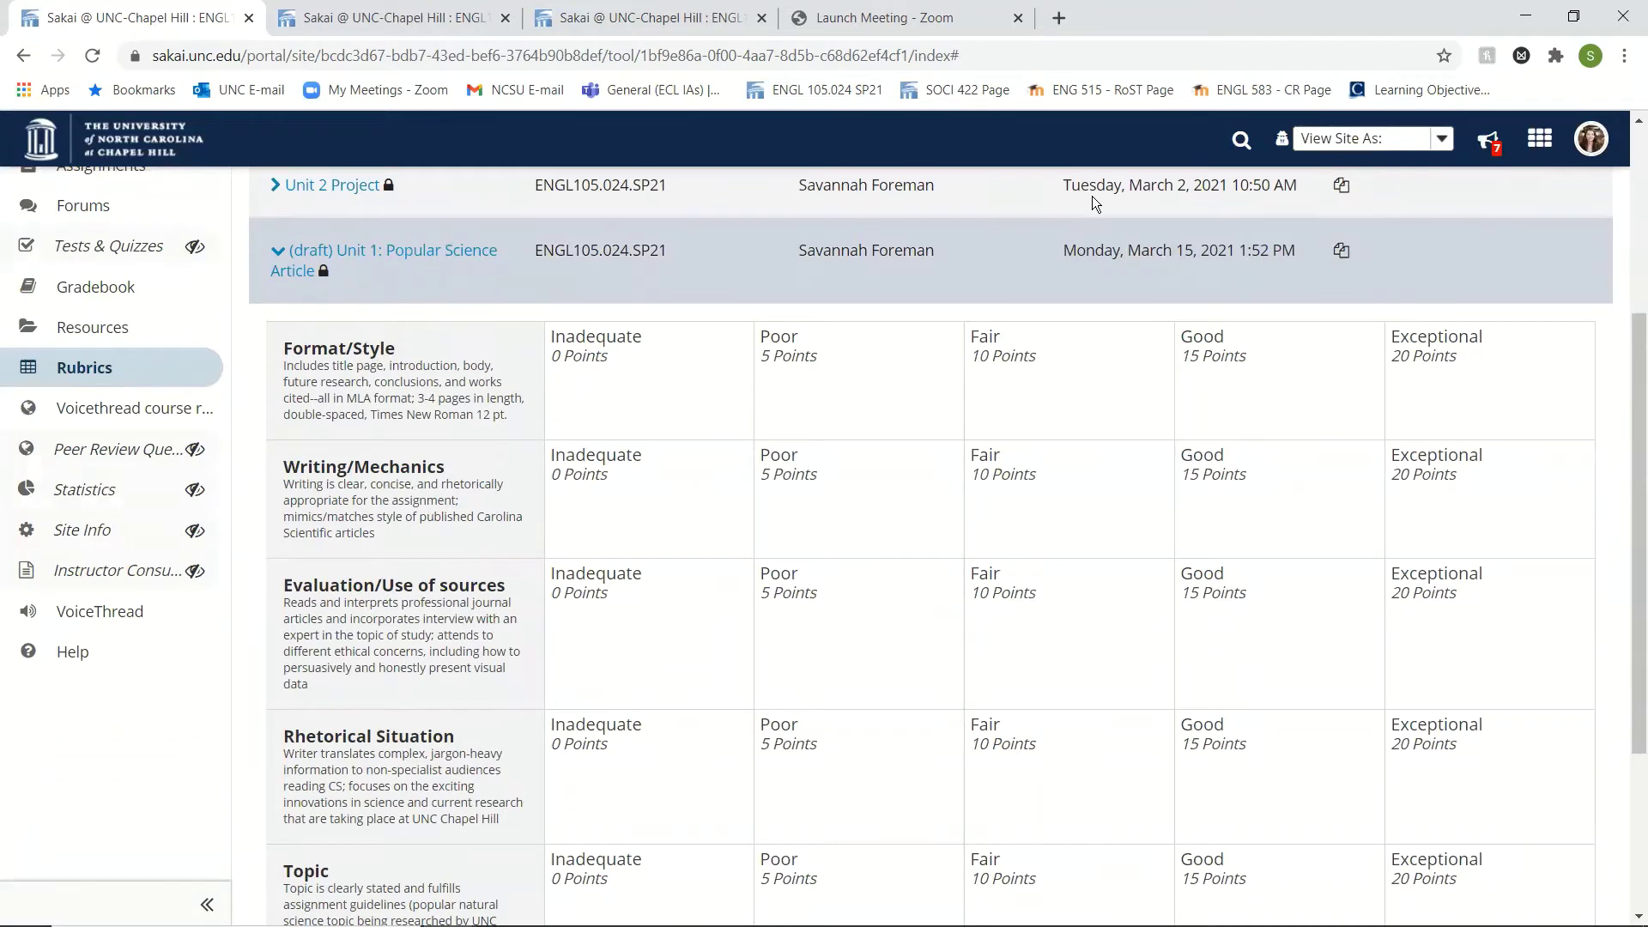
scroll(1064, 528, down, 3)
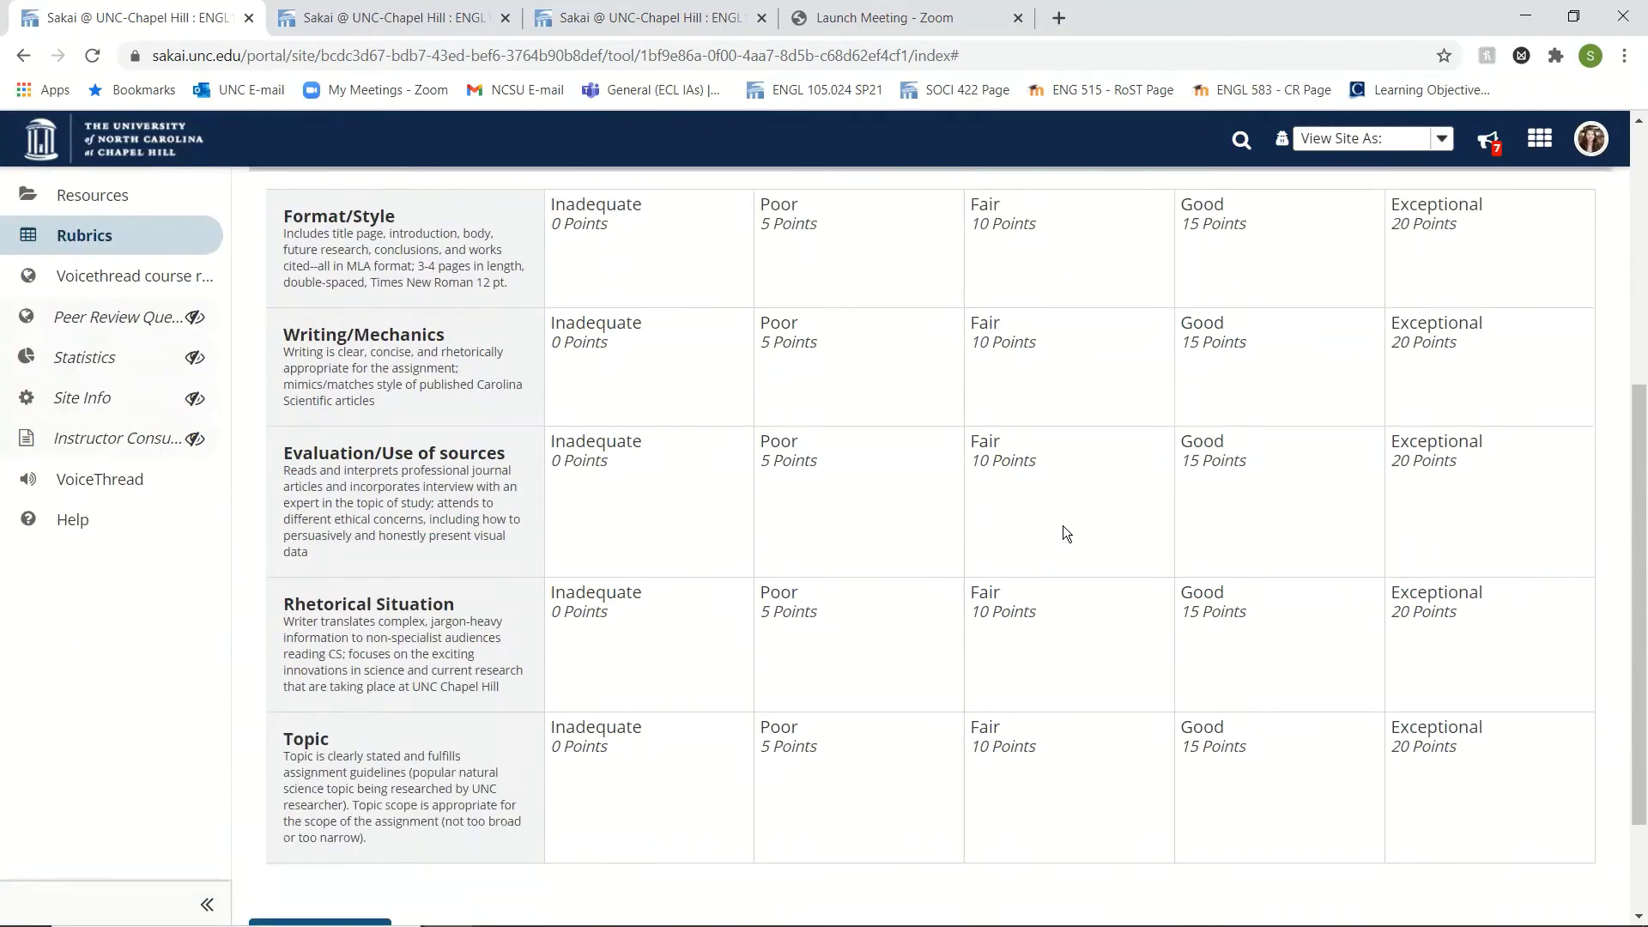
scroll(732, 528, up, 1)
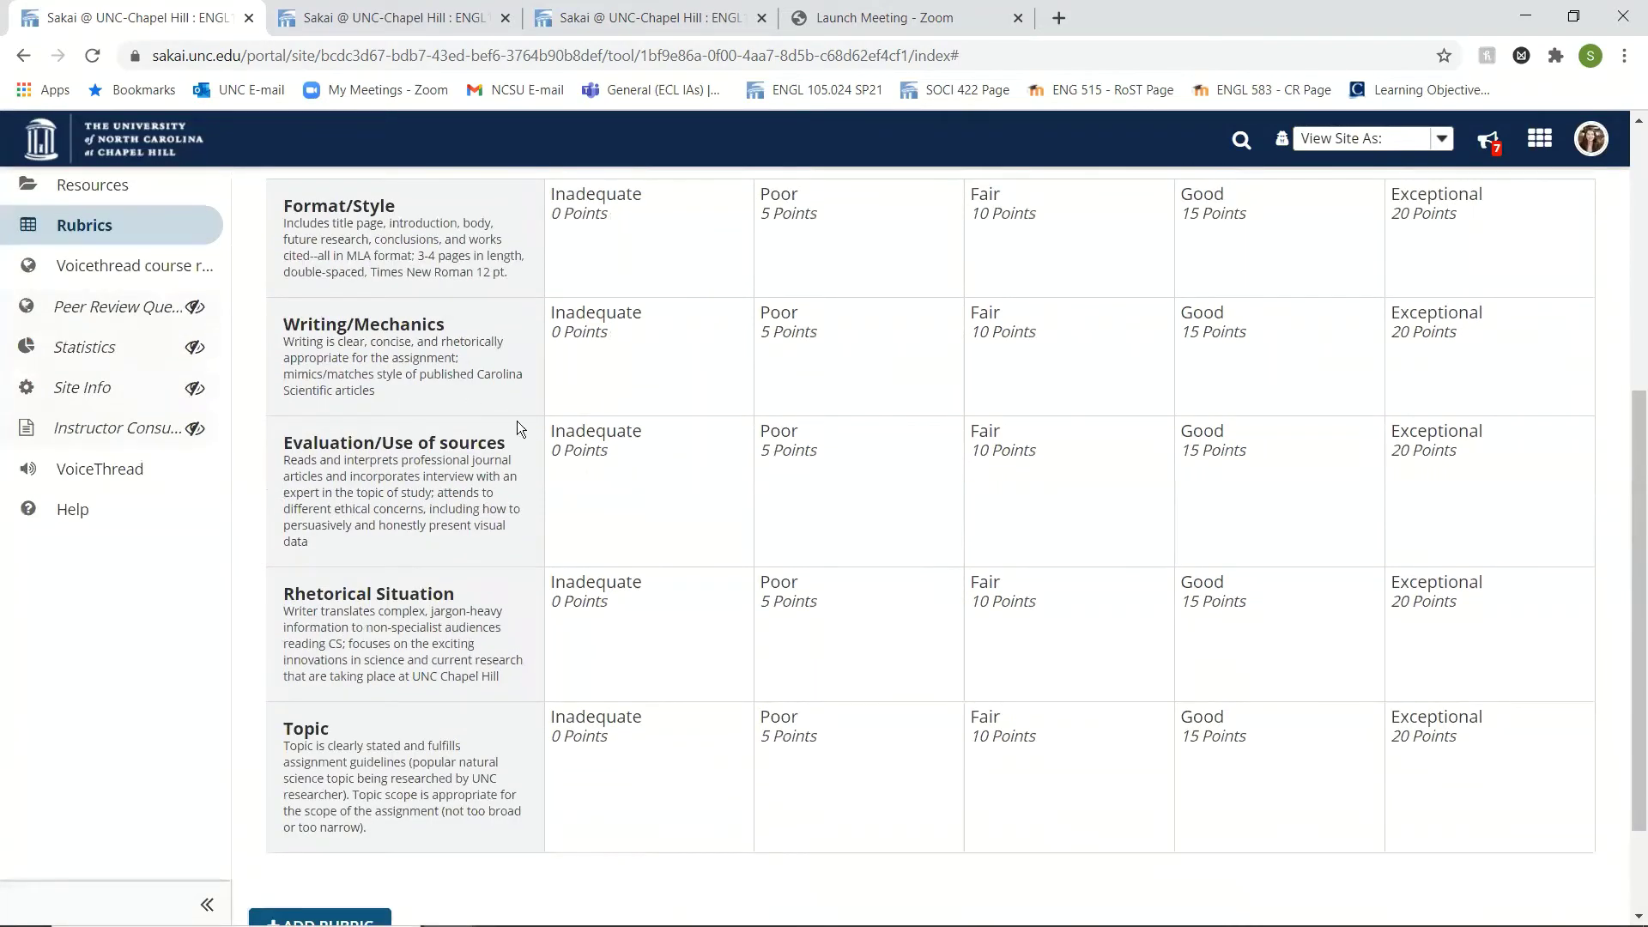
scroll(516, 421, up, 2)
click(468, 19)
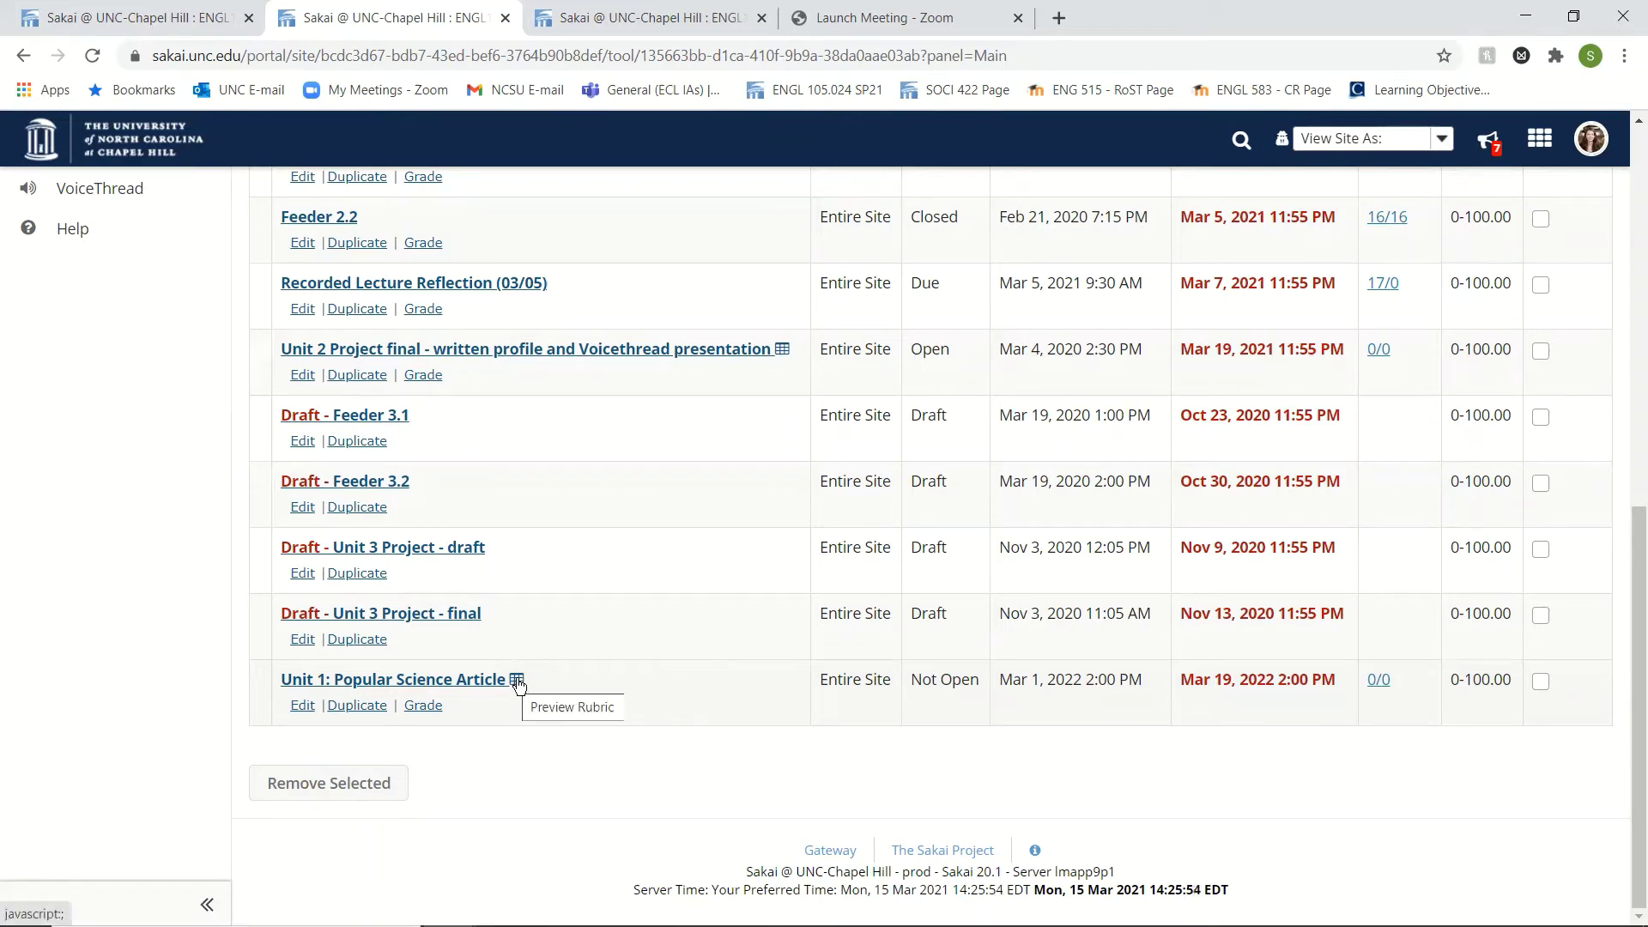
click(303, 711)
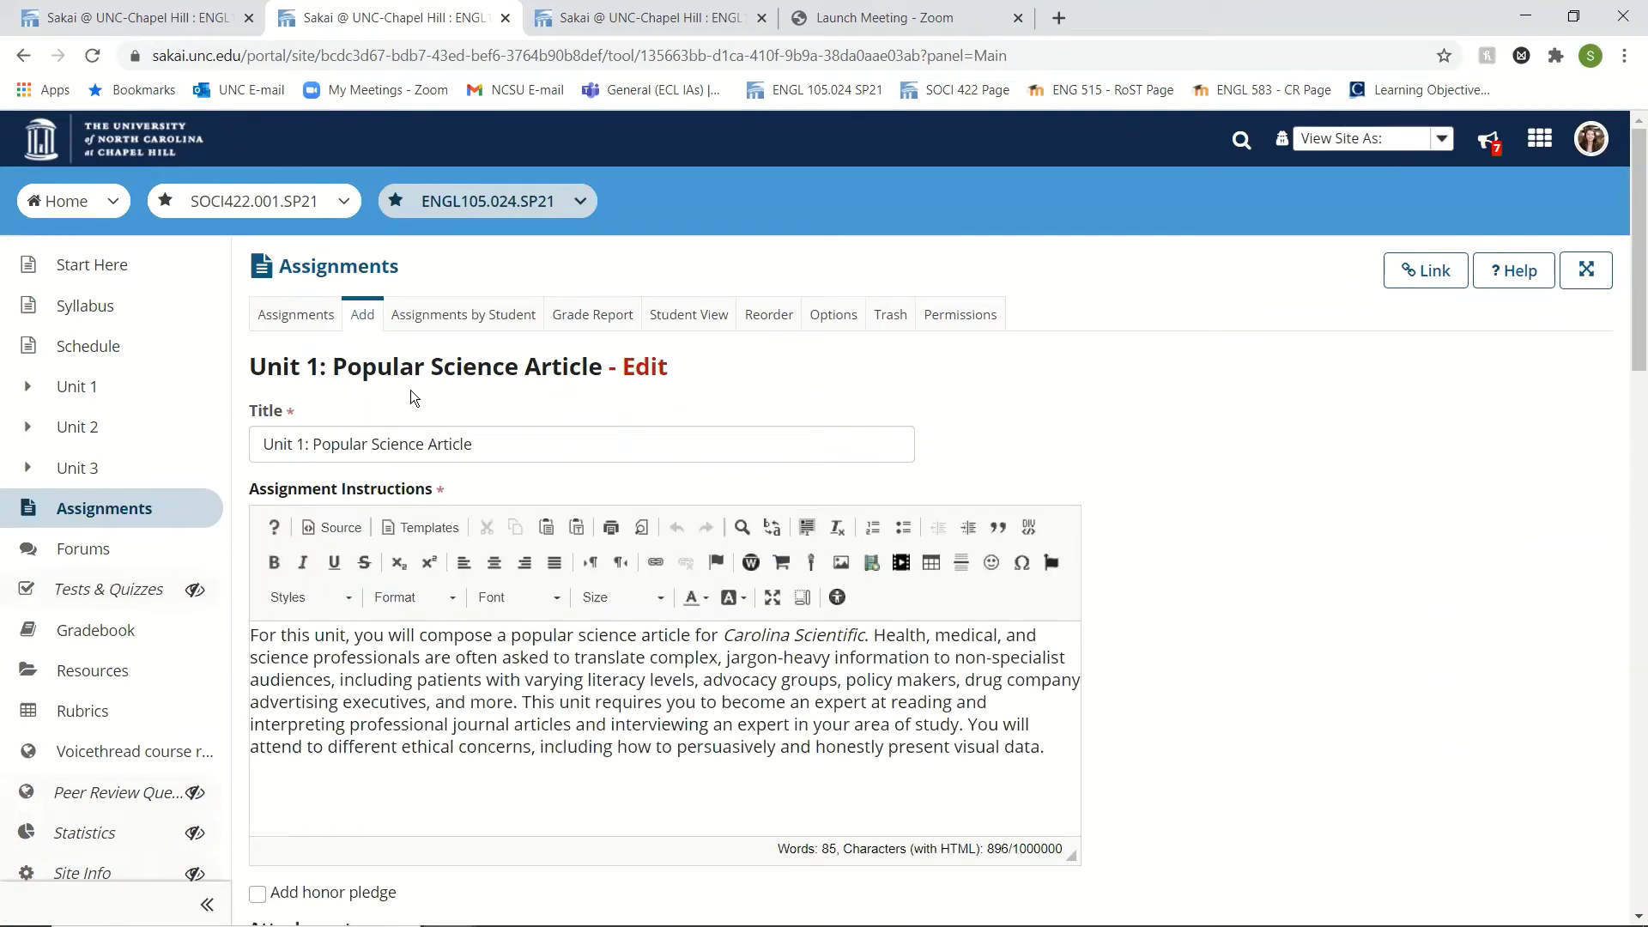
scroll(428, 412, down, 3)
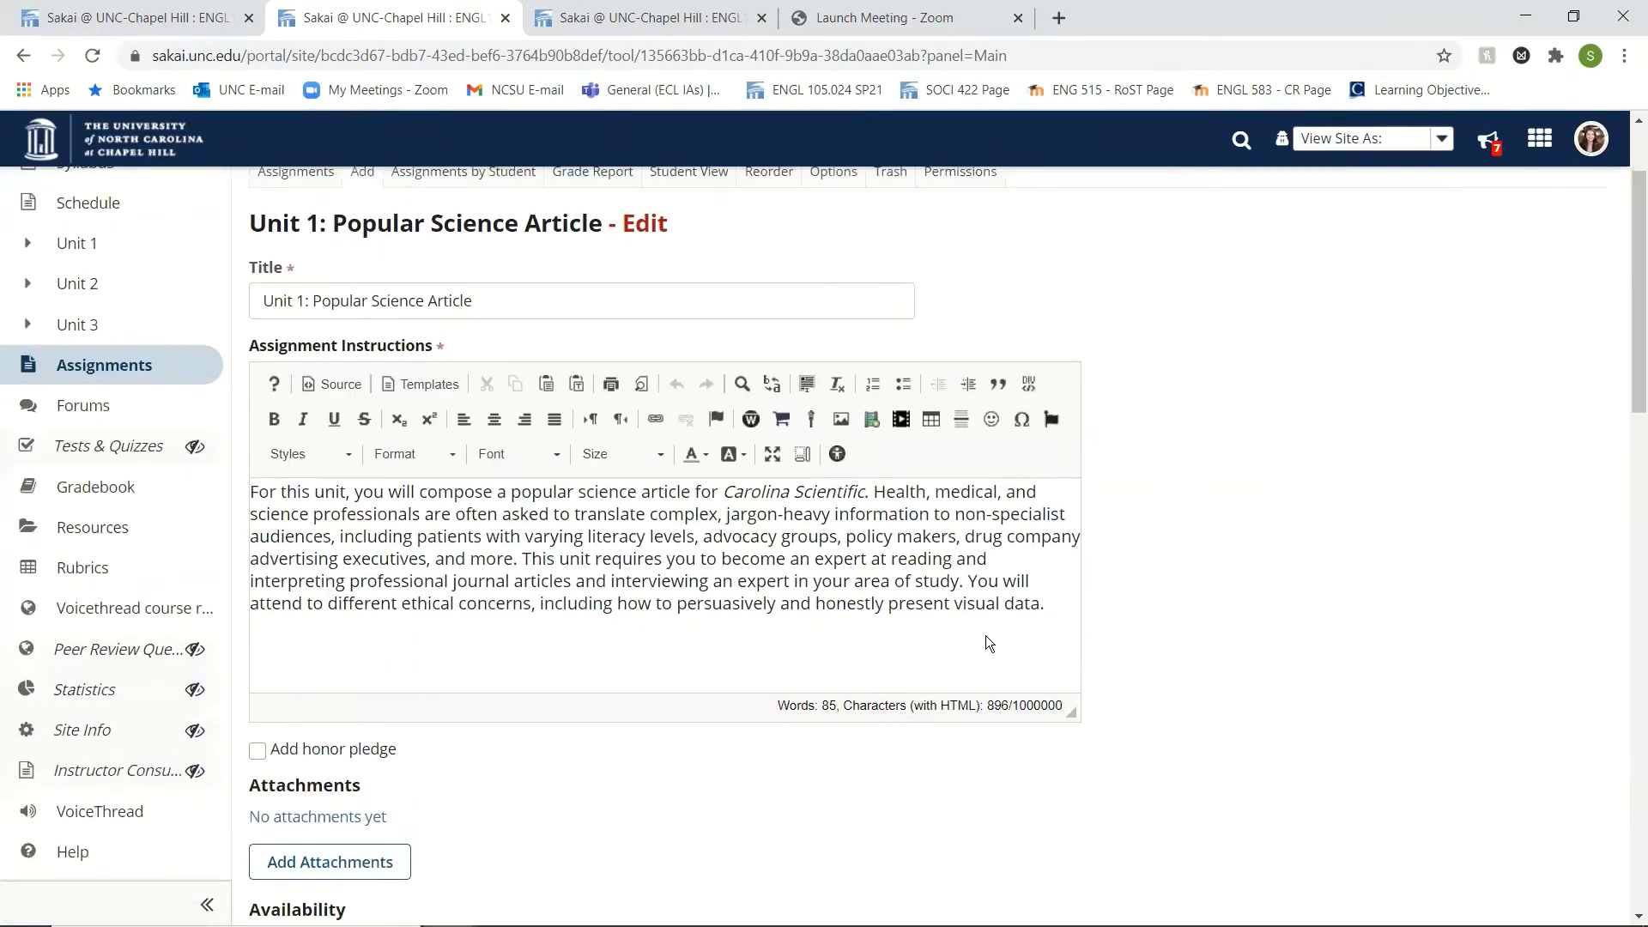
scroll(944, 618, down, 5)
scroll(879, 618, down, 3)
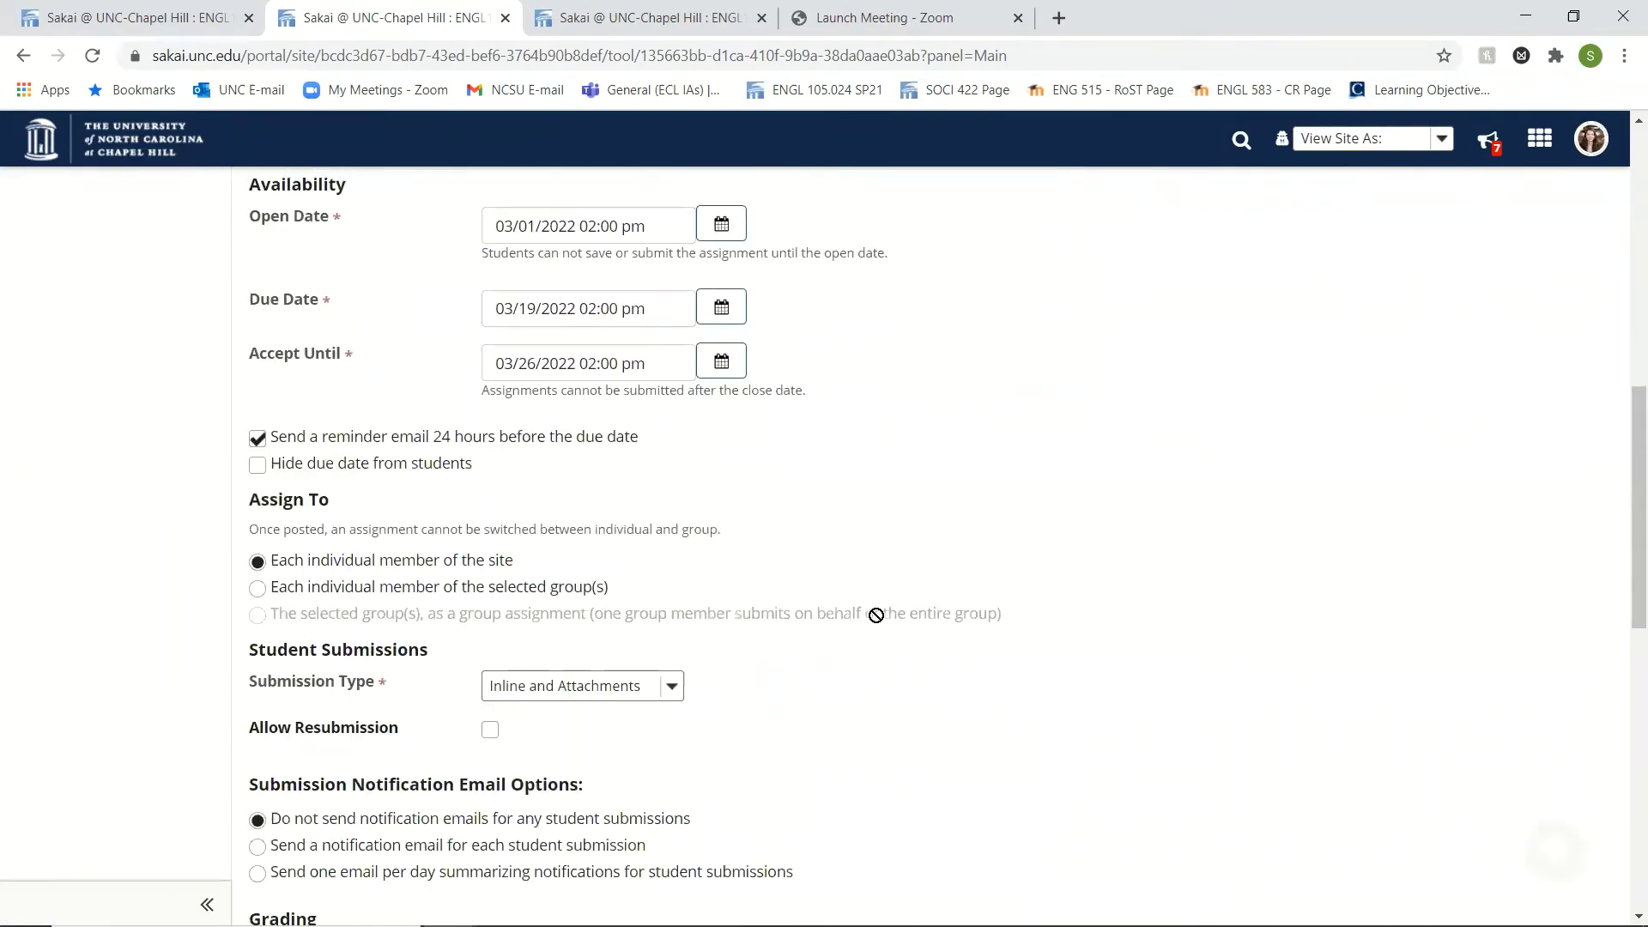
scroll(879, 618, down, 5)
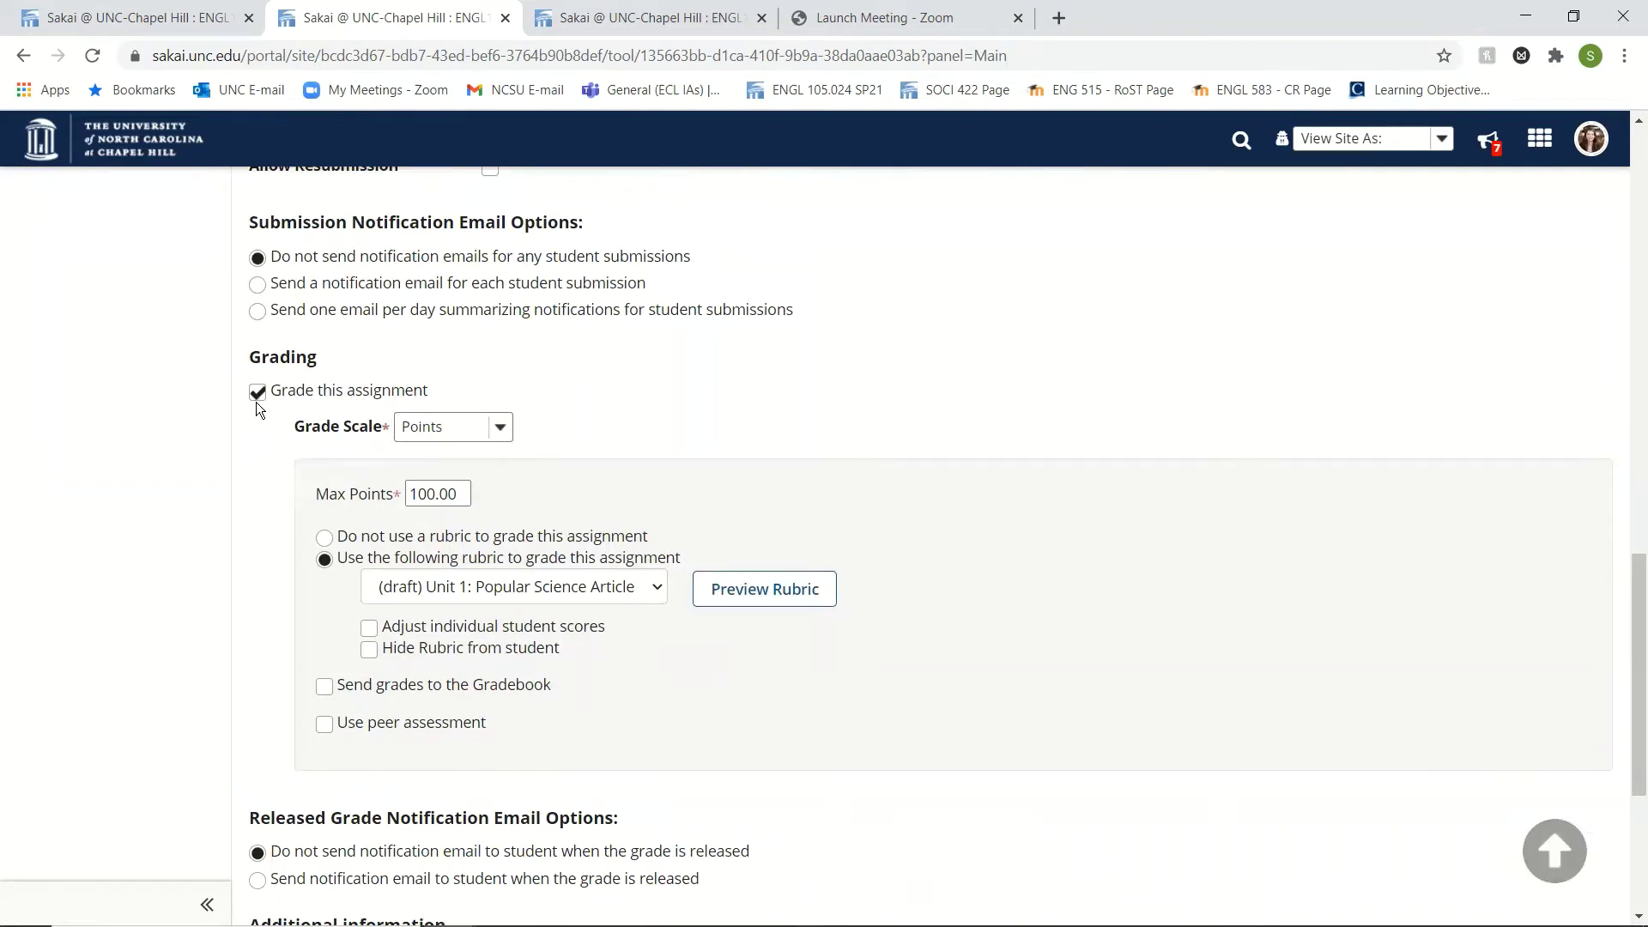
- Keep Points as the assignment's grade scale and select "(draft) Unit 1: Popular Science Article" as its grading rubric
click(505, 435)
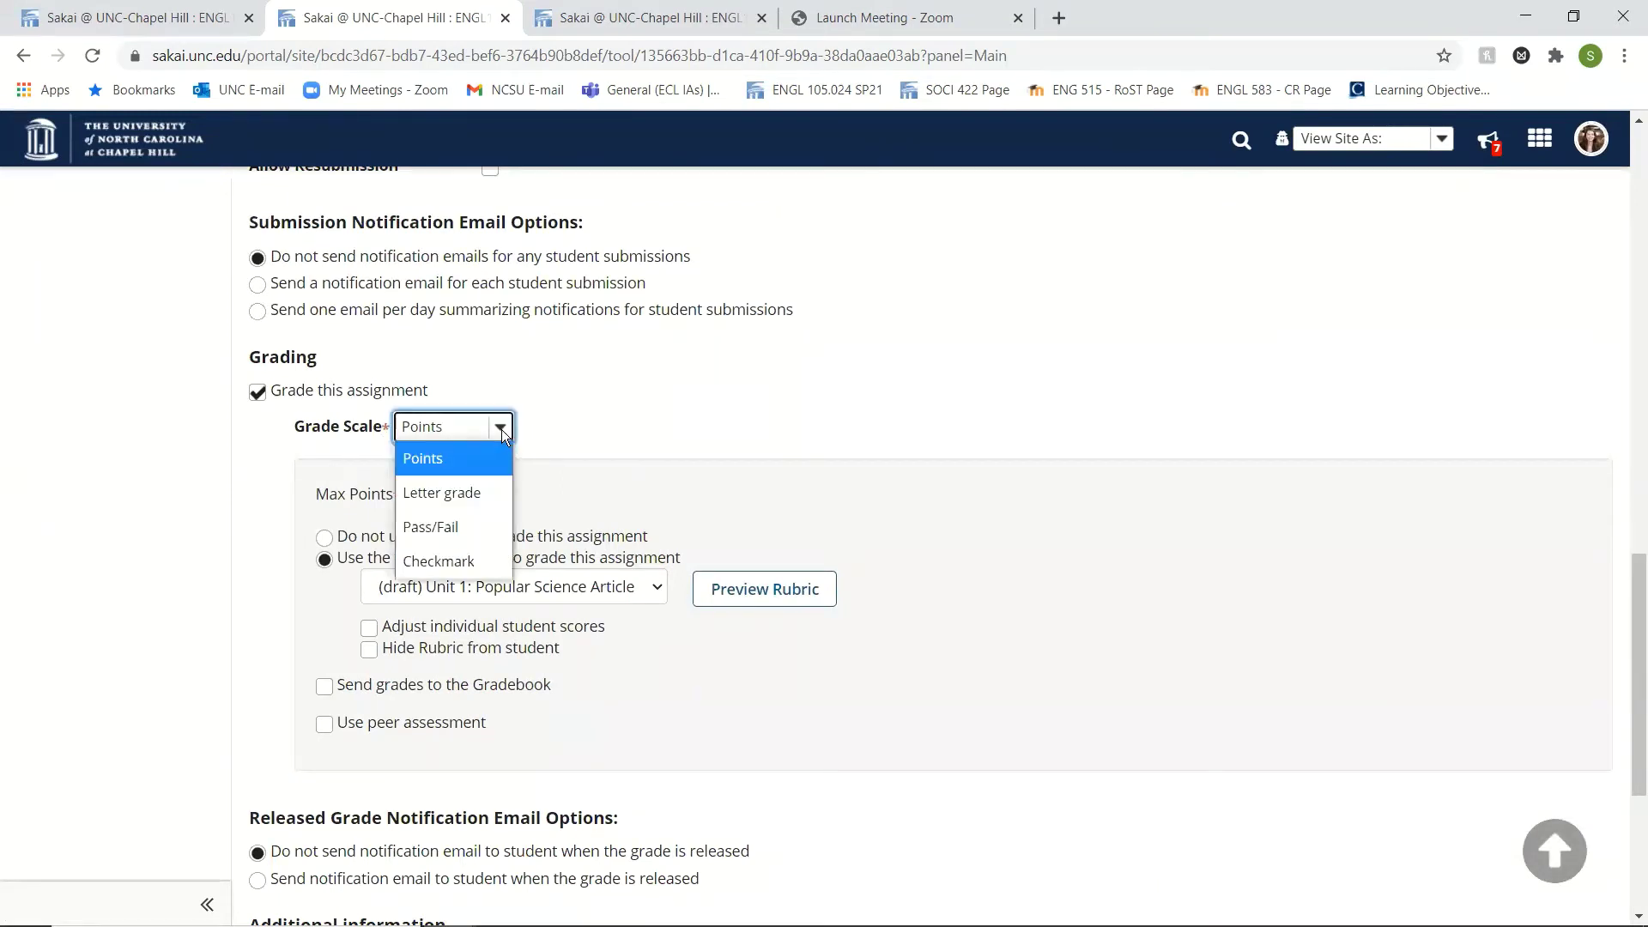
click(501, 431)
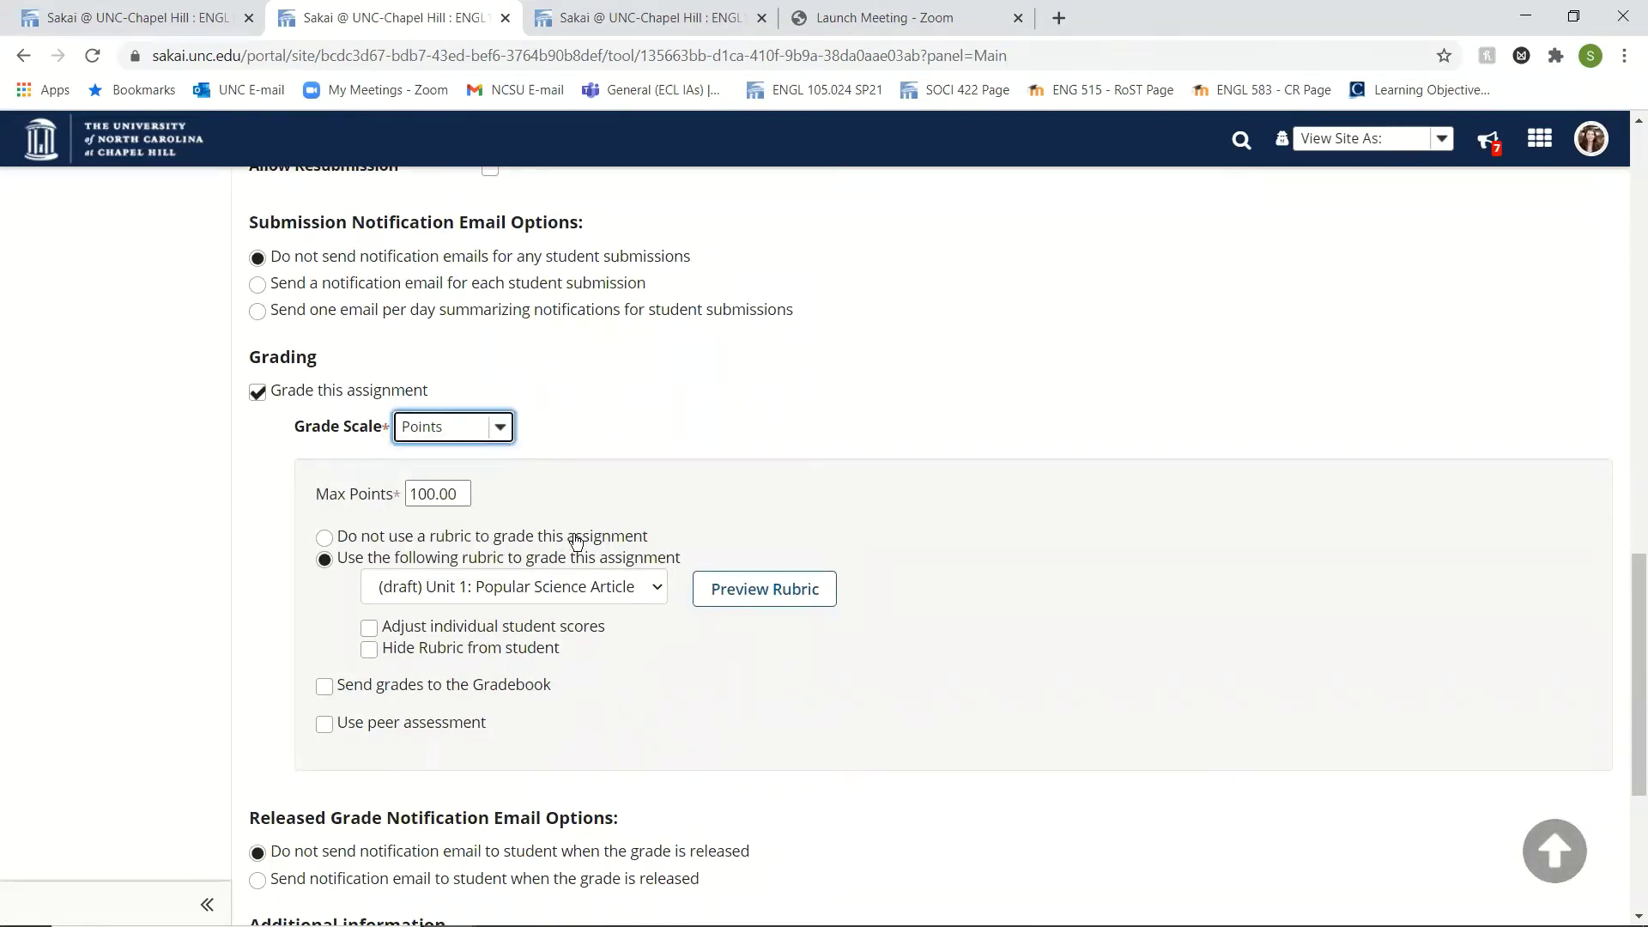
scroll(570, 537, down, 2)
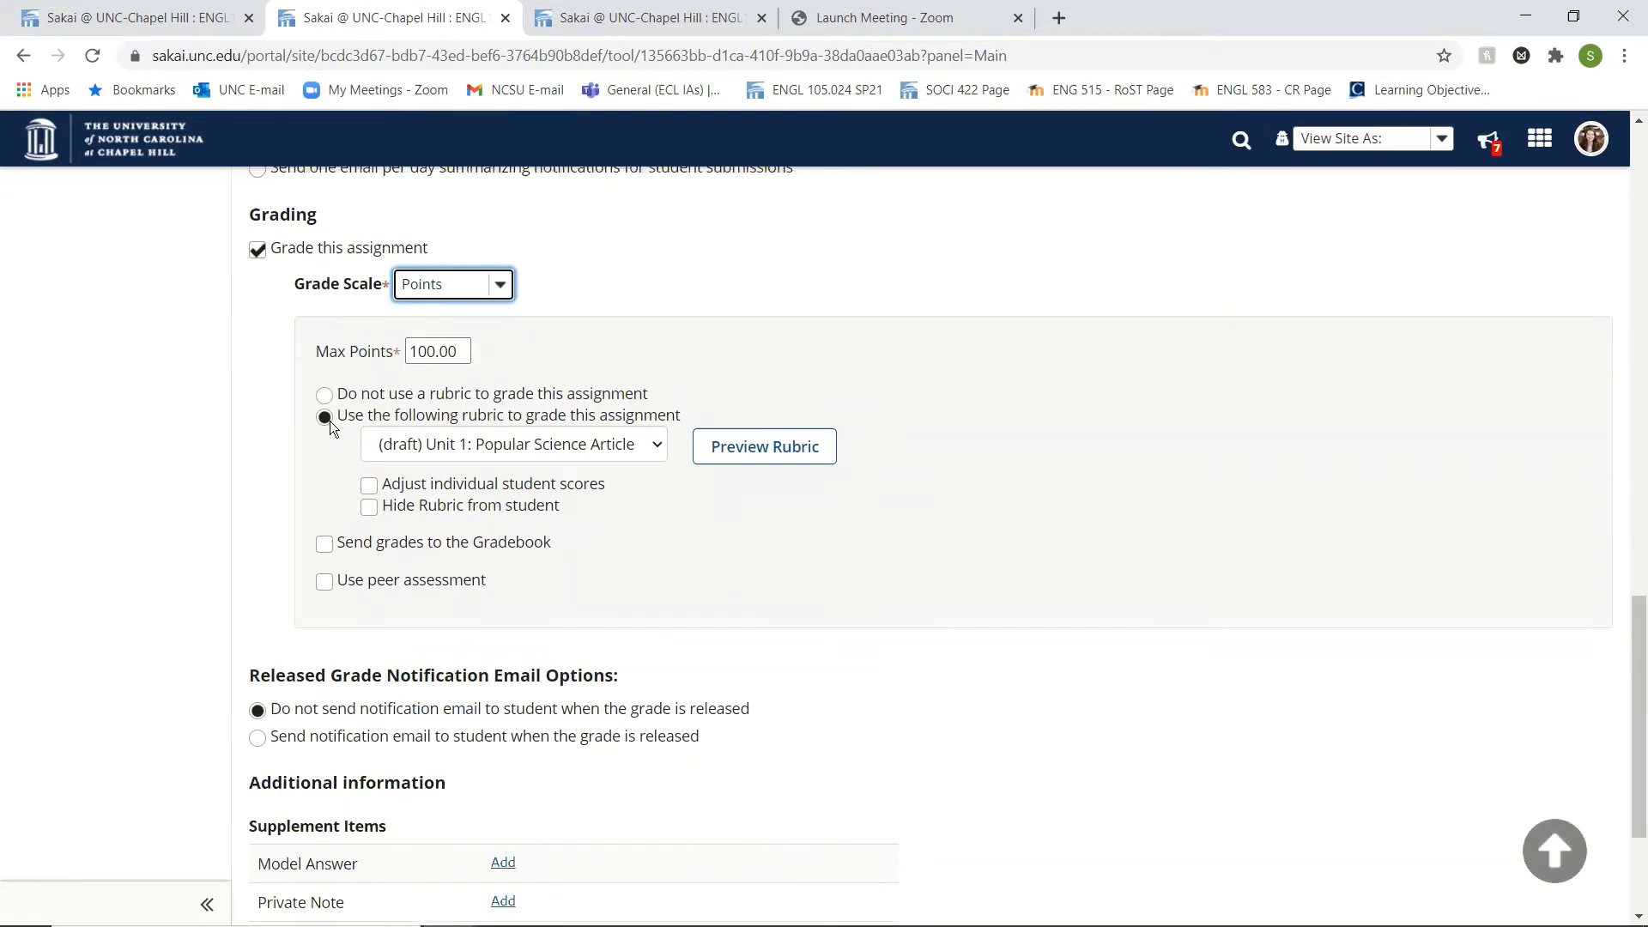
click(656, 445)
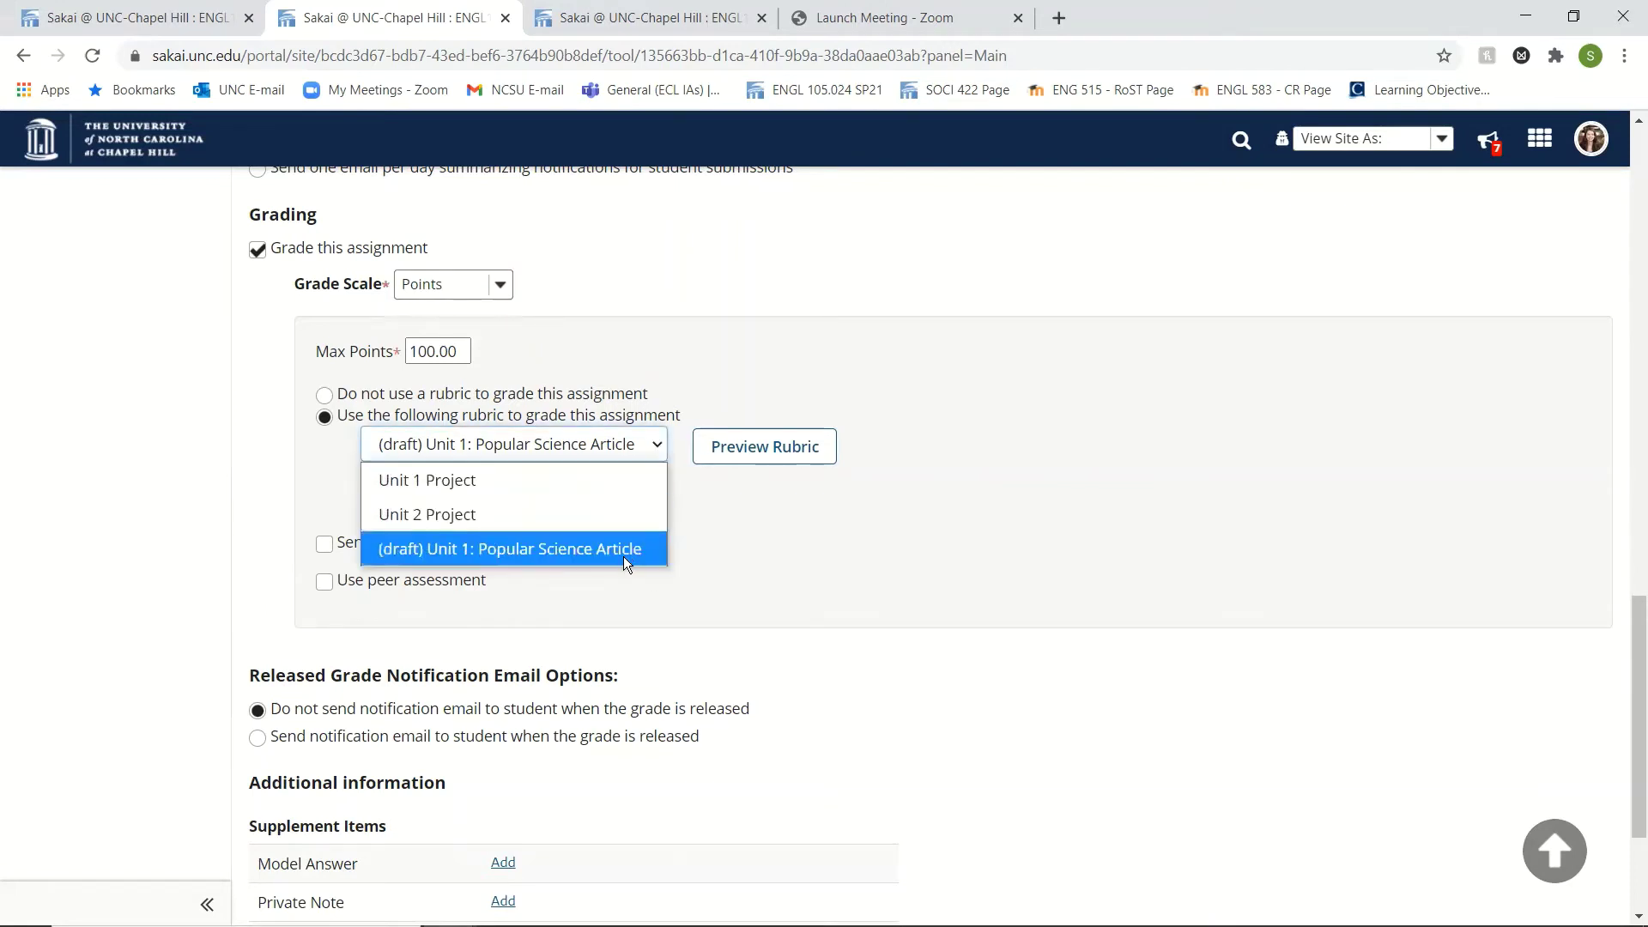
click(479, 549)
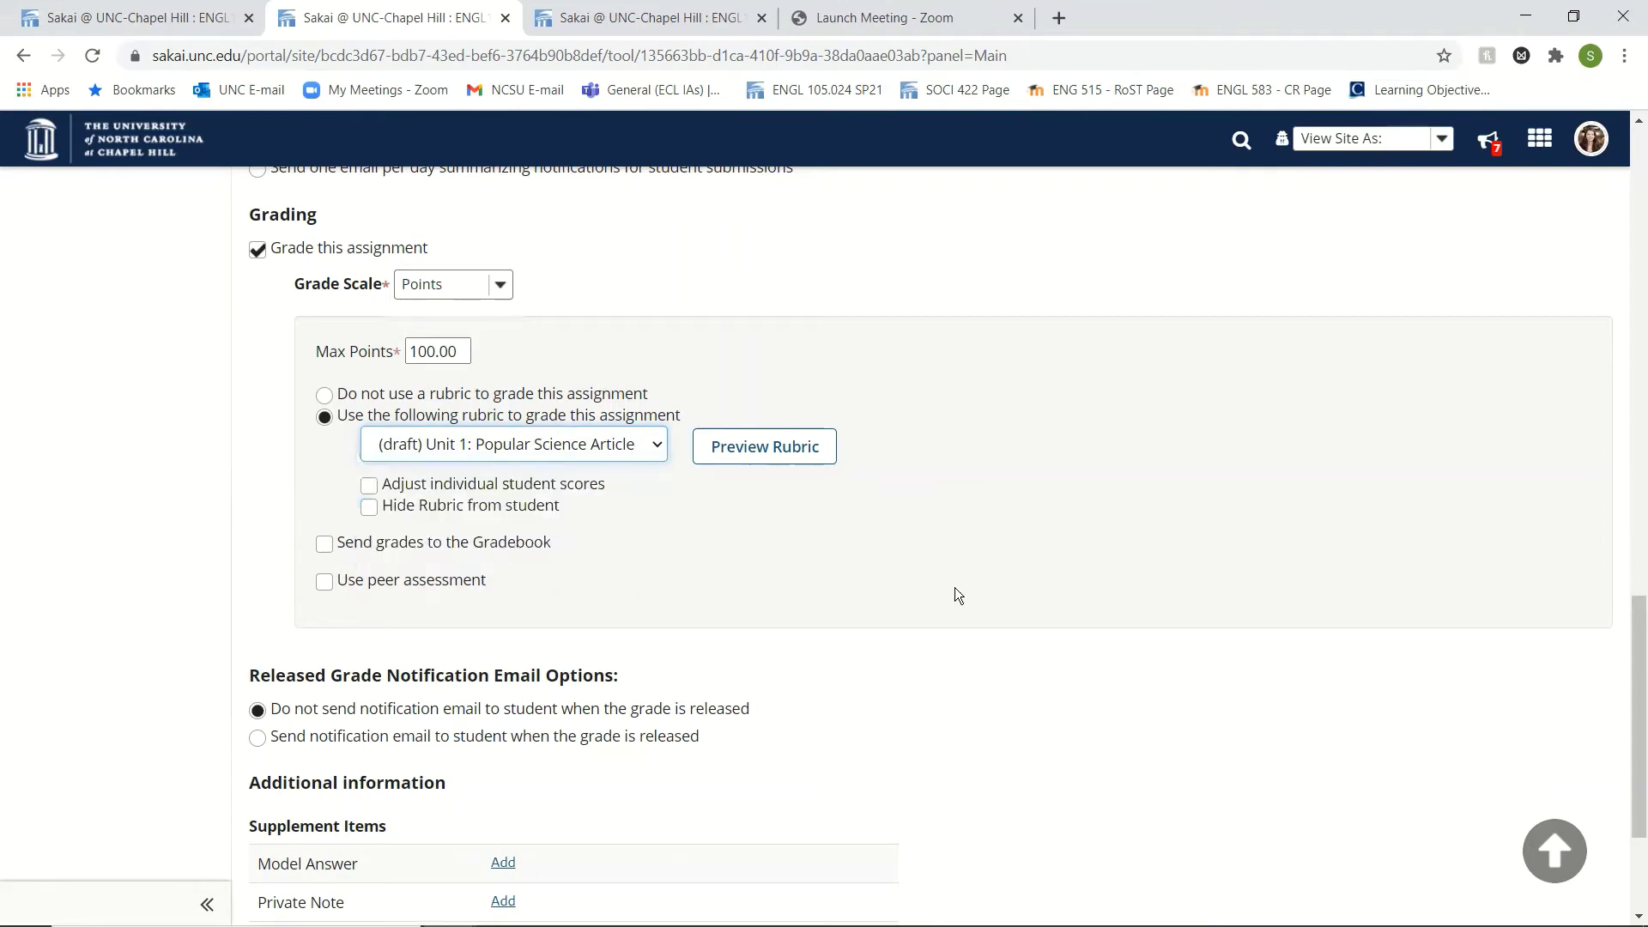
- Preview the assignment's selected rubric, close the preview and post the assignment
click(788, 448)
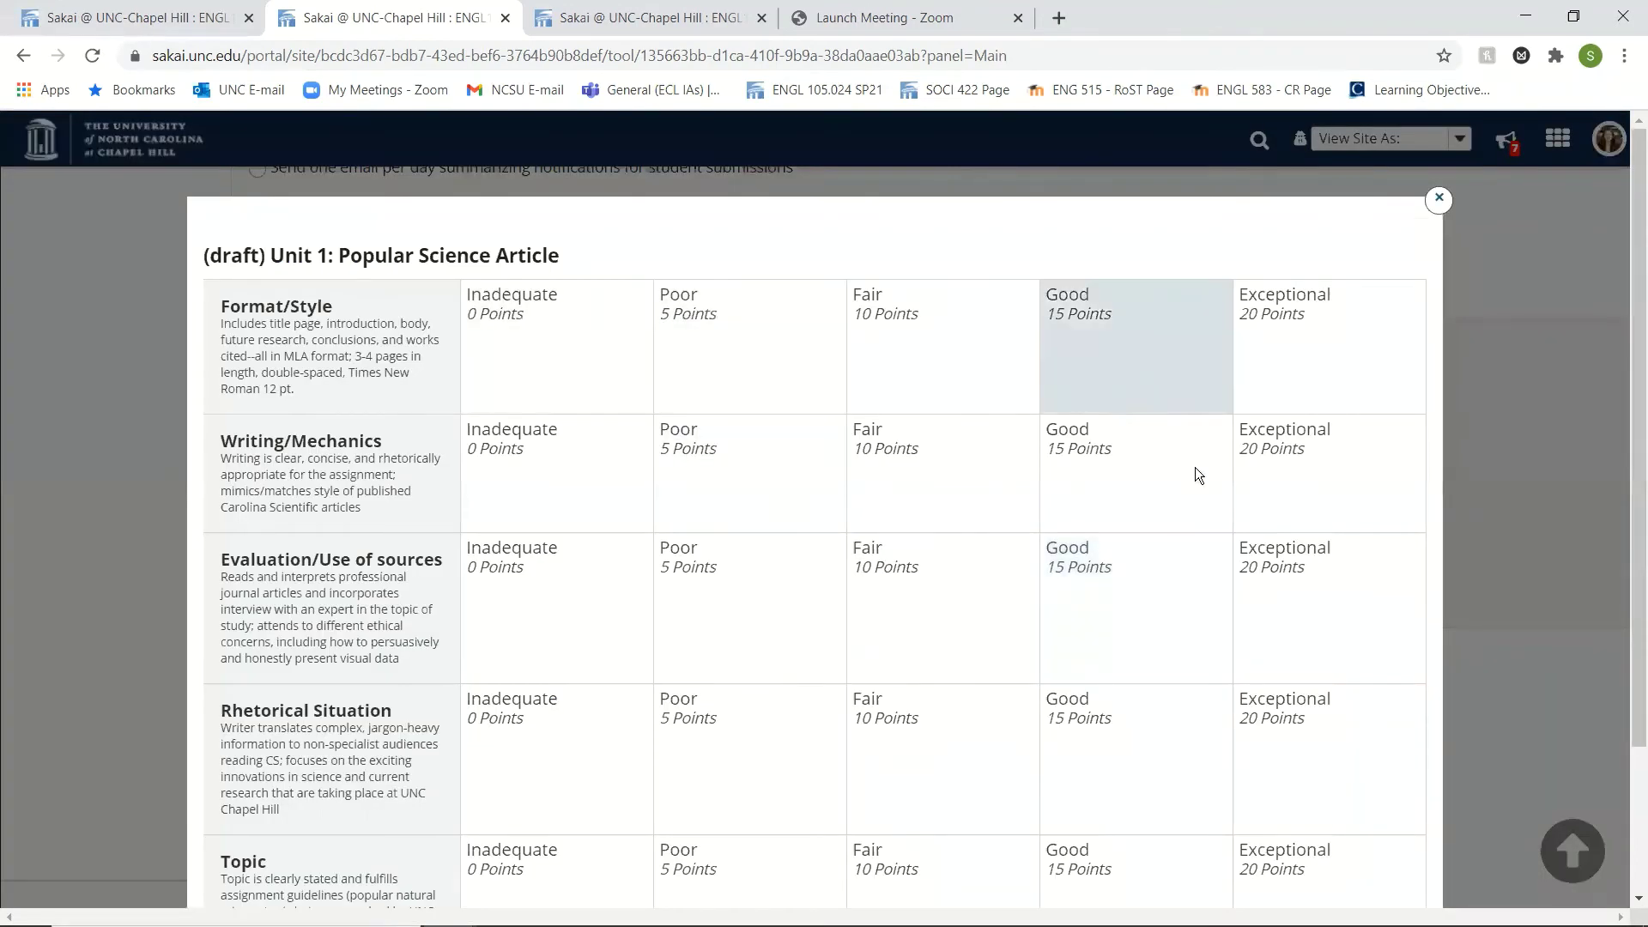
click(1437, 201)
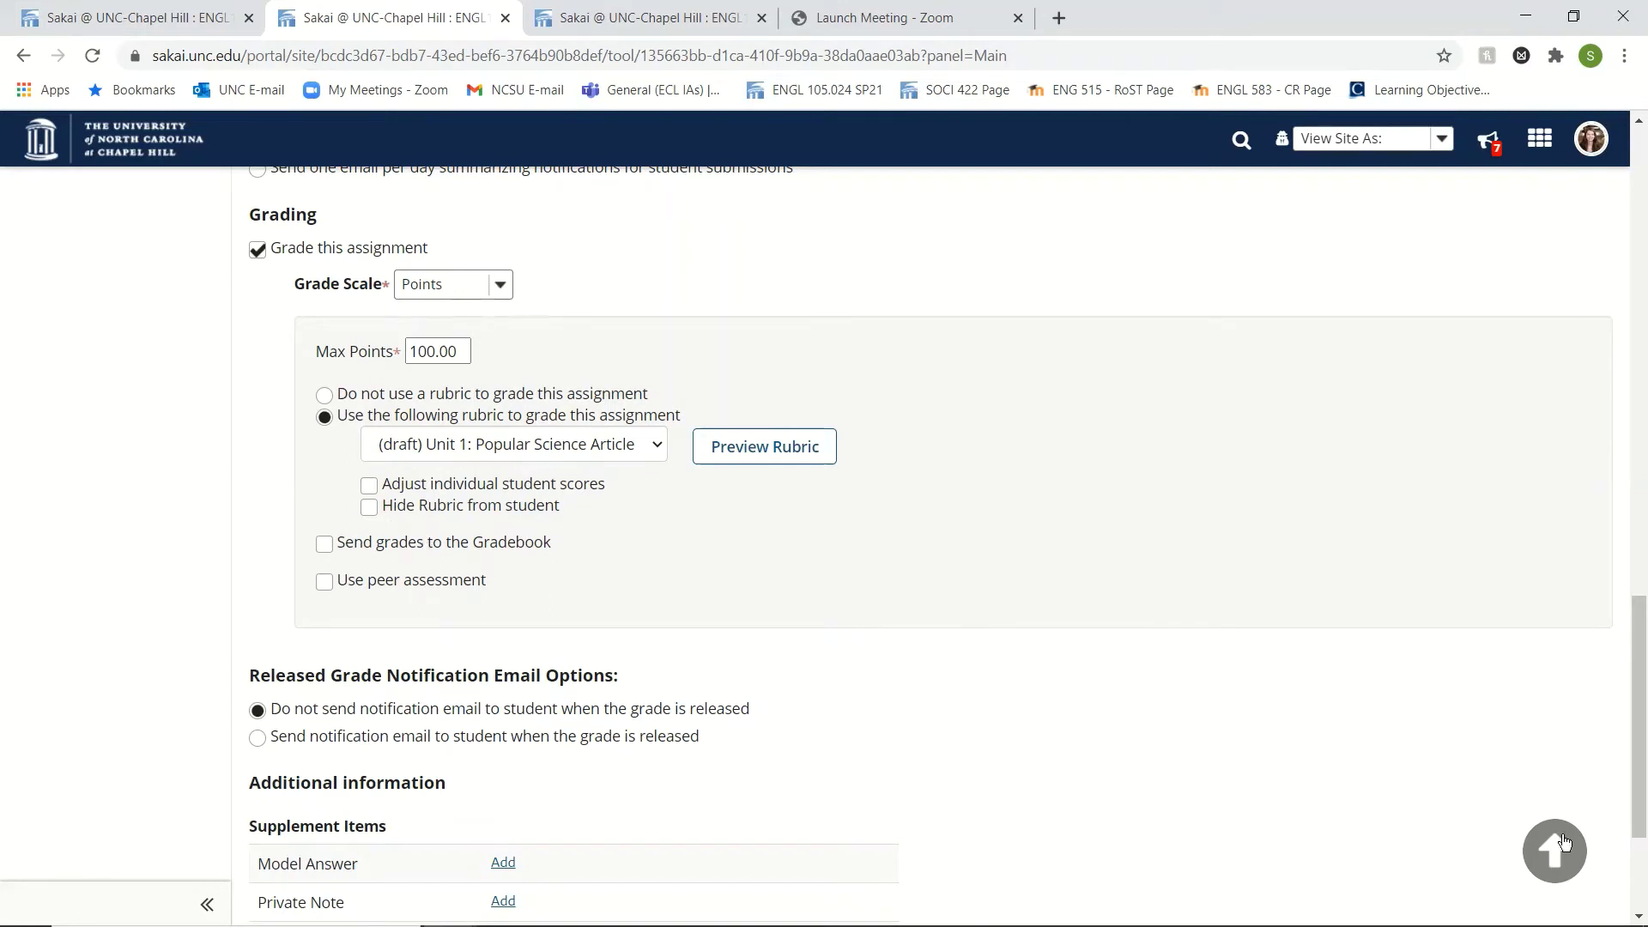
scroll(1124, 642, down, 2)
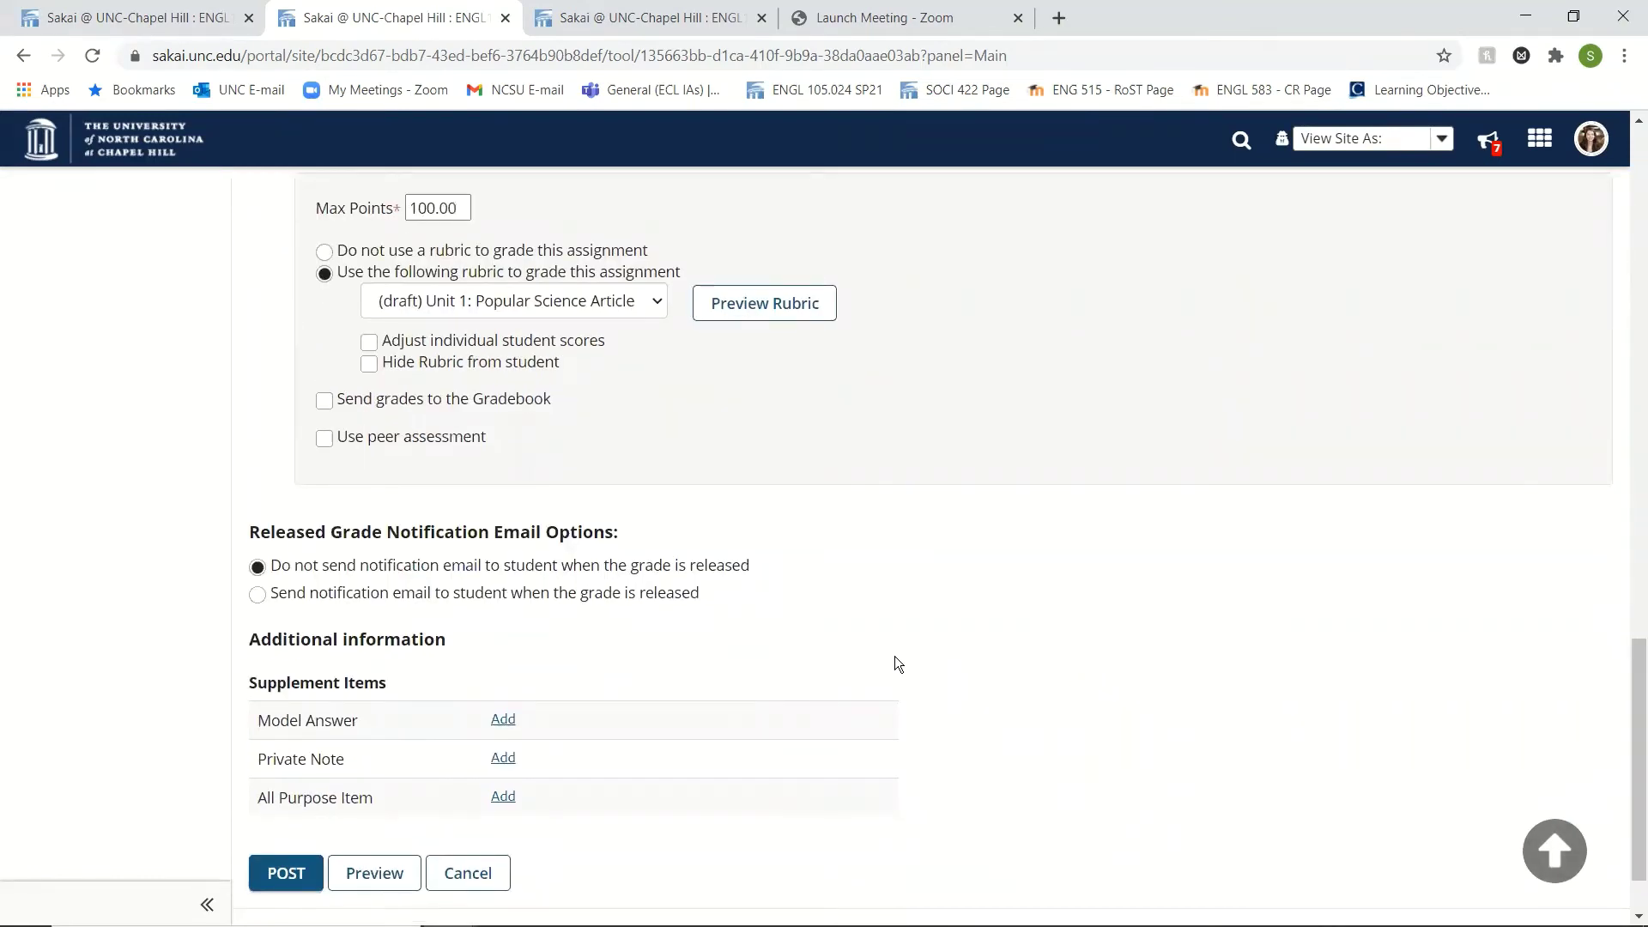
scroll(920, 678, down, 1)
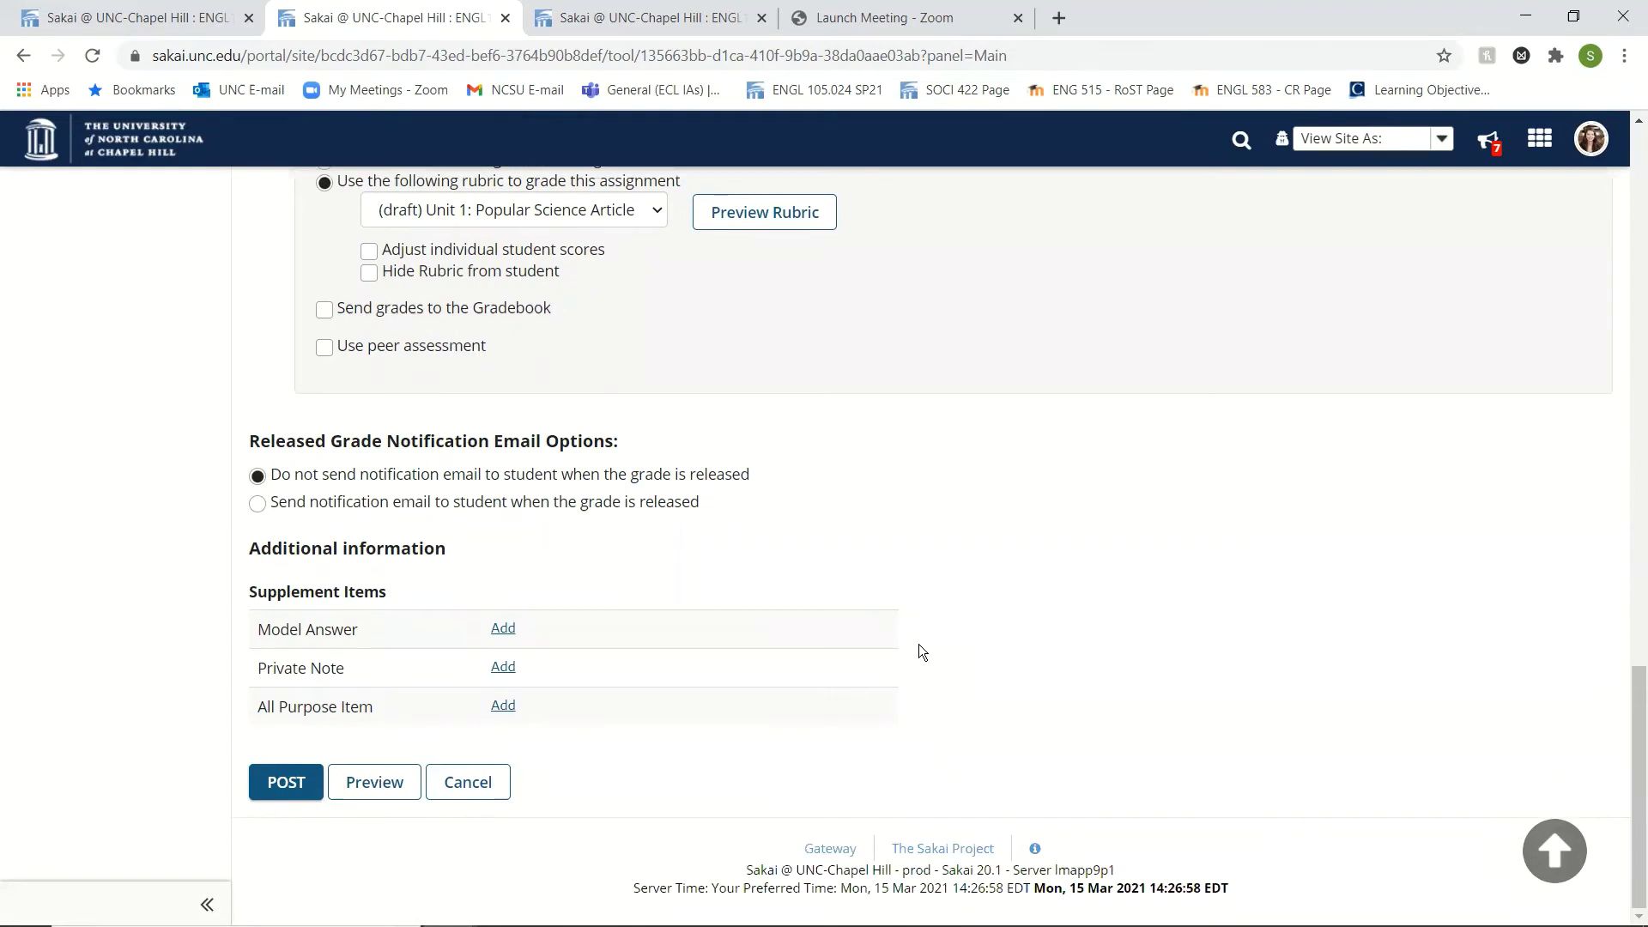
click(277, 792)
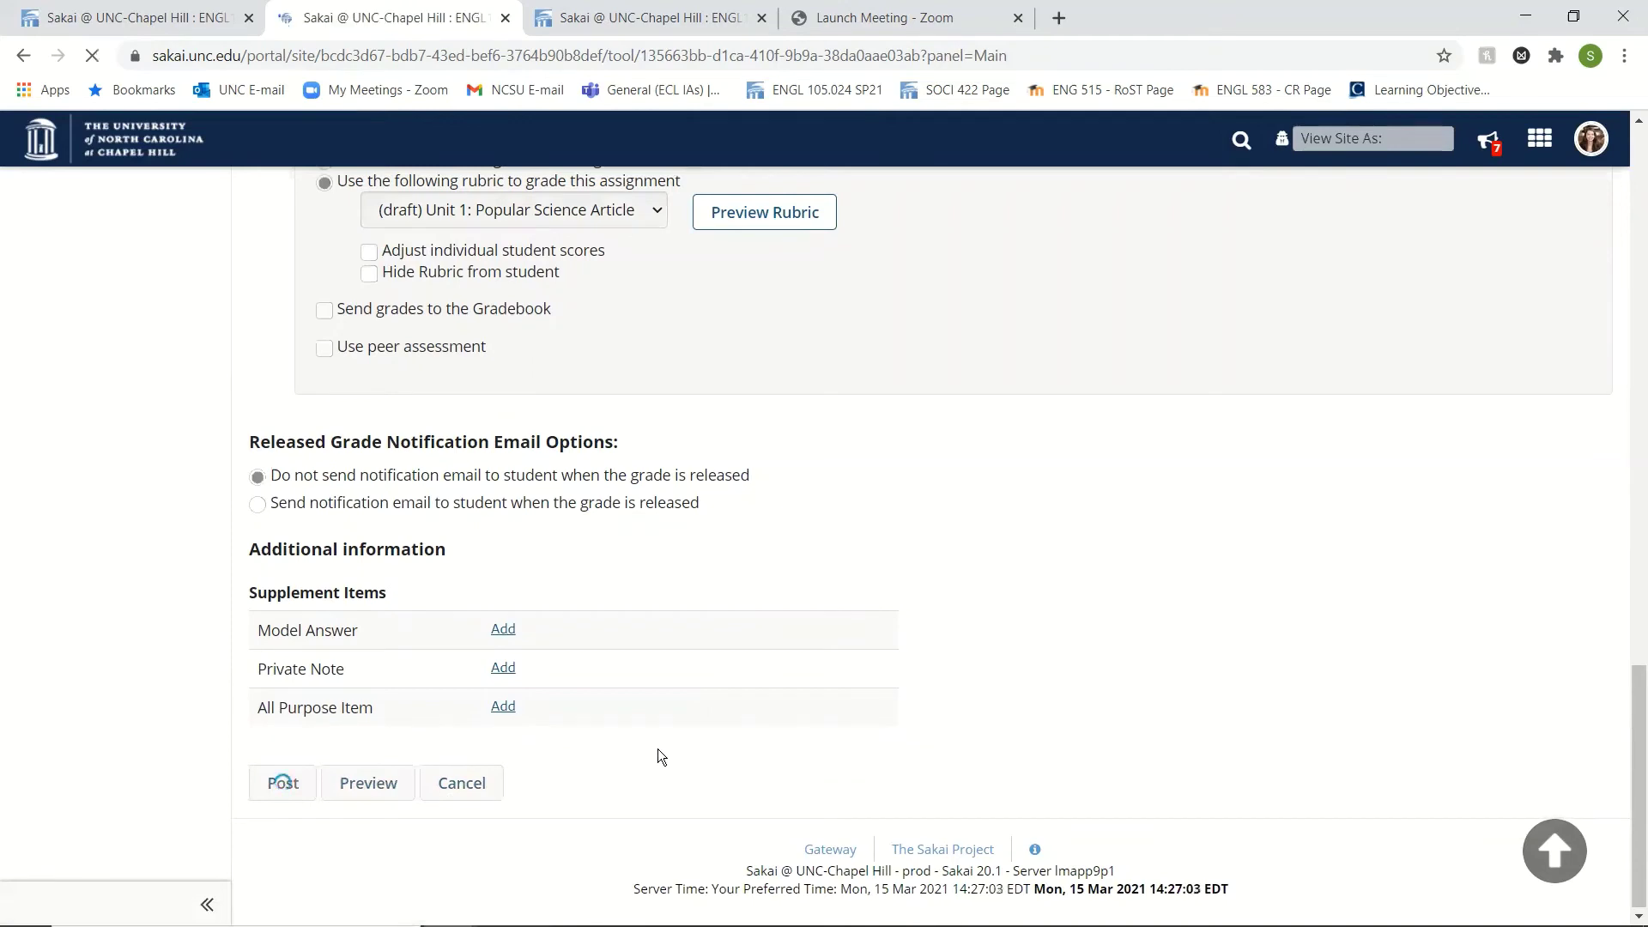
scroll(624, 723, down, 10)
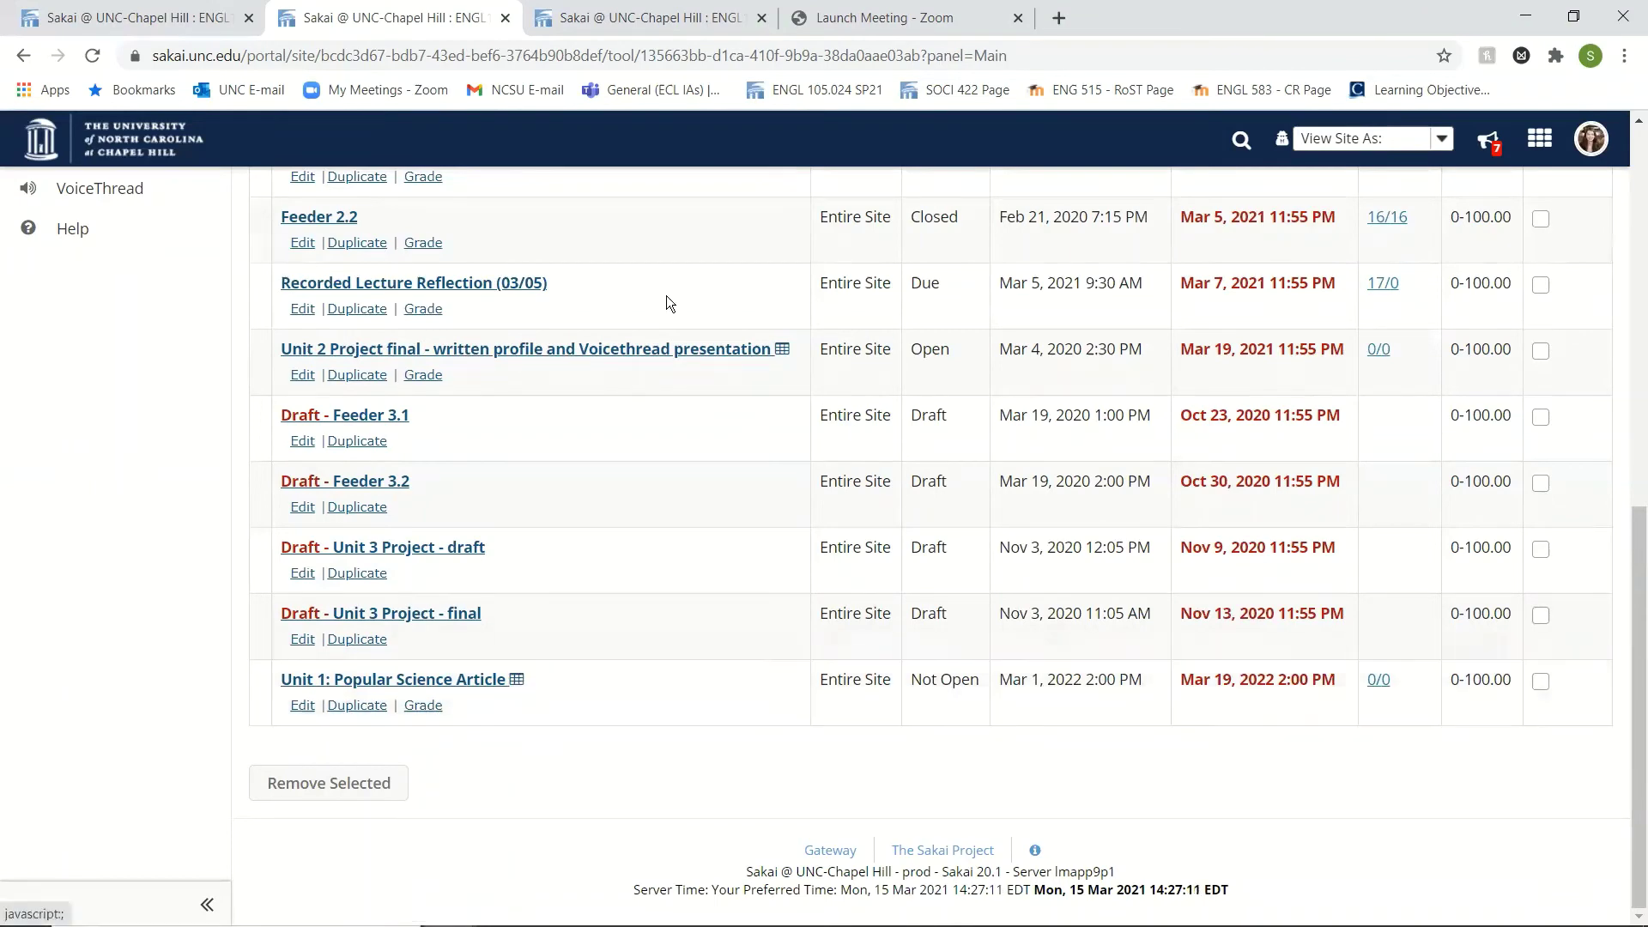
- Examine the graded Unit 1 Project rubric with its ratings and total, and read the Format/Style comment before closing it
click(633, 21)
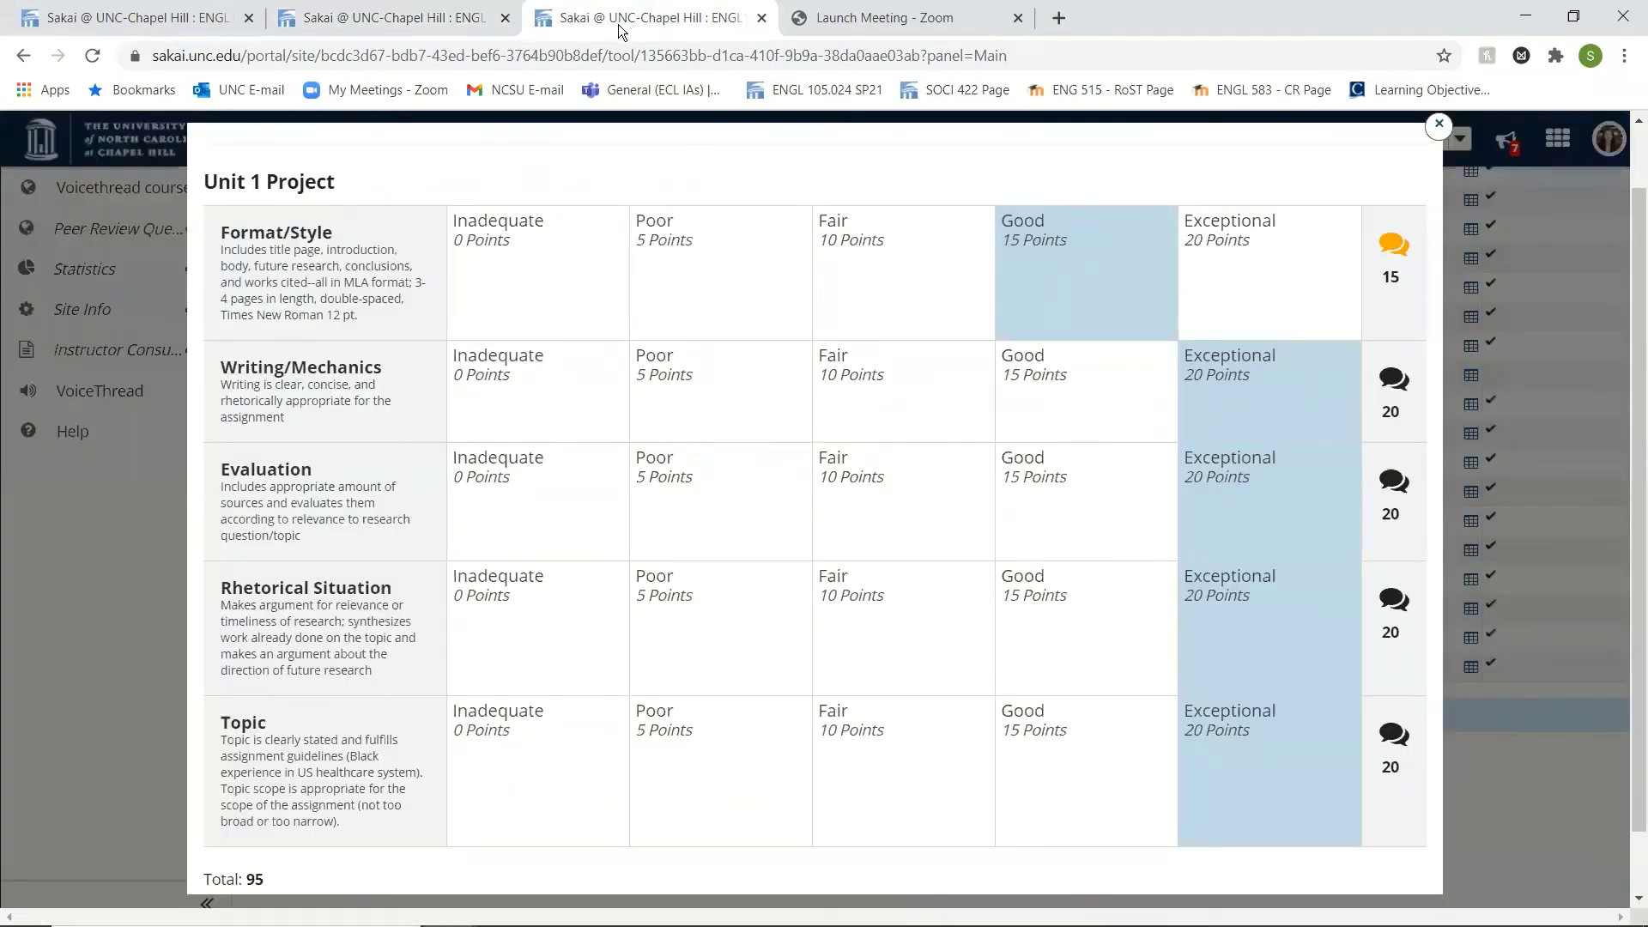
click(437, 19)
click(424, 705)
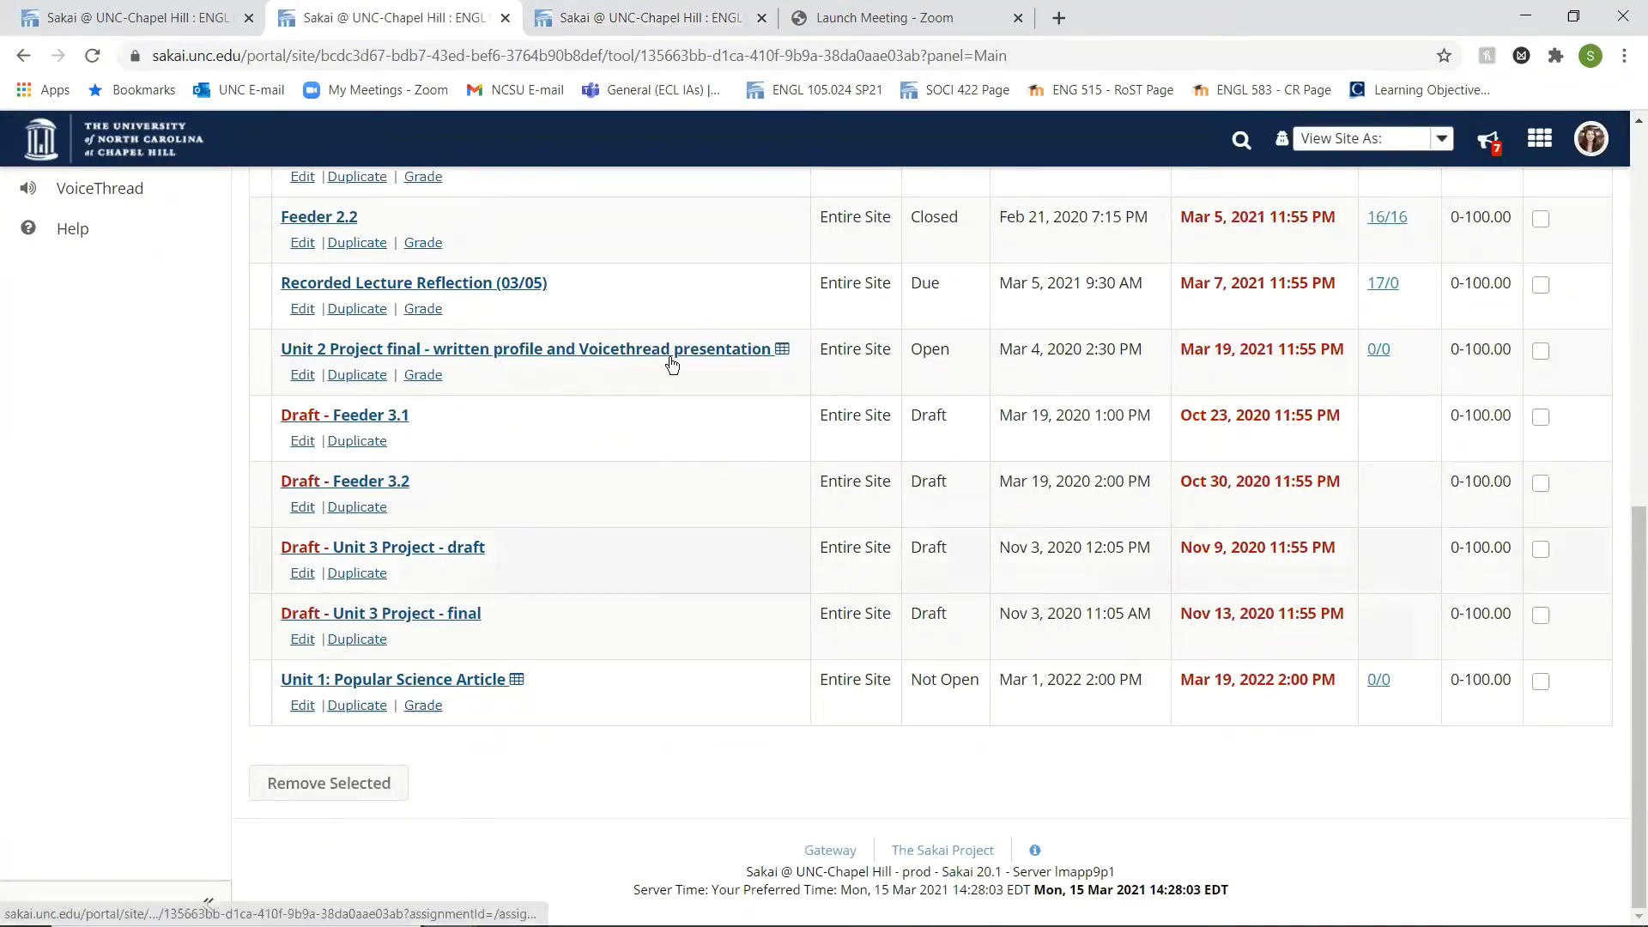
click(709, 23)
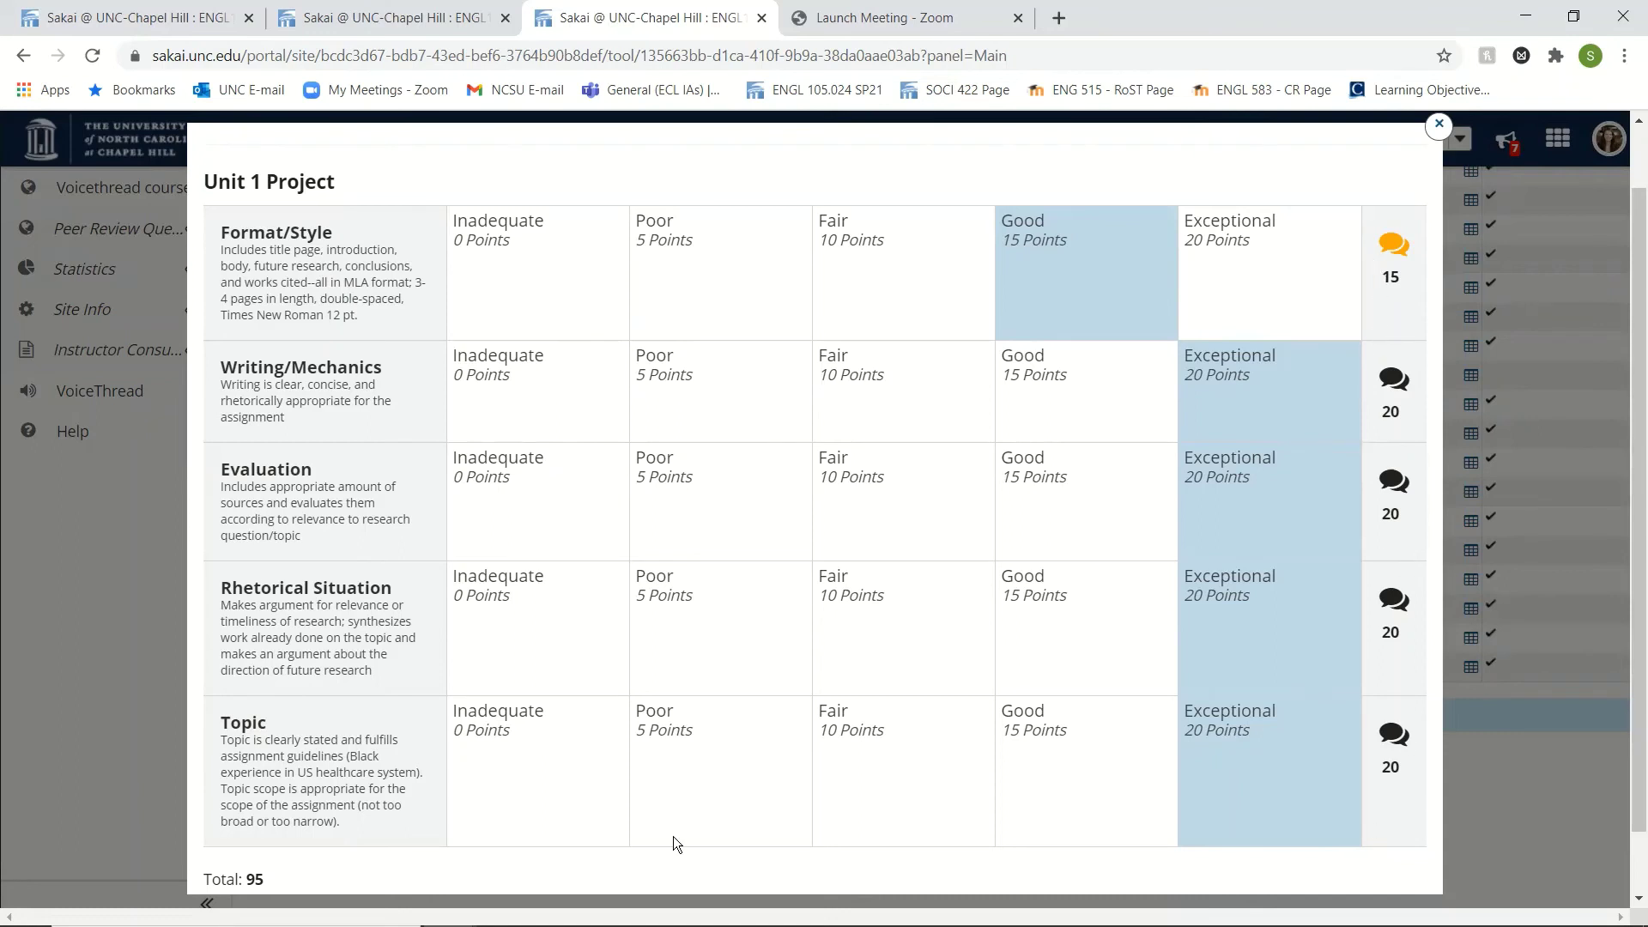
drag(207, 879, 320, 876)
click(321, 875)
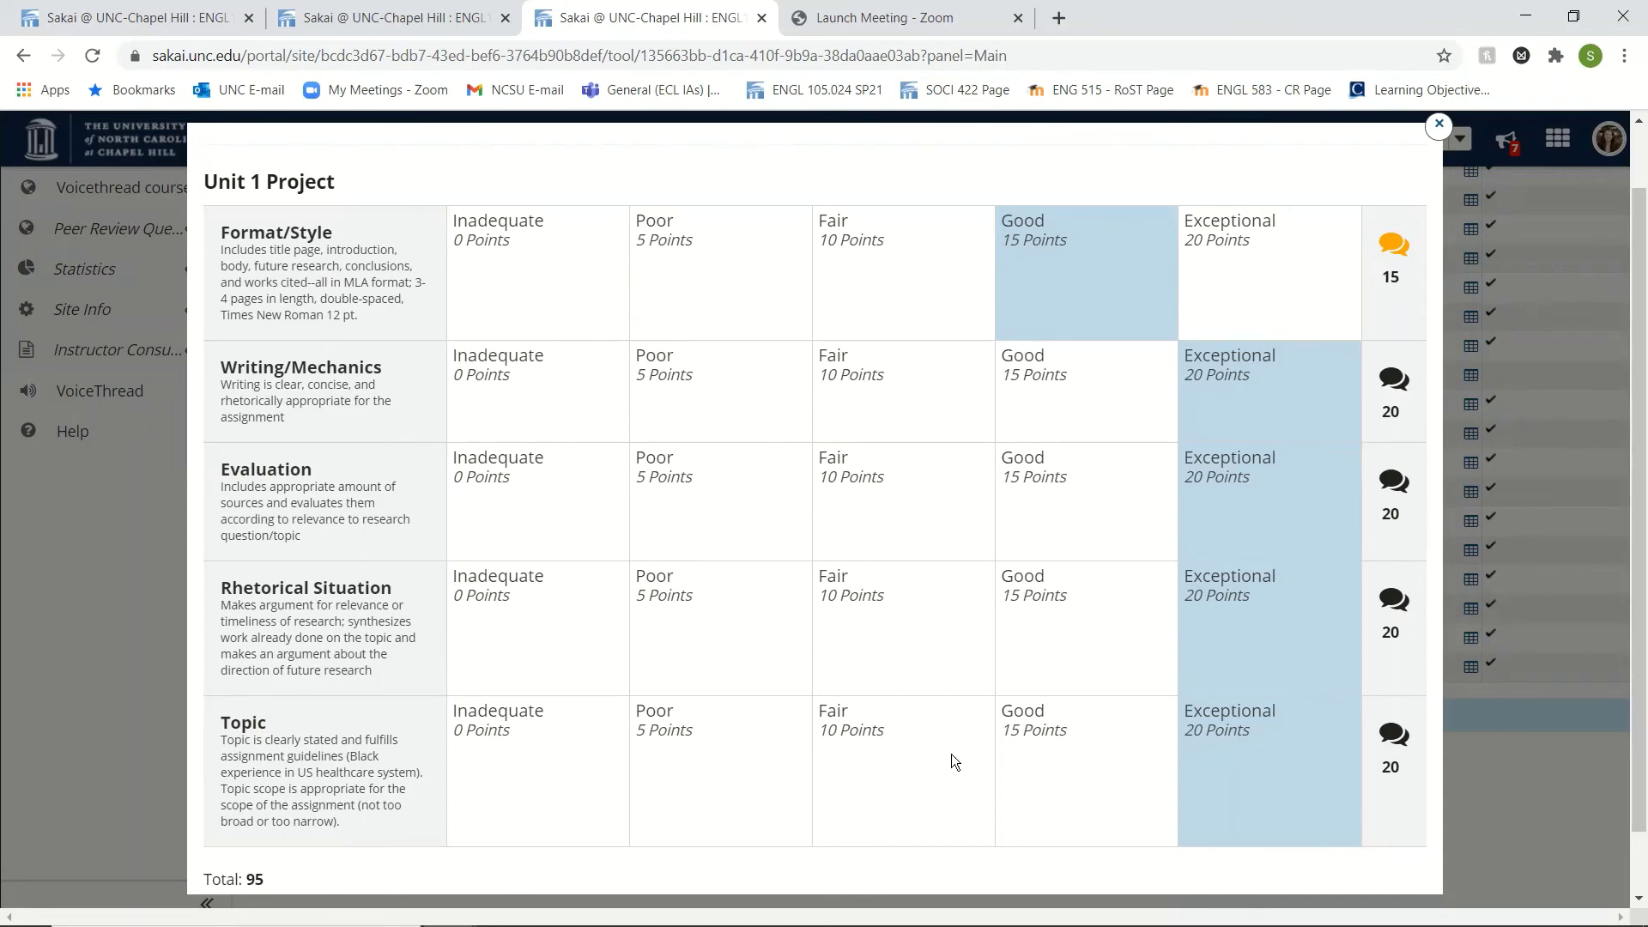
click(1395, 248)
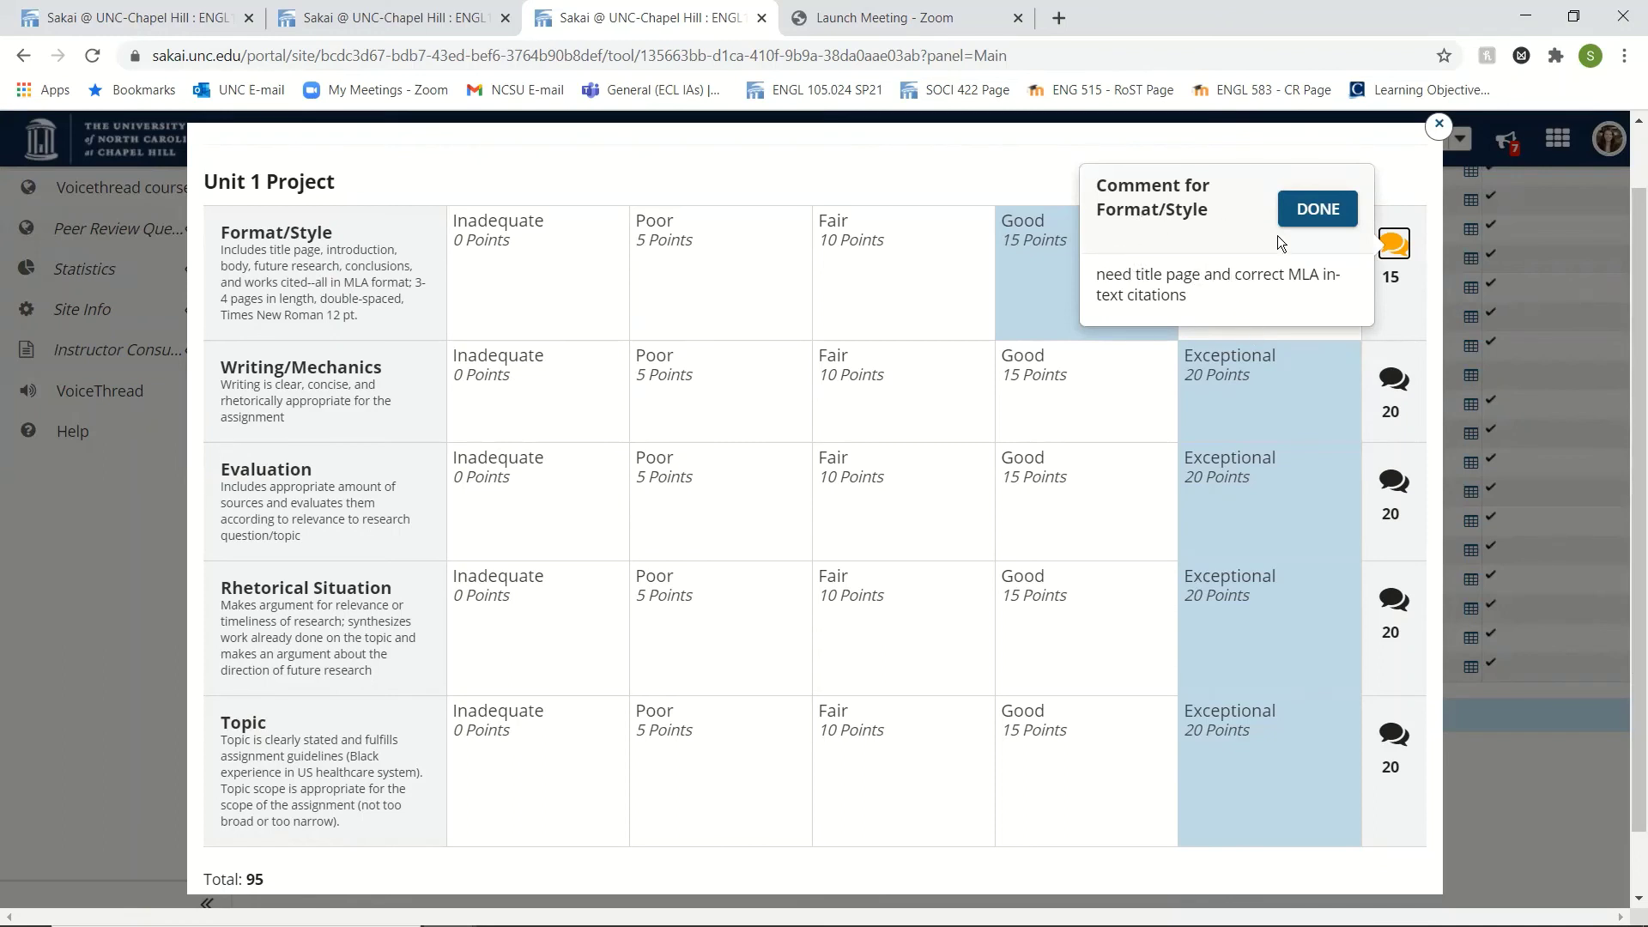
click(1311, 216)
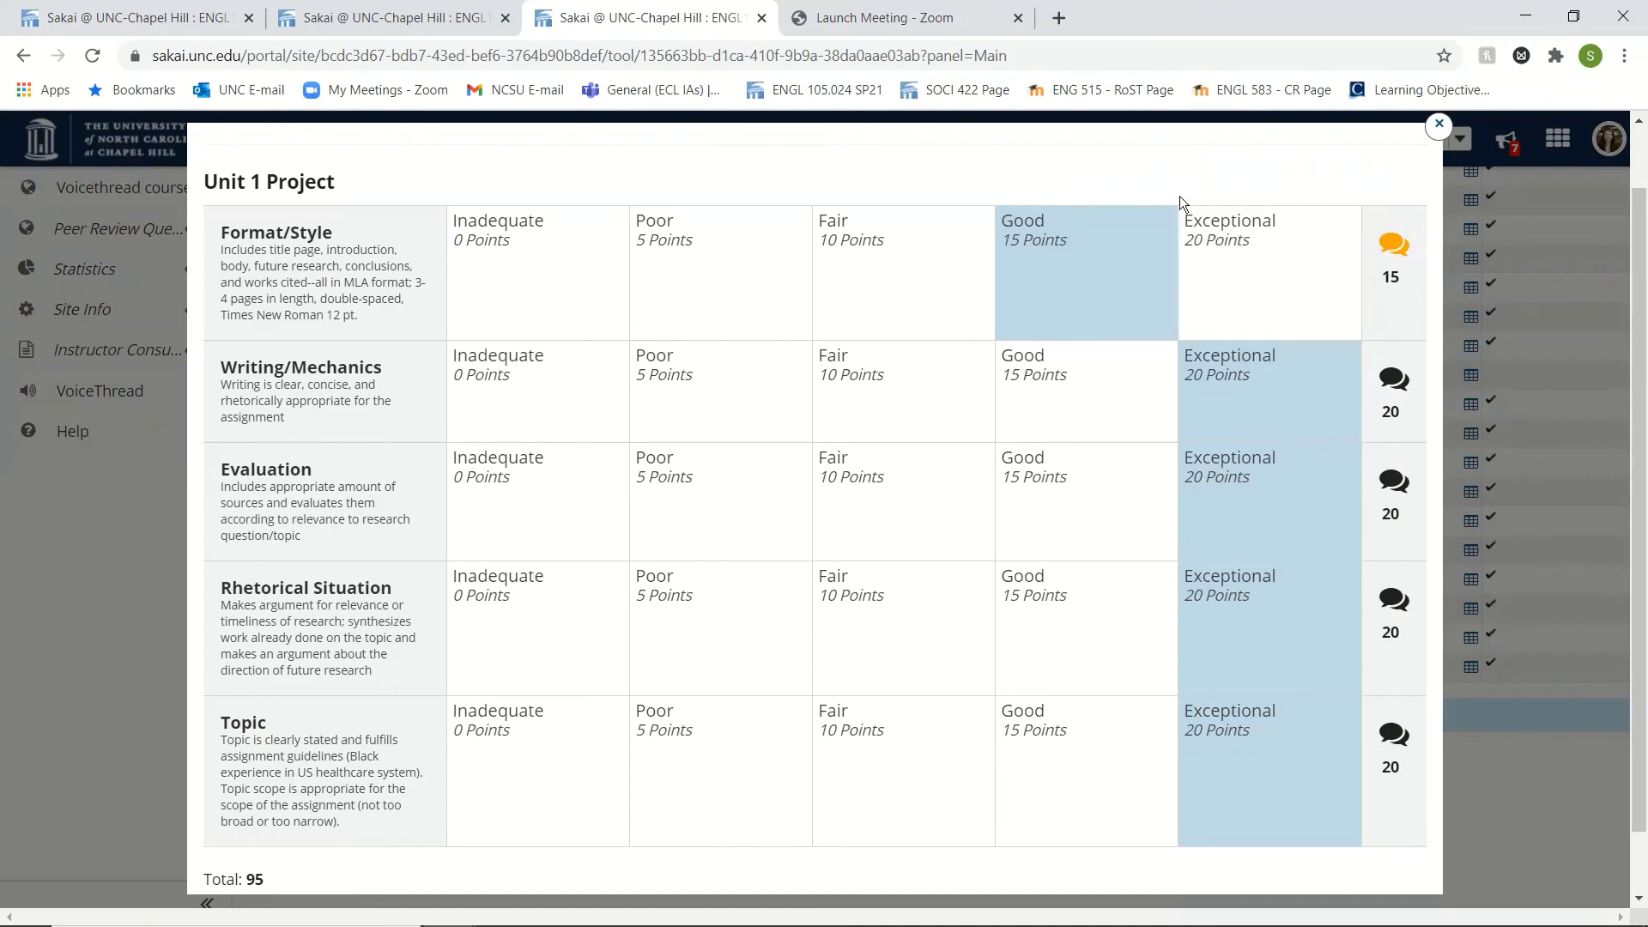